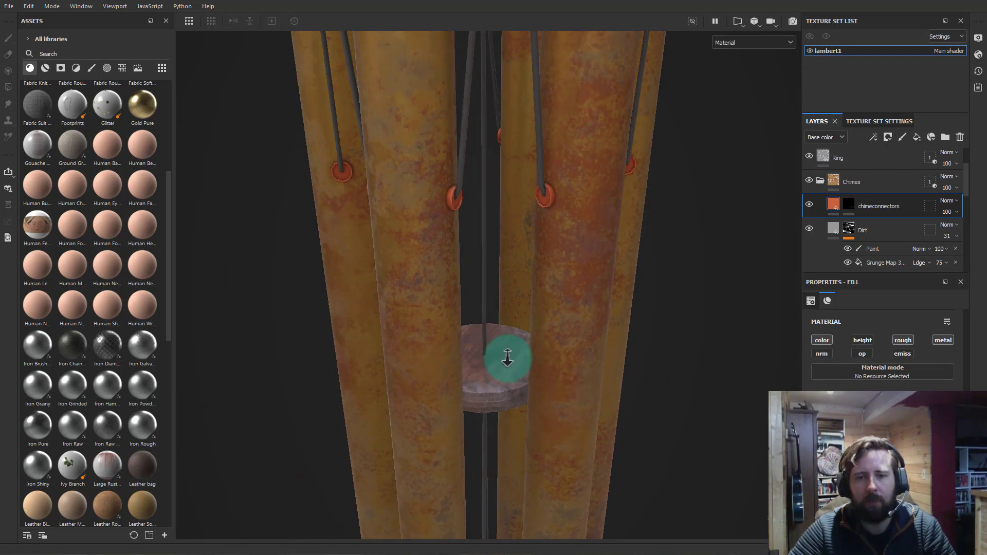
{"action": "left_click_drag", "start_coordinate": [398, 334], "coordinate": [693, 293], "text": "alt"}
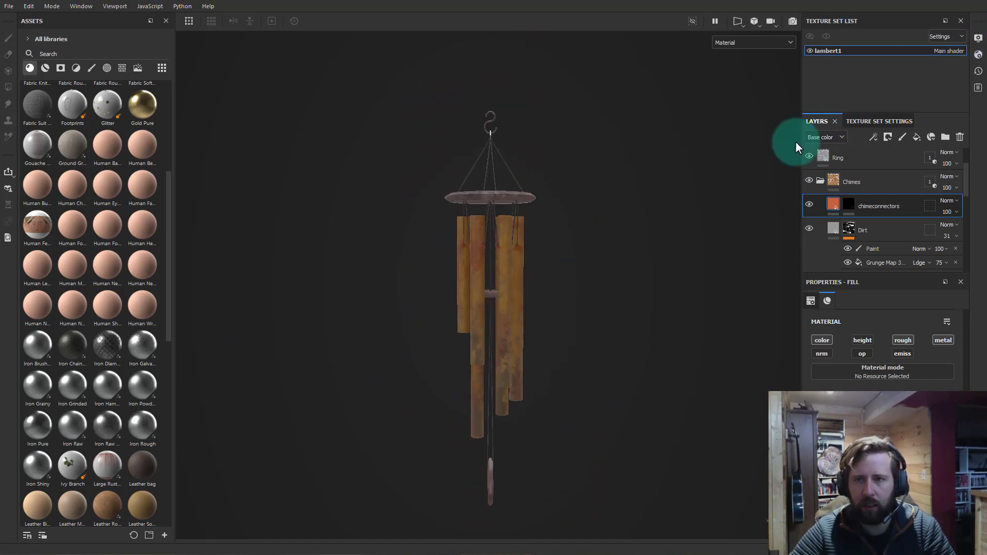
{"action": "left_click_drag", "start_coordinate": [796, 143], "coordinate": [585, 335], "text": "alt"}
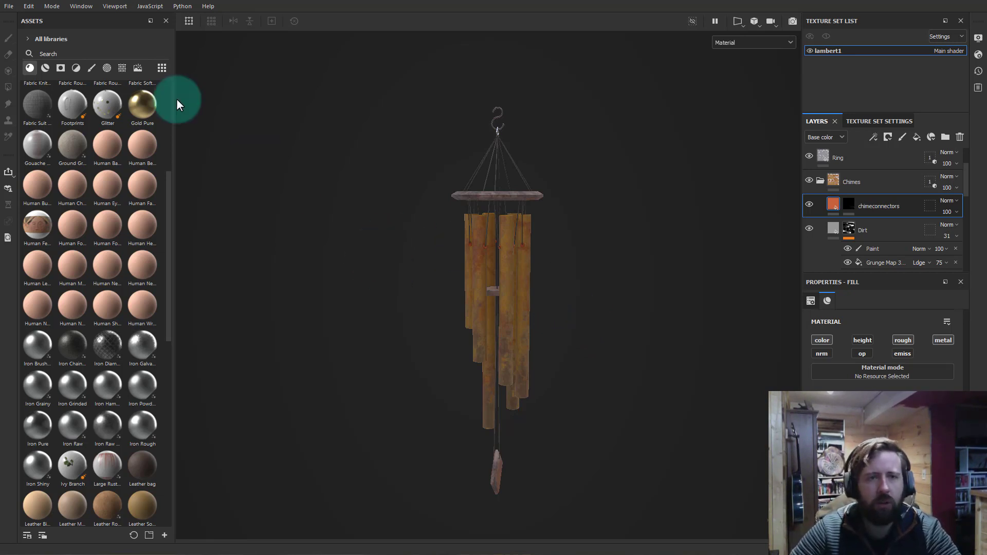
Step: Open the texture export's output templates and duplicate the PBR Metallic Roughness preset
{"action": "left_click", "coordinate": [10, 6]}
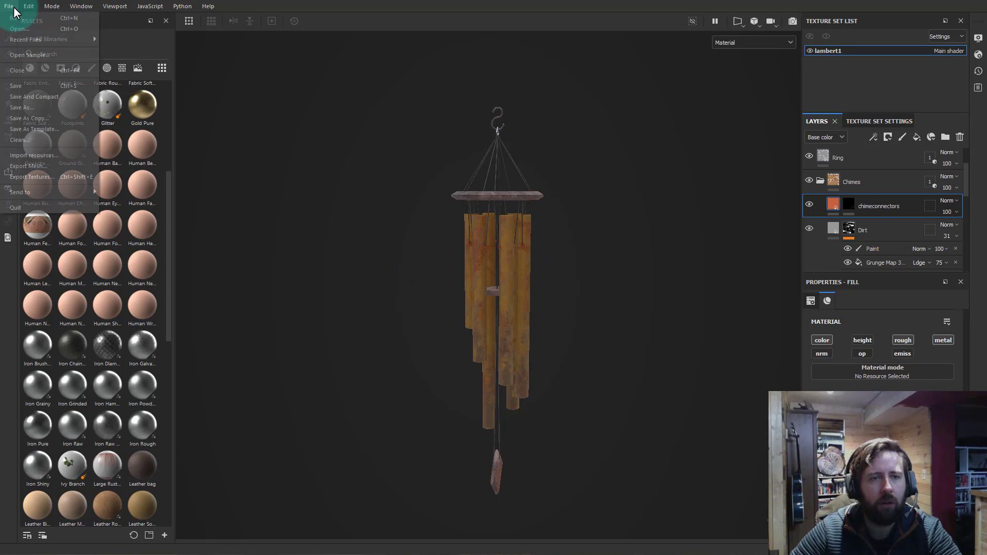
{"action": "left_click", "coordinate": [51, 176]}
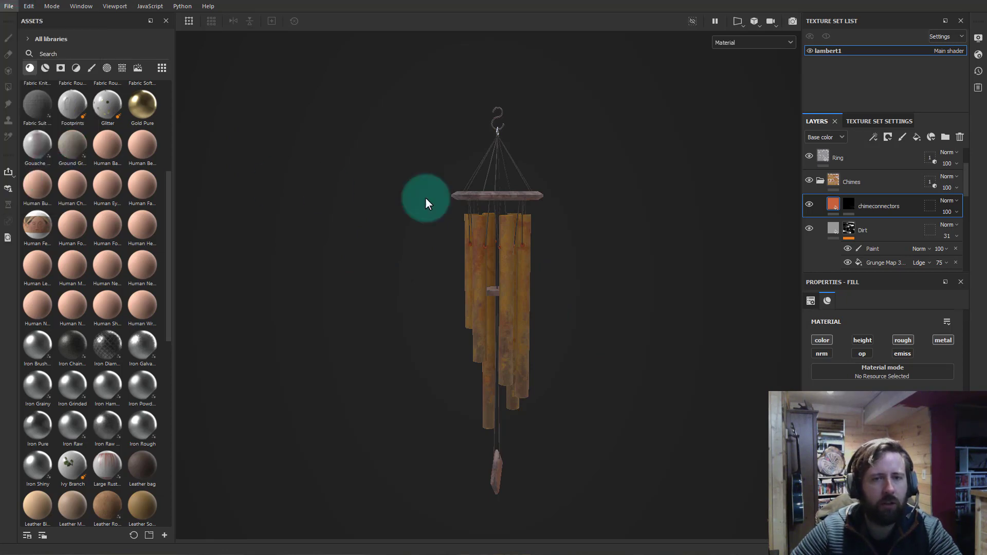
{"action": "left_click", "coordinate": [295, 101]}
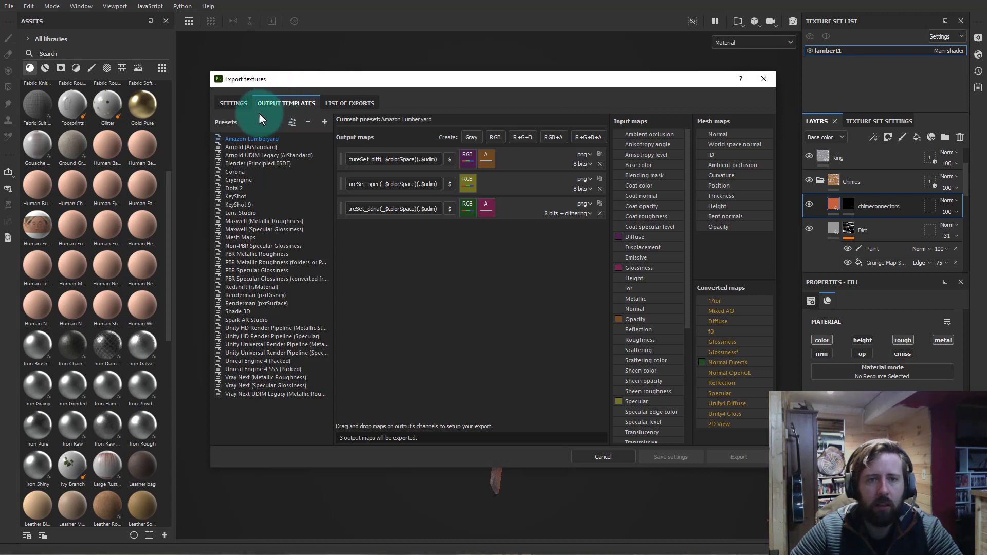
{"action": "left_click", "coordinate": [245, 254]}
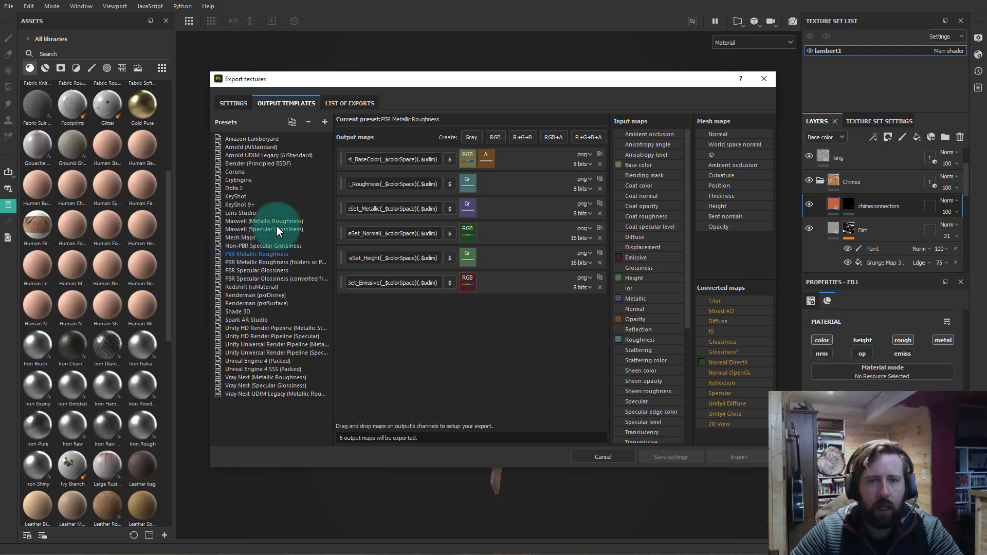
{"action": "left_click", "coordinate": [291, 121]}
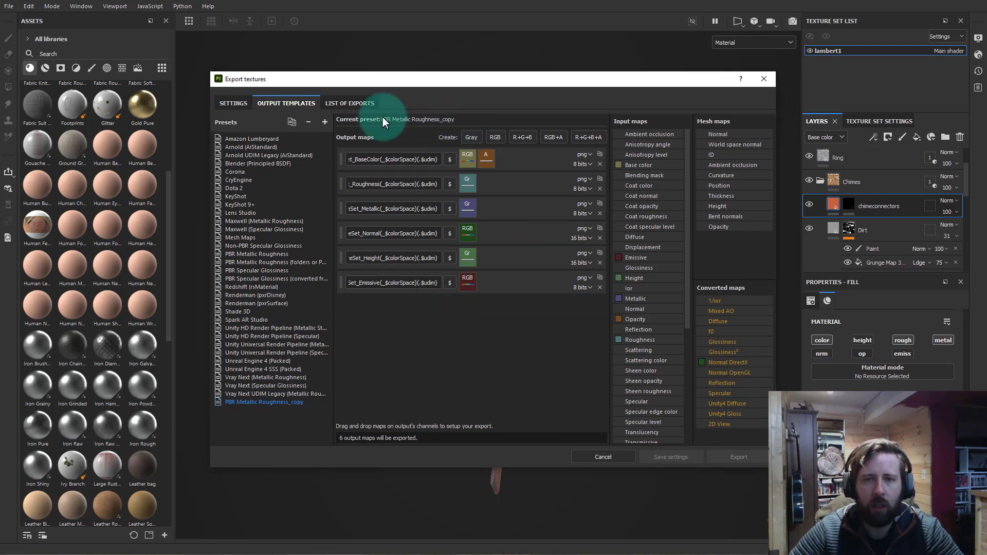
Step: Rename the duplicated export preset as PBR Metallic Roughness_chimes
{"action": "right_click", "coordinate": [275, 404]}
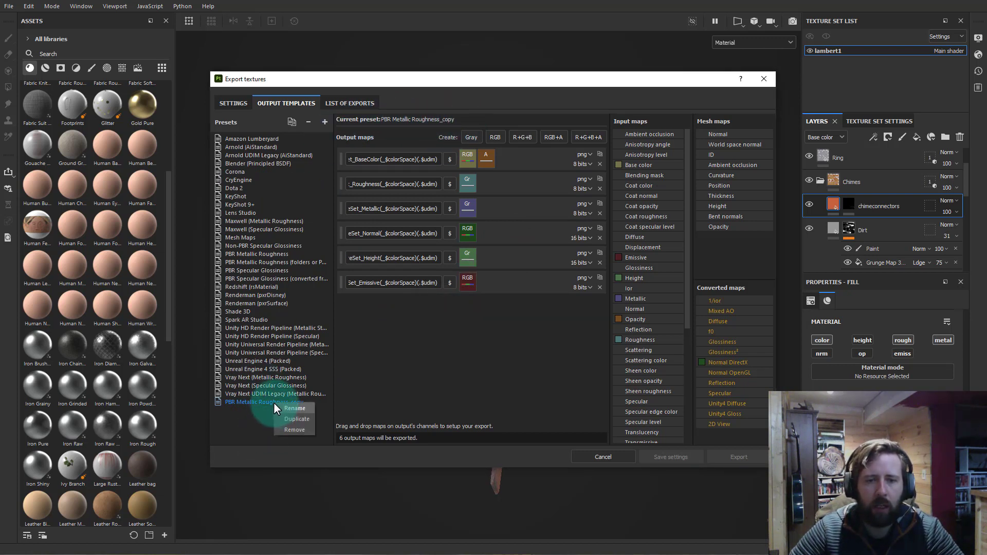
{"action": "left_click", "coordinate": [294, 410]}
{"action": "left_click", "coordinate": [306, 404]}
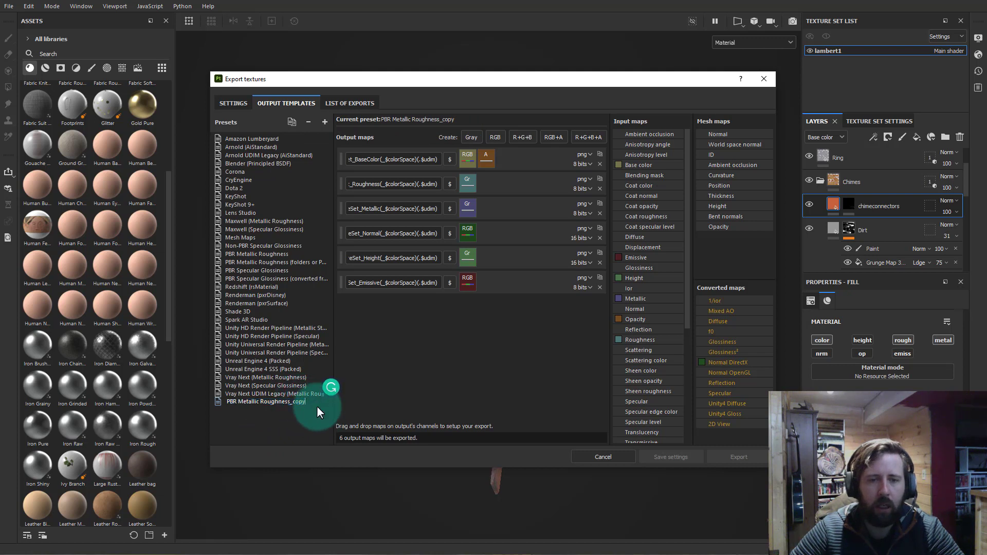
{"action": "key", "text": "BackSpace"}
{"action": "key", "text": "BackSpace"}
{"action": "key", "text": "BackSpace"}
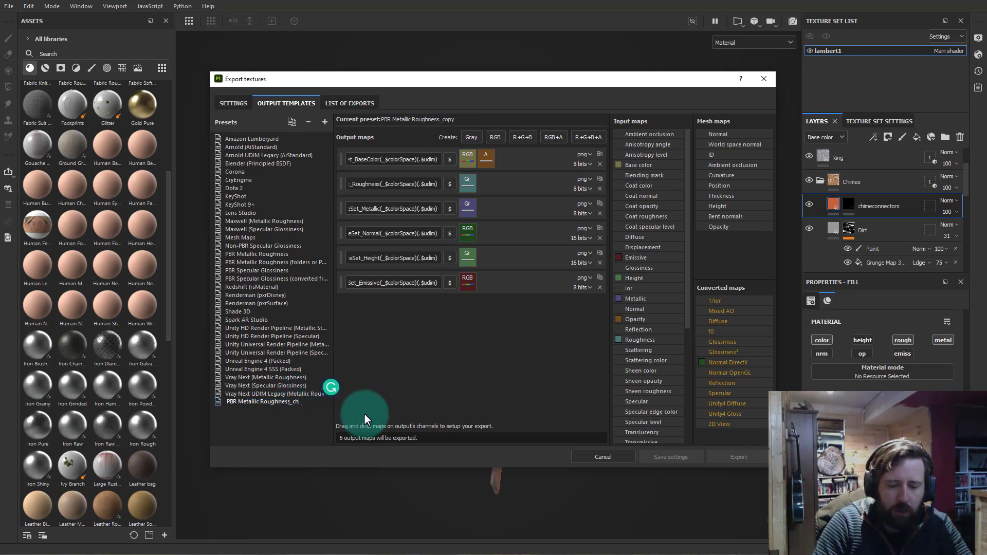
{"action": "type", "text": "himes"}
{"action": "key", "text": "Return"}
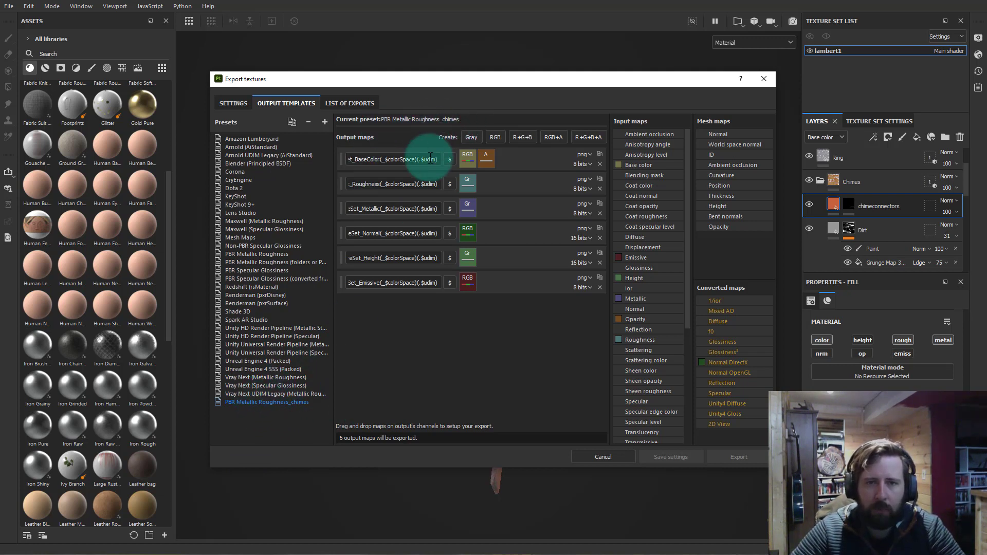
{"action": "left_click", "coordinate": [589, 153]}
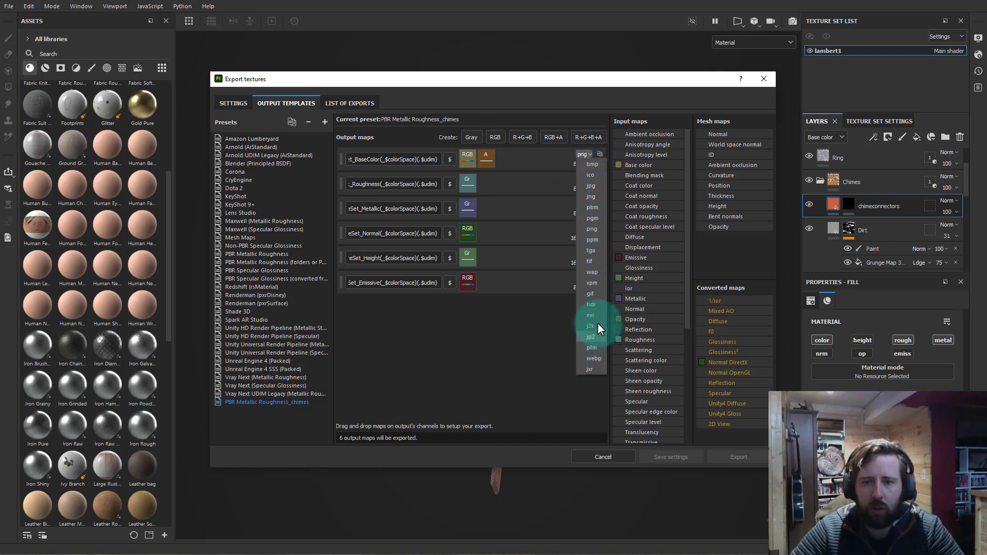
{"action": "left_click", "coordinate": [495, 356]}
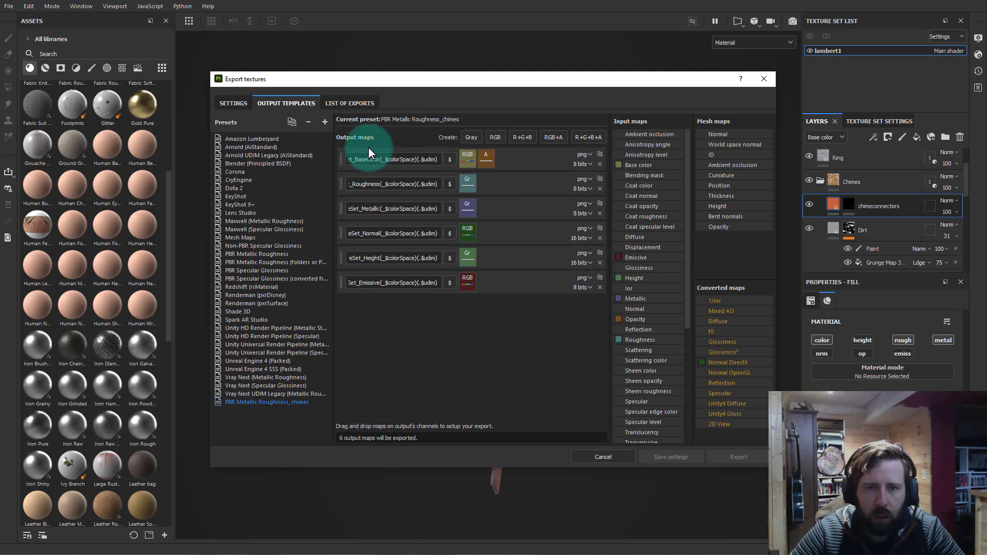
{"action": "left_click_drag", "start_coordinate": [349, 160], "coordinate": [463, 157]}
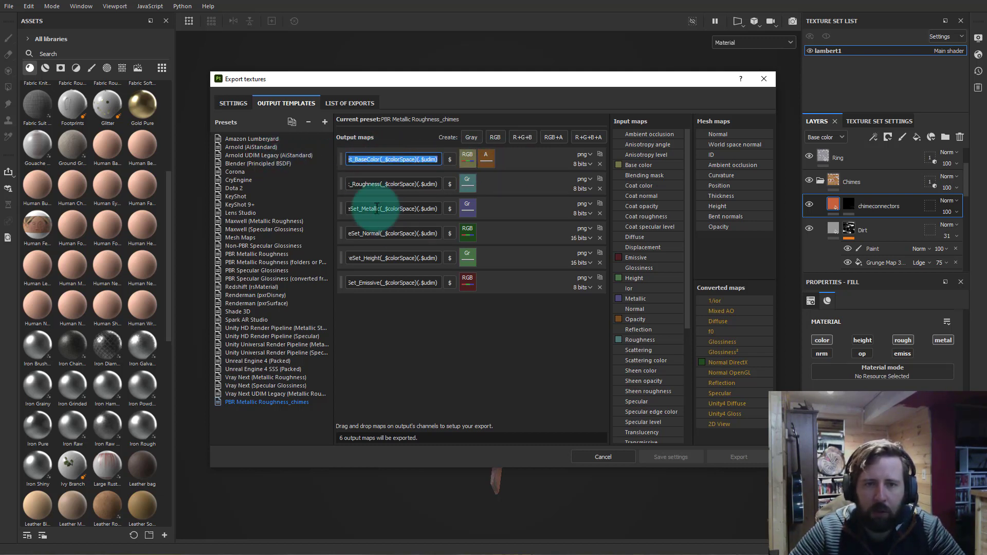
Step: Remove the Height and Emissive output maps from the PBR Metallic Roughness_chimes preset
{"action": "left_click", "coordinate": [600, 263]}
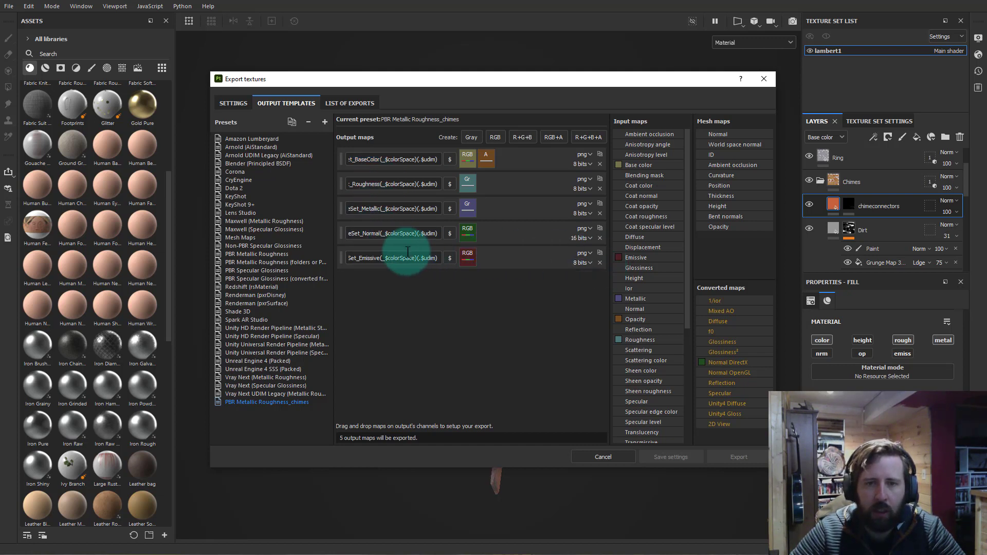
{"action": "left_click", "coordinate": [600, 262]}
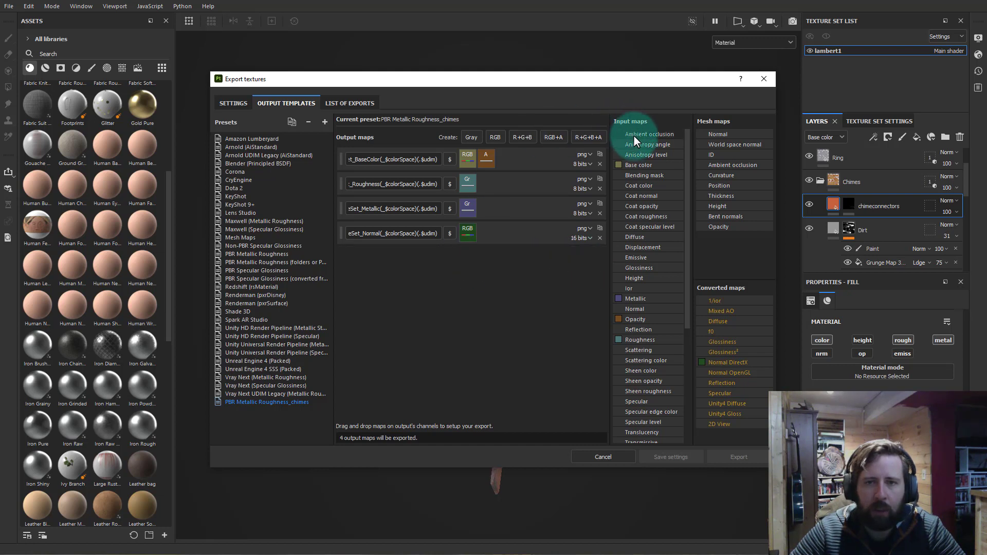
Step: Add a grayscale output map, assign the Ambient occlusion input to its gray channel, and name it AO
{"action": "left_click", "coordinate": [467, 136]}
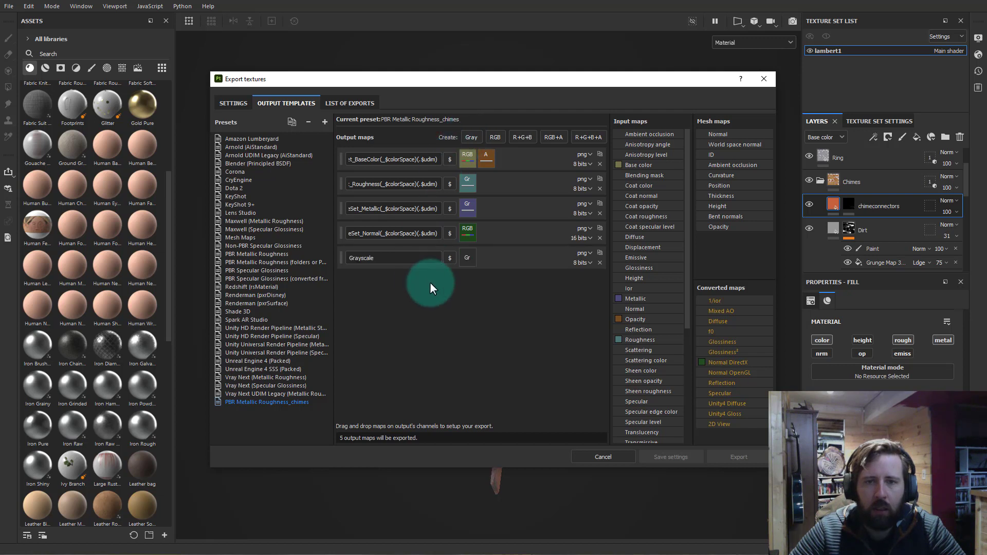
{"action": "left_click_drag", "start_coordinate": [636, 134], "coordinate": [467, 258]}
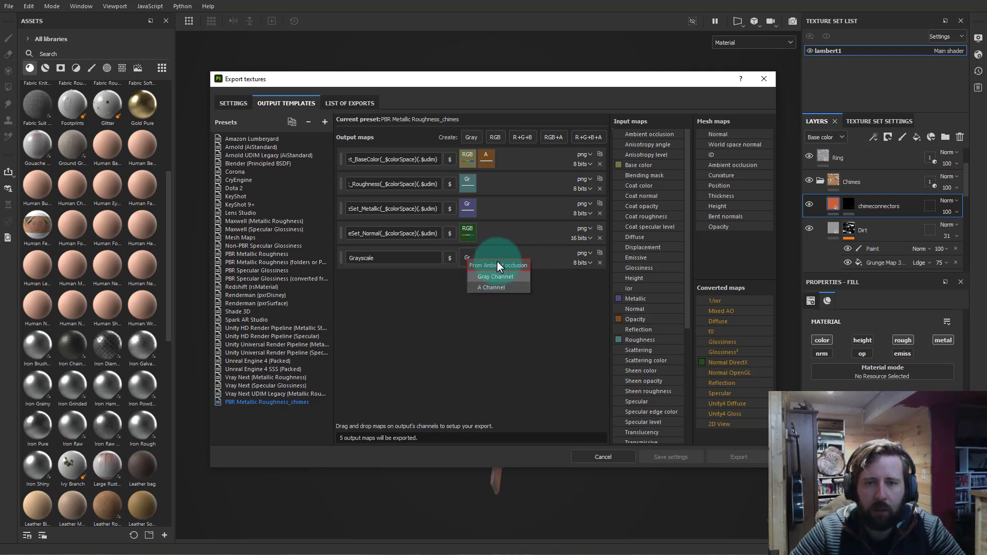
{"action": "left_click", "coordinate": [489, 276]}
{"action": "double_click", "coordinate": [393, 258]}
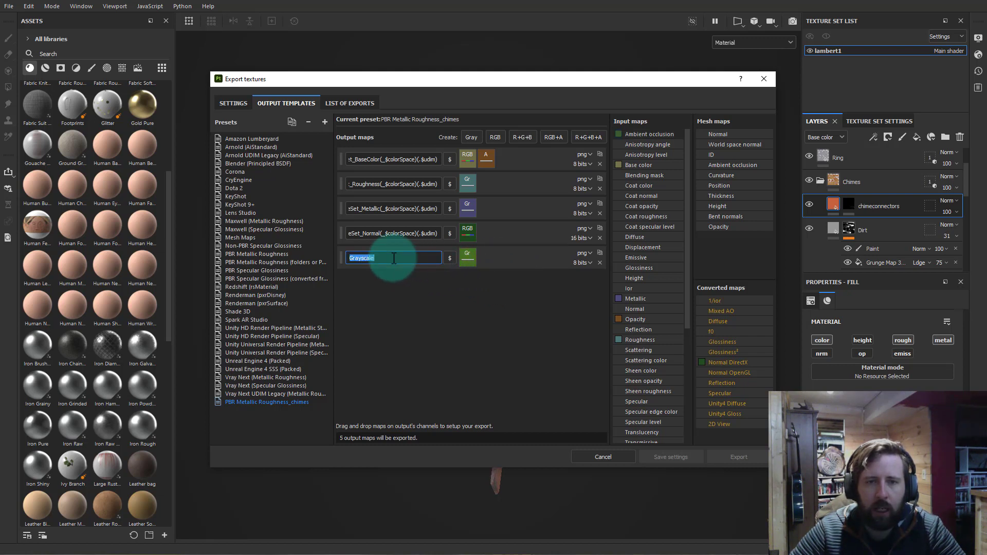
{"action": "type", "text": "AO"}
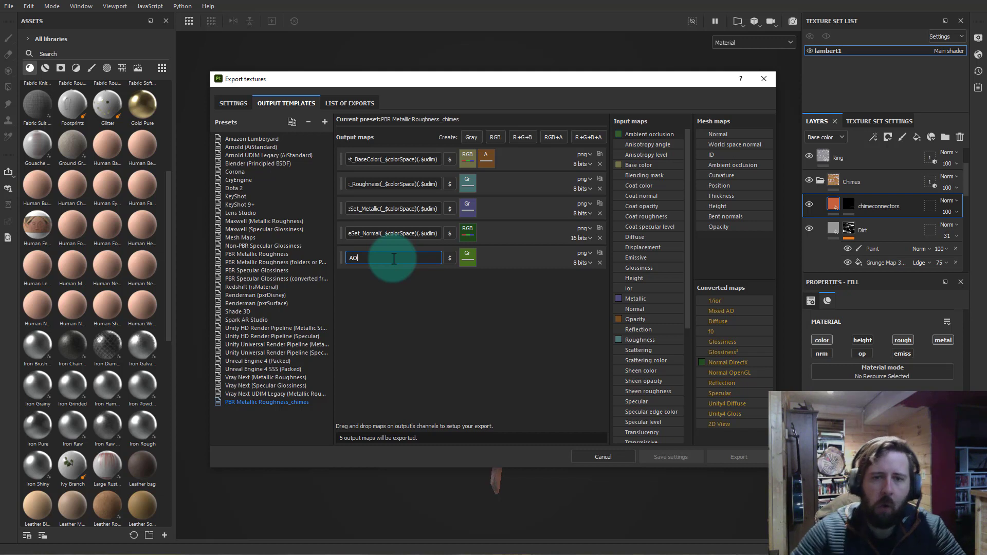
Step: Replace the normal output map's file name pattern with Normal
{"action": "left_click_drag", "start_coordinate": [353, 232], "coordinate": [449, 233]}
{"action": "type", "text": "$mesh_$textu"}
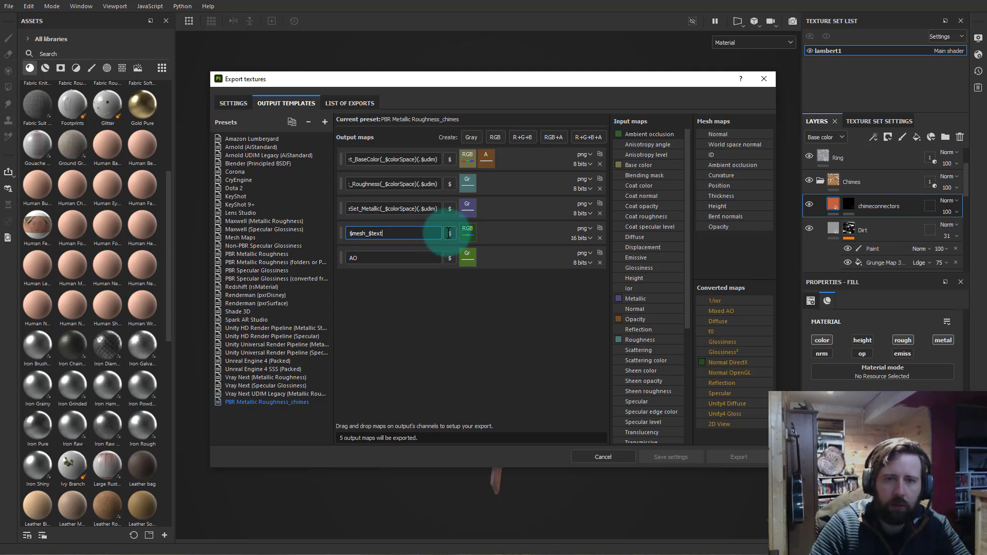
{"action": "key", "text": "BackSpace"}
{"action": "key", "text": "BackSpace"}
{"action": "key", "text": "BackSpace"}
{"action": "key", "text": "BackSpace"}
{"action": "key", "text": "BackSpace"}
{"action": "key", "text": "BackSpace"}
{"action": "key", "text": "BackSpace"}
{"action": "key", "text": "BackSpace"}
{"action": "key", "text": "BackSpace"}
{"action": "key", "text": "BackSpace"}
{"action": "key", "text": "BackSpace"}
{"action": "type", "text": "N"}
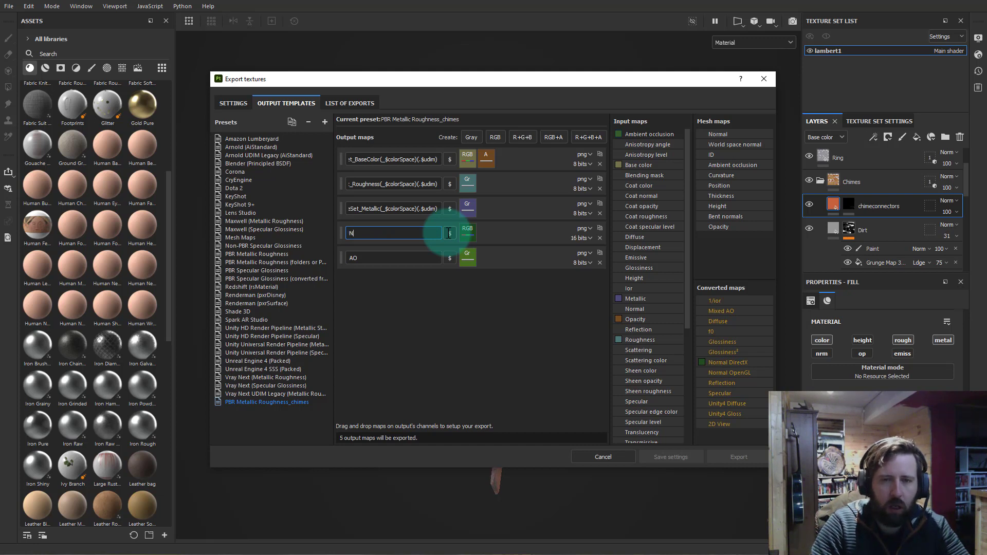
{"action": "type", "text": "ormal"}
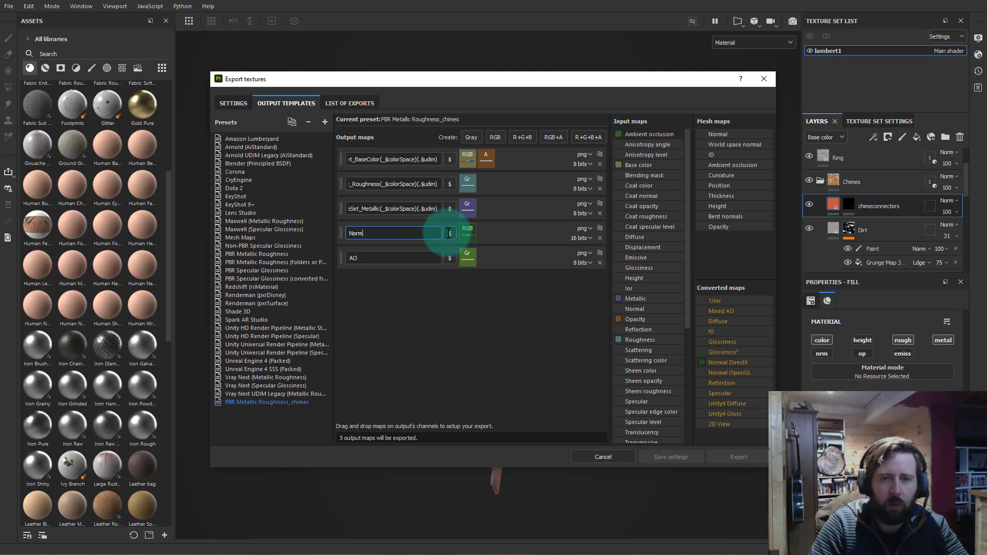
Step: Rename the metallic, roughness and base color output maps as Metallic, Roughness and Color respectively
{"action": "left_click", "coordinate": [401, 210]}
{"action": "triple_click", "coordinate": [401, 210]}
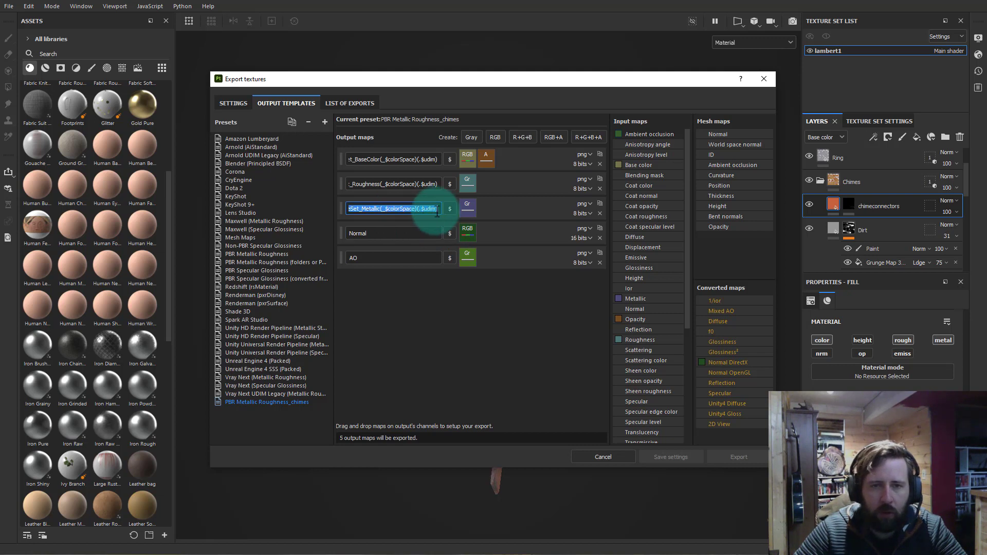
{"action": "type", "text": "Metallic"}
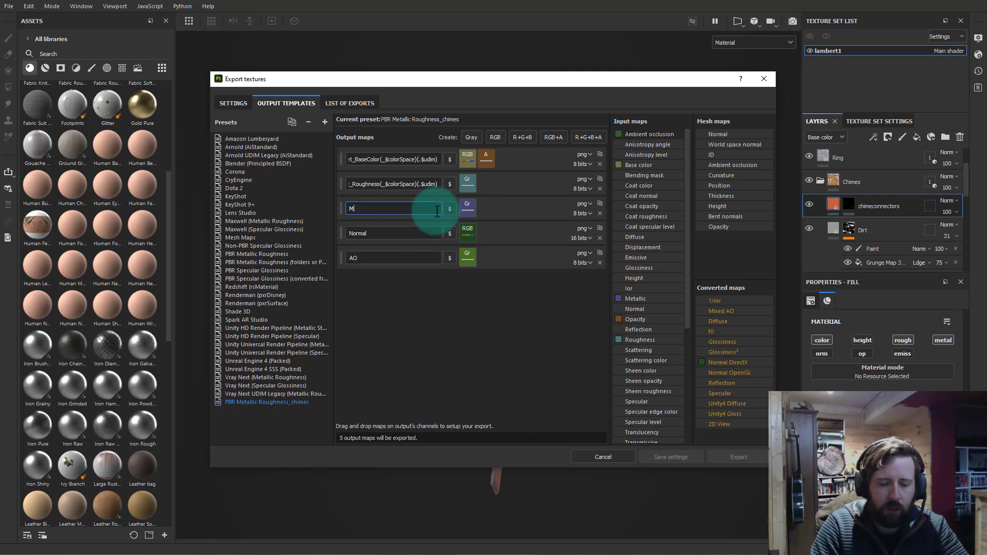
{"action": "triple_click", "coordinate": [359, 184]}
{"action": "type", "text": "Rou"}
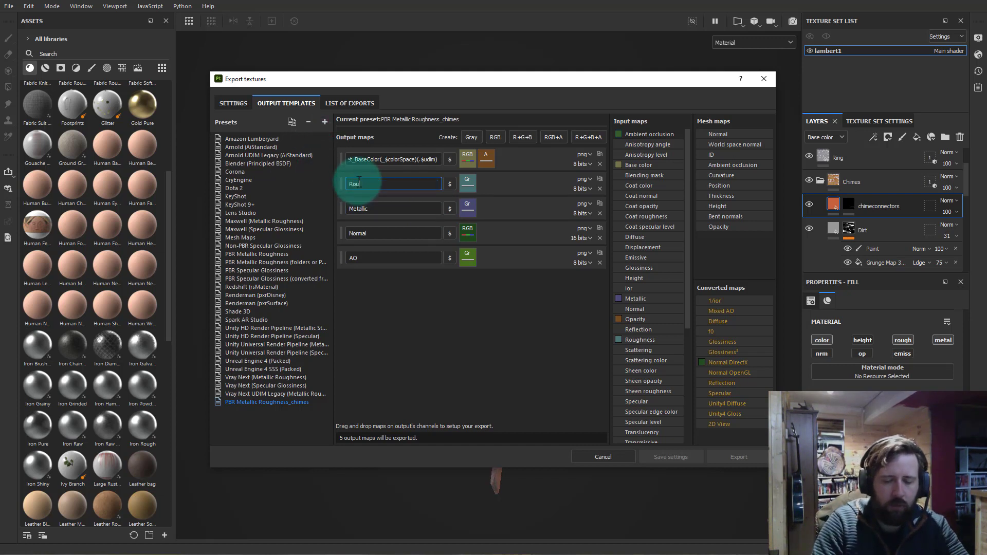
{"action": "type", "text": "ghness"}
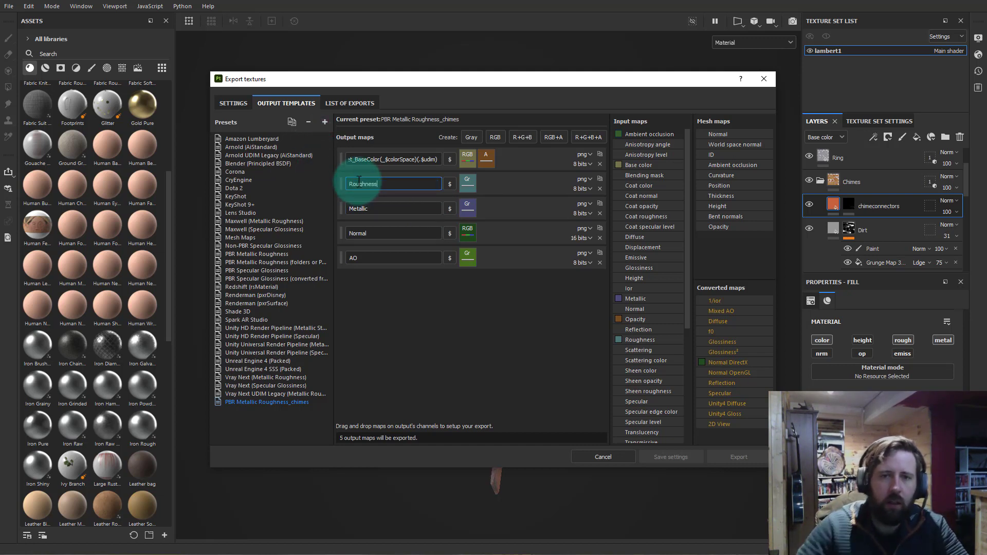
{"action": "triple_click", "coordinate": [383, 160]}
{"action": "type", "text": "Color"}
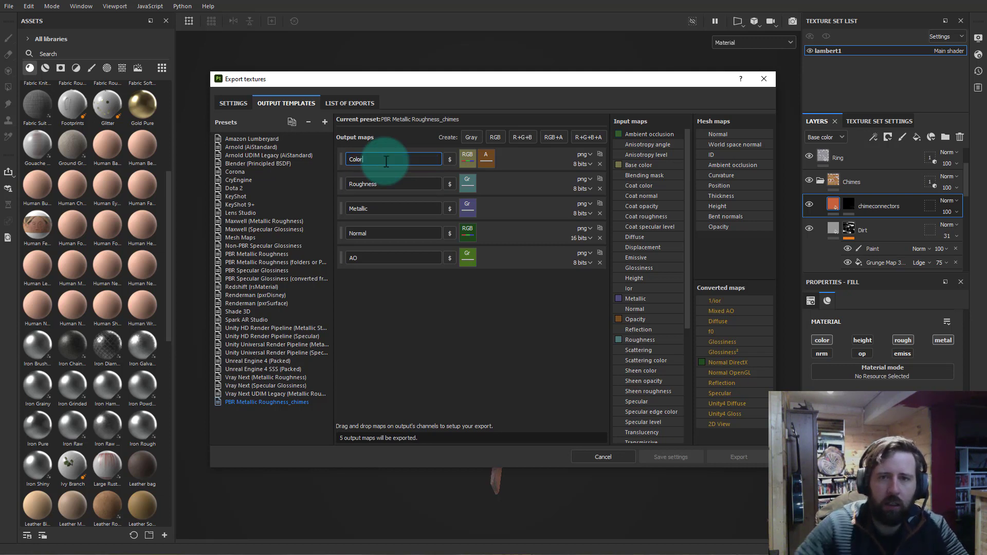
{"action": "left_click", "coordinate": [452, 332]}
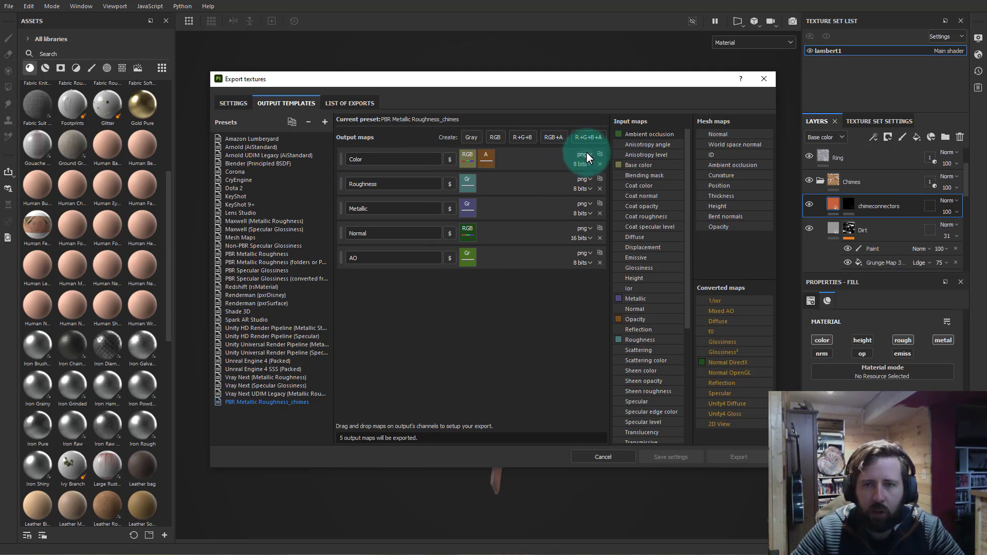
Step: Set the file format of the Color, Roughness, Metallic, Normal and AO output maps to tga
{"action": "left_click", "coordinate": [585, 155]}
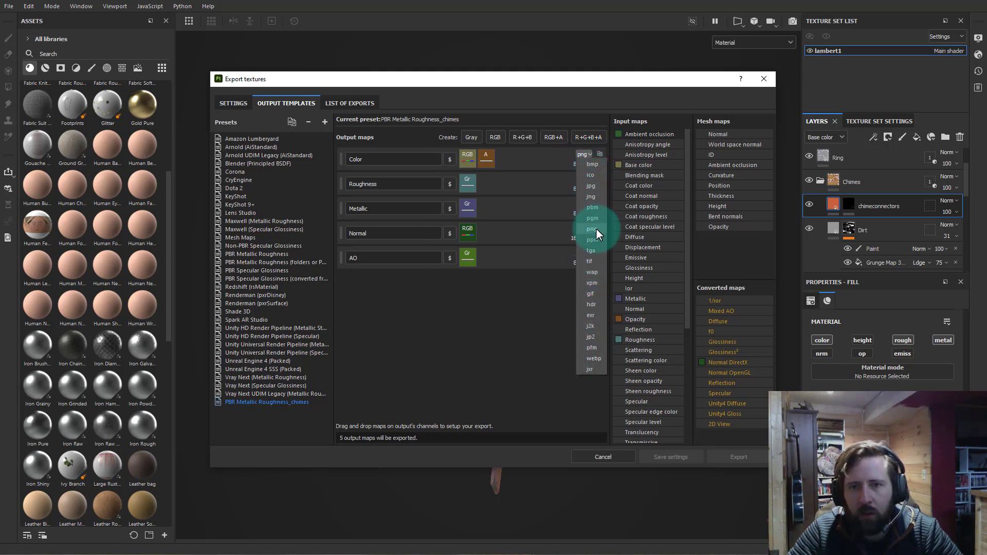
{"action": "left_click", "coordinate": [591, 250]}
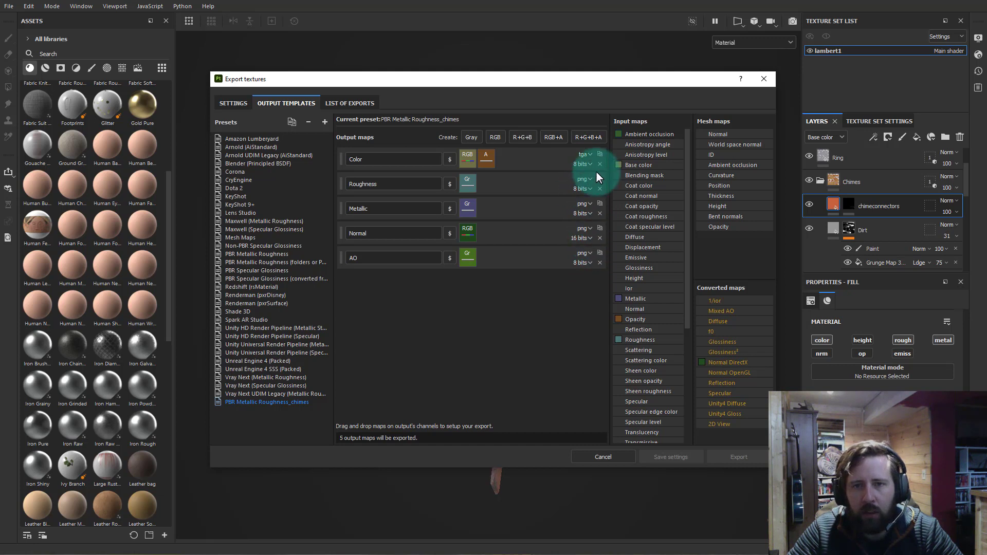
{"action": "left_click", "coordinate": [585, 178]}
{"action": "left_click", "coordinate": [599, 273]}
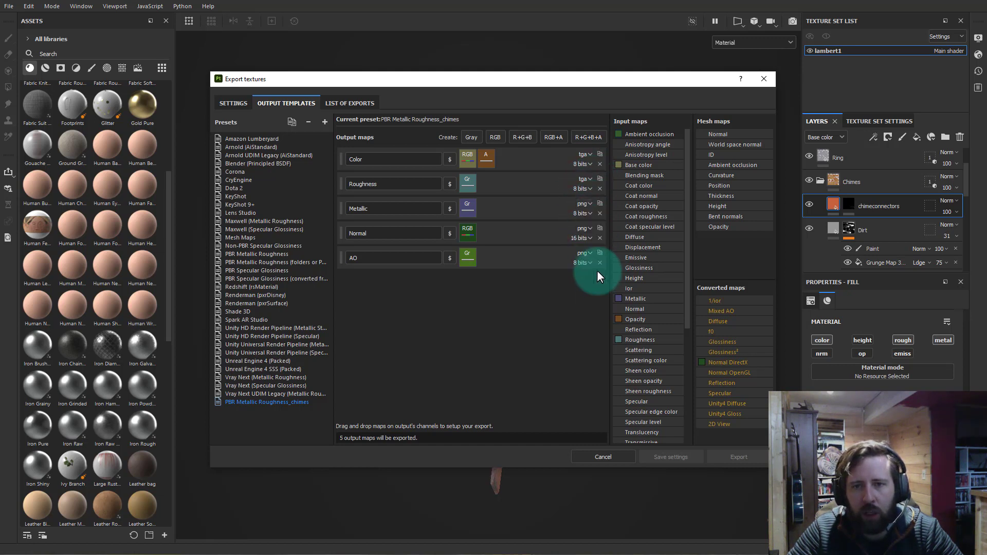
{"action": "left_click", "coordinate": [586, 202]}
{"action": "left_click", "coordinate": [596, 299]}
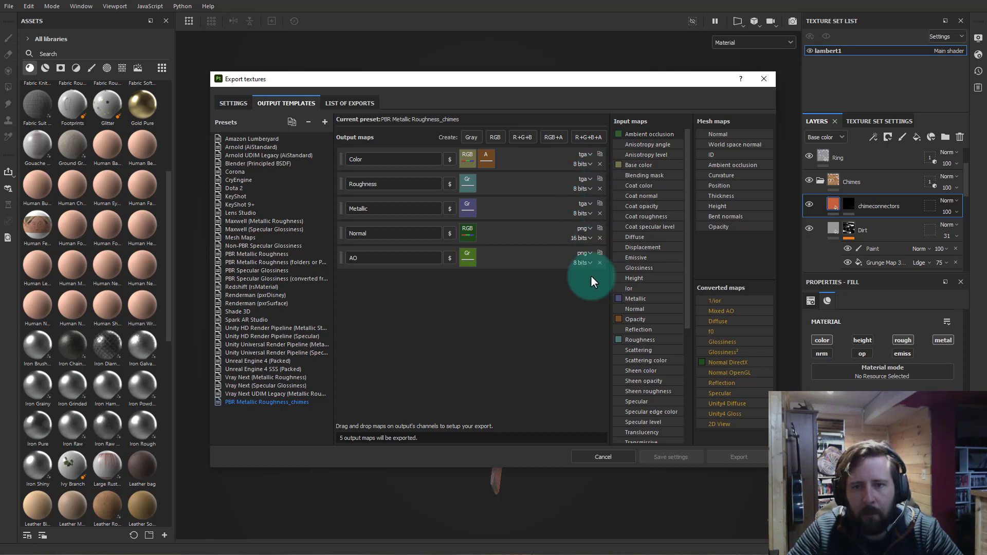
{"action": "left_click", "coordinate": [590, 228]}
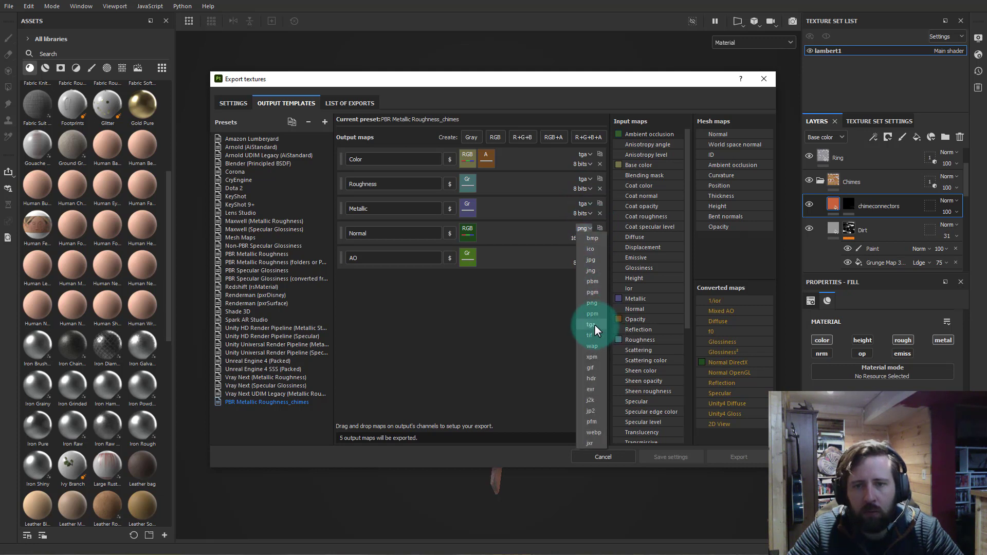
{"action": "left_click", "coordinate": [594, 323]}
{"action": "left_click", "coordinate": [589, 251]}
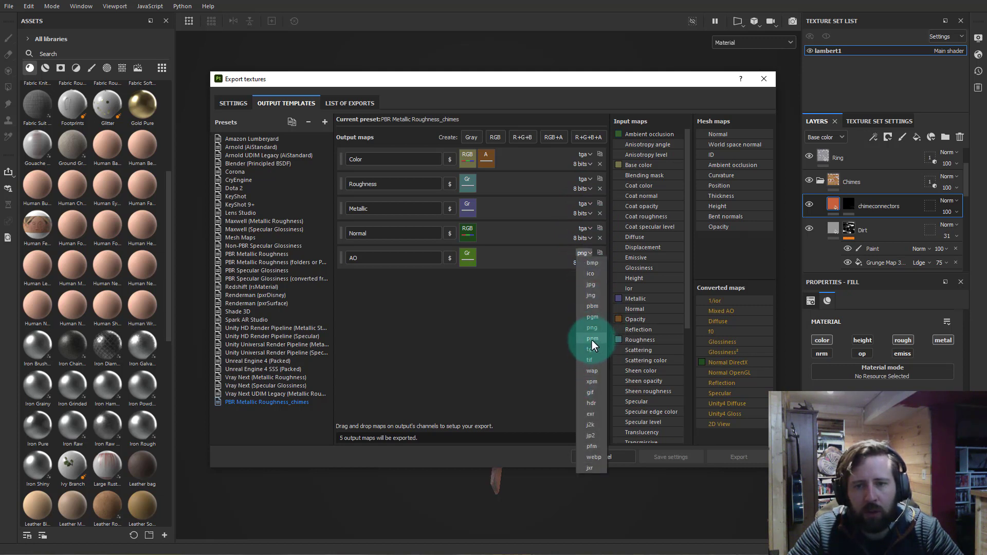
{"action": "left_click", "coordinate": [596, 348]}
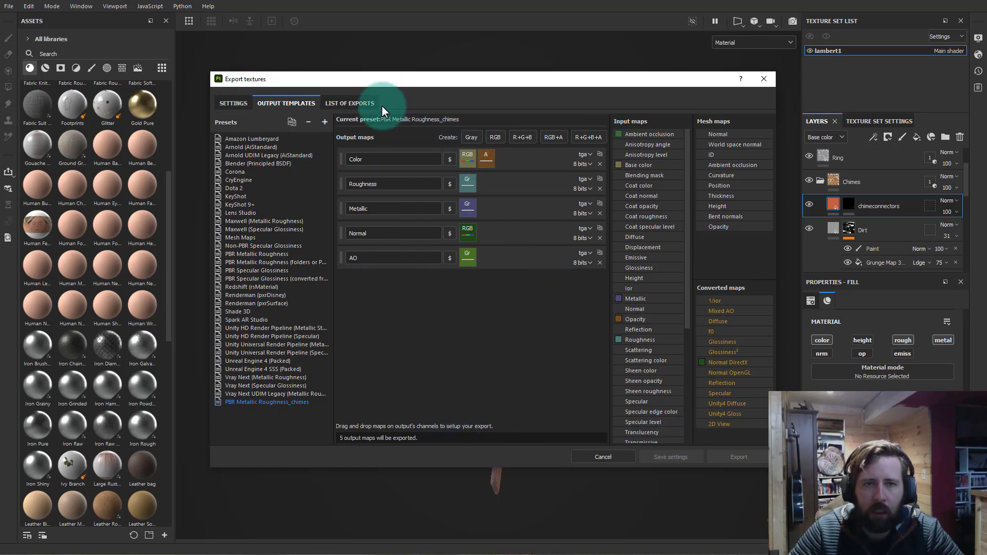
Step: Start choosing the output directory in the general export parameters and browse to the Chimes folder on the OneDrive desktop
{"action": "left_click", "coordinate": [234, 103]}
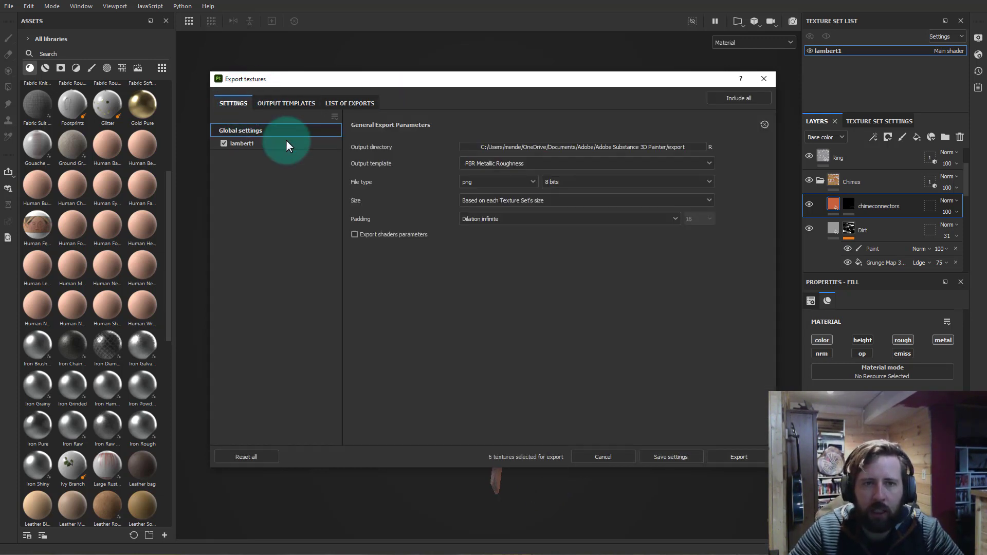
{"action": "left_click", "coordinate": [624, 145]}
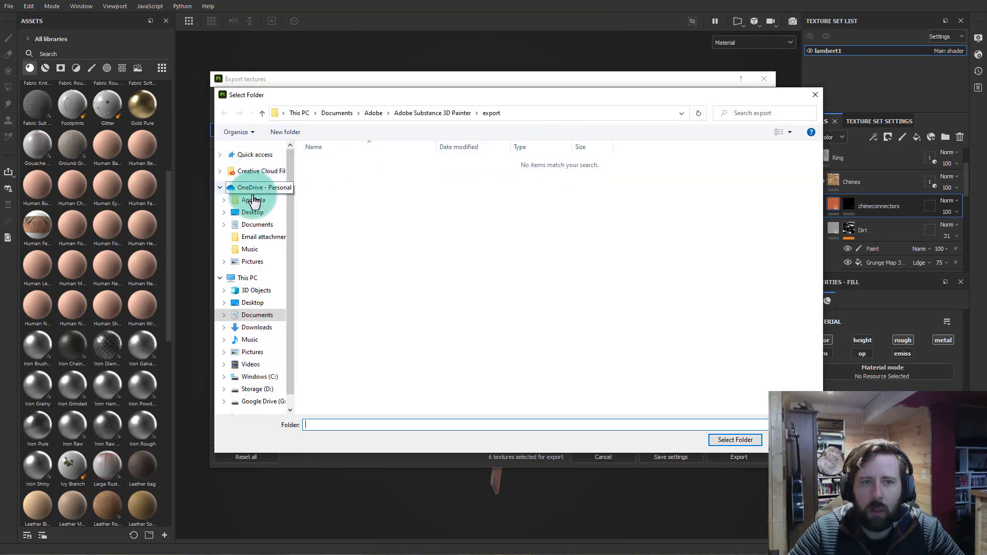
{"action": "left_click", "coordinate": [254, 214]}
{"action": "double_click", "coordinate": [329, 159]}
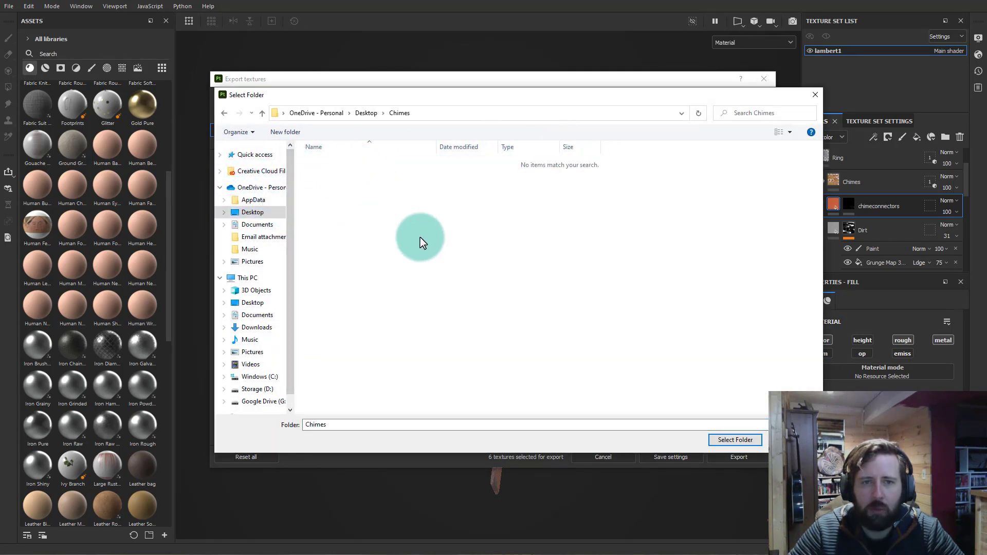
Step: Create a folder named Textures inside Chimes and choose it as the export's output directory
{"action": "right_click", "coordinate": [385, 266]}
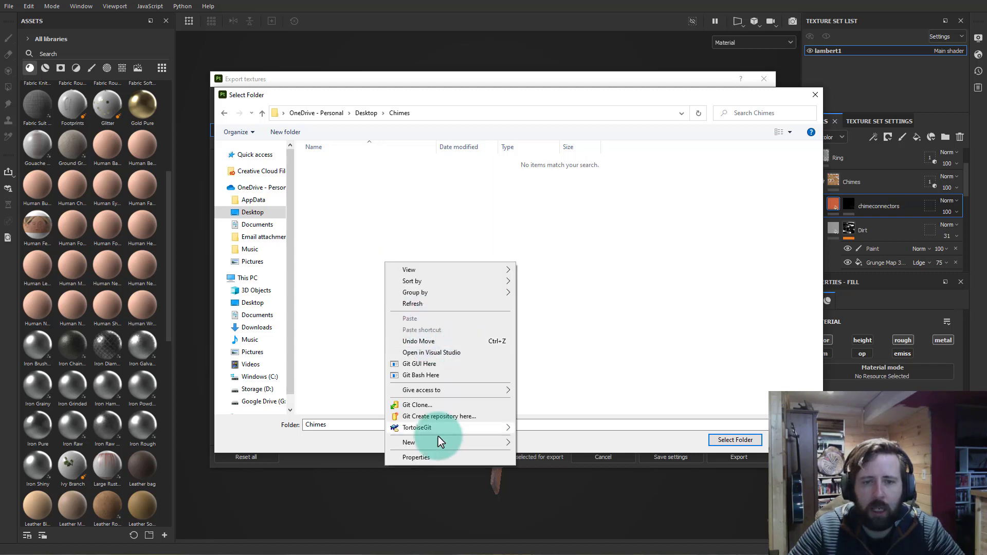
{"action": "left_click", "coordinate": [537, 443]}
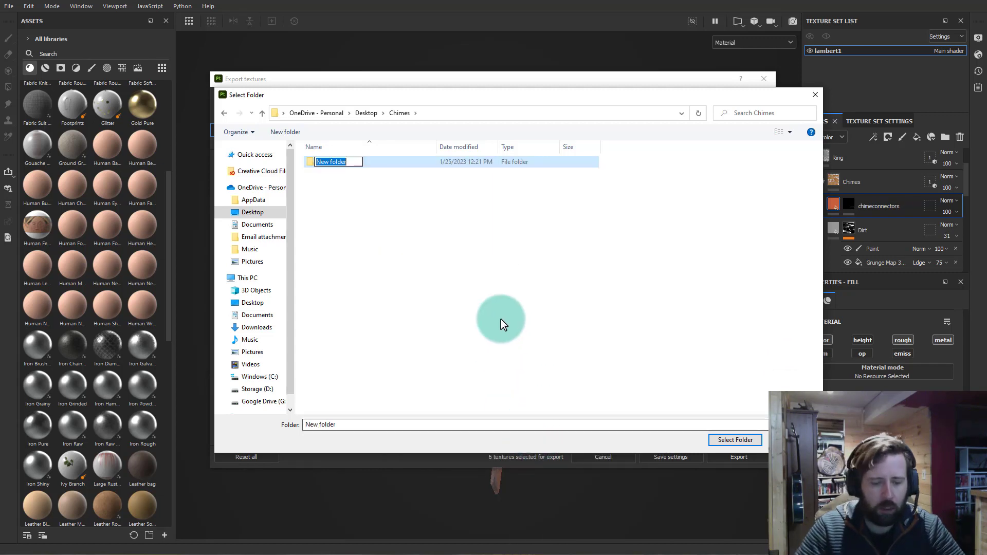
{"action": "type", "text": "Texzt"}
{"action": "key", "text": "BackSpace"}
{"action": "key", "text": "BackSpace"}
{"action": "type", "text": "tures"}
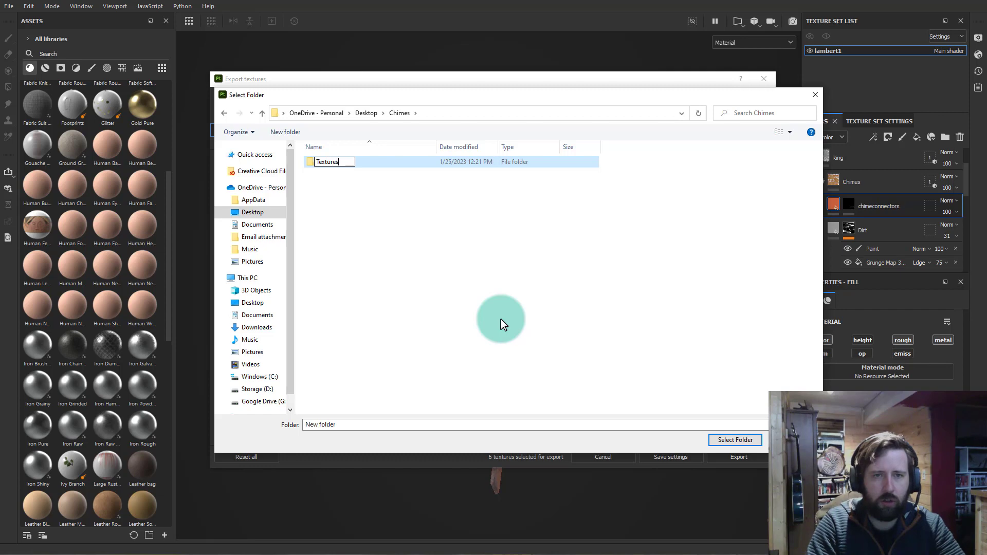
{"action": "key", "text": "Return"}
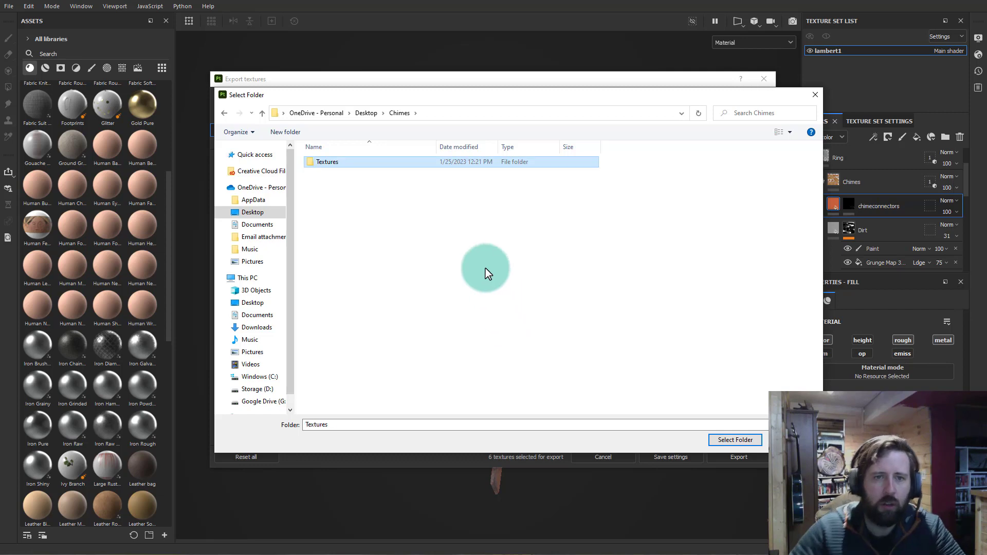
{"action": "double_click", "coordinate": [328, 161]}
{"action": "left_click", "coordinate": [733, 440]}
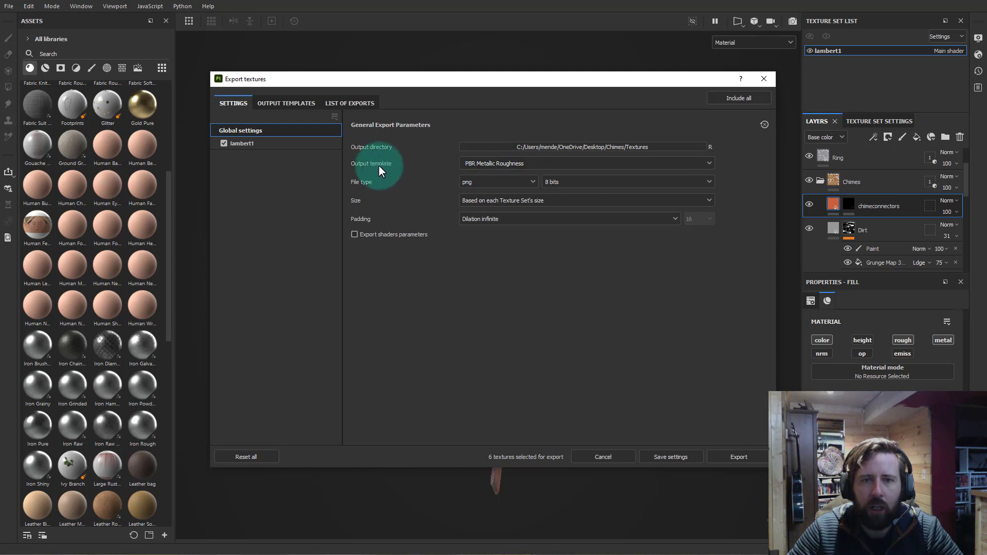
Step: Set the output template to PBR Metallic Roughness_chimes and the file type to targa
{"action": "left_click", "coordinate": [514, 163]}
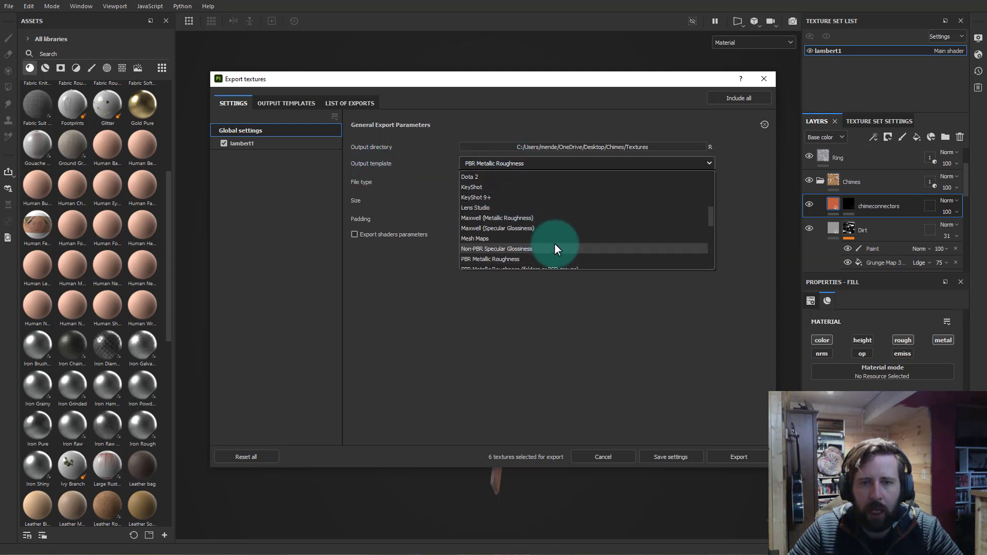
{"action": "scroll", "coordinate": [563, 252], "scroll_direction": "down", "scroll_amount": 5}
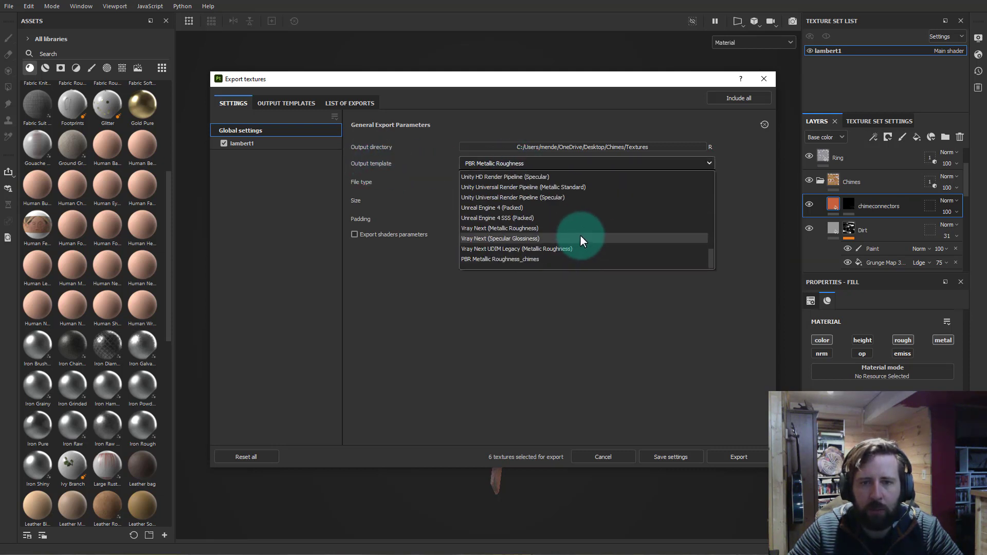
{"action": "left_click", "coordinate": [503, 259]}
{"action": "left_click", "coordinate": [475, 180]}
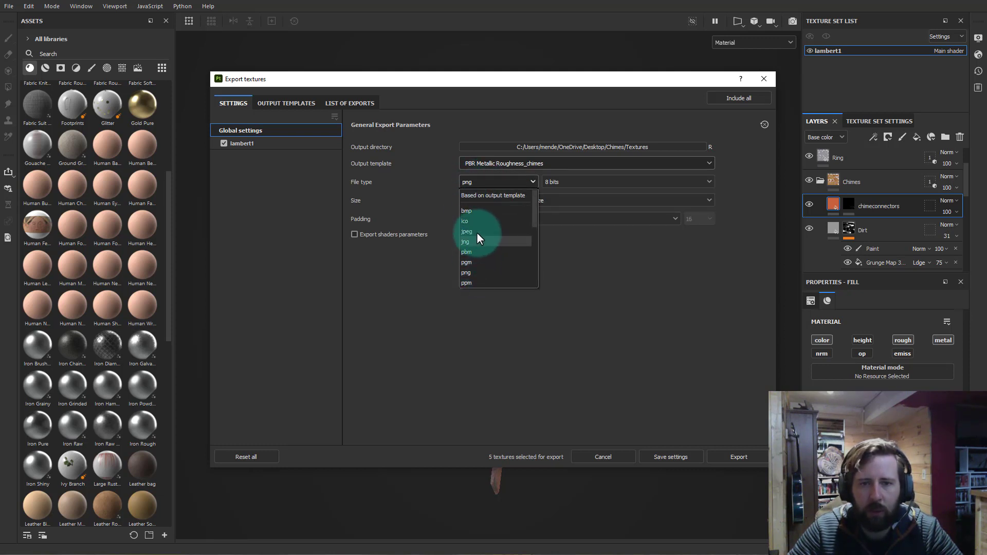
{"action": "scroll", "coordinate": [494, 227], "scroll_direction": "down", "scroll_amount": 1}
{"action": "left_click", "coordinate": [477, 267]}
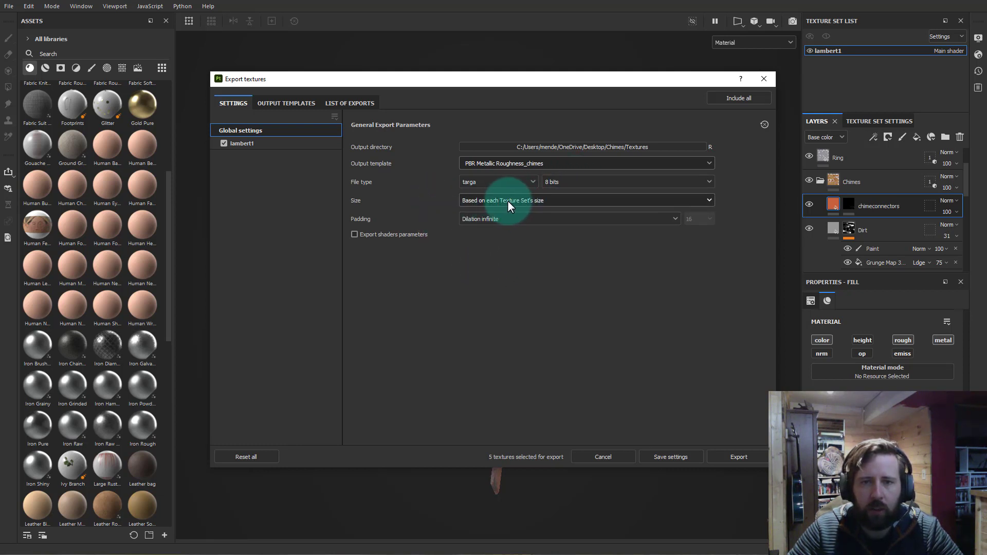
Step: Set the export size to 2048 and export the textures
{"action": "left_click", "coordinate": [504, 199]}
{"action": "left_click", "coordinate": [489, 277]}
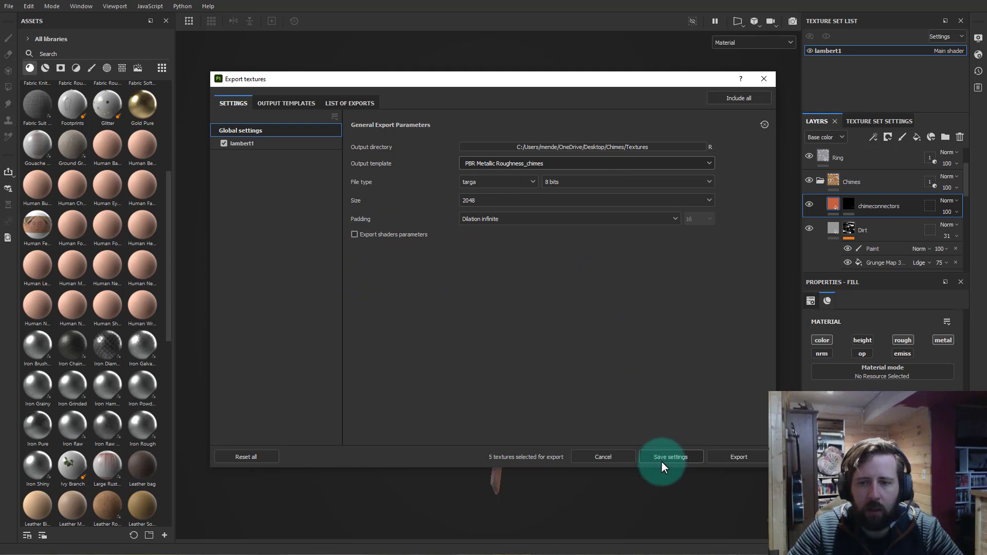
{"action": "left_click", "coordinate": [732, 458]}
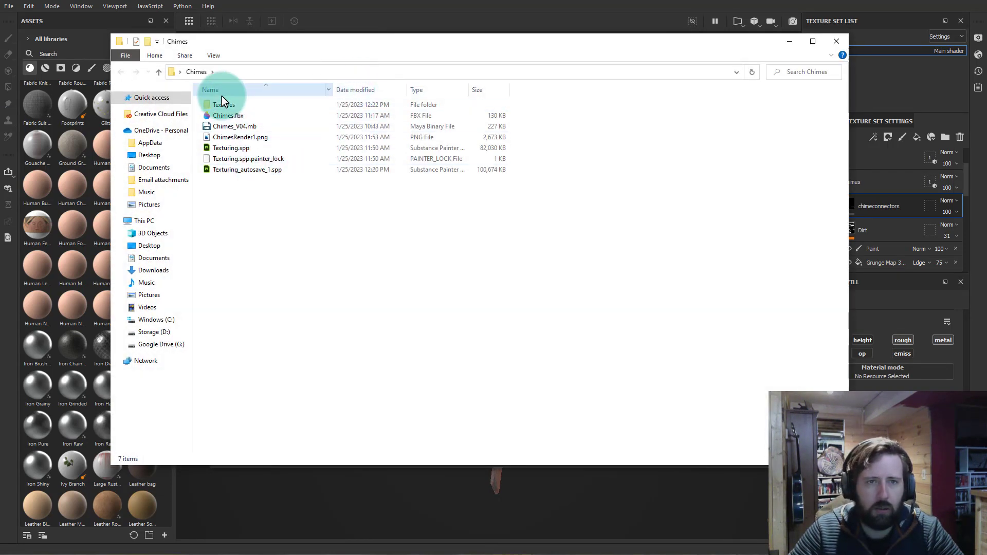
Step: In File Explorer, open the Textures folder inside Chimes and open Color.tga in Photoshop
{"action": "double_click", "coordinate": [221, 103]}
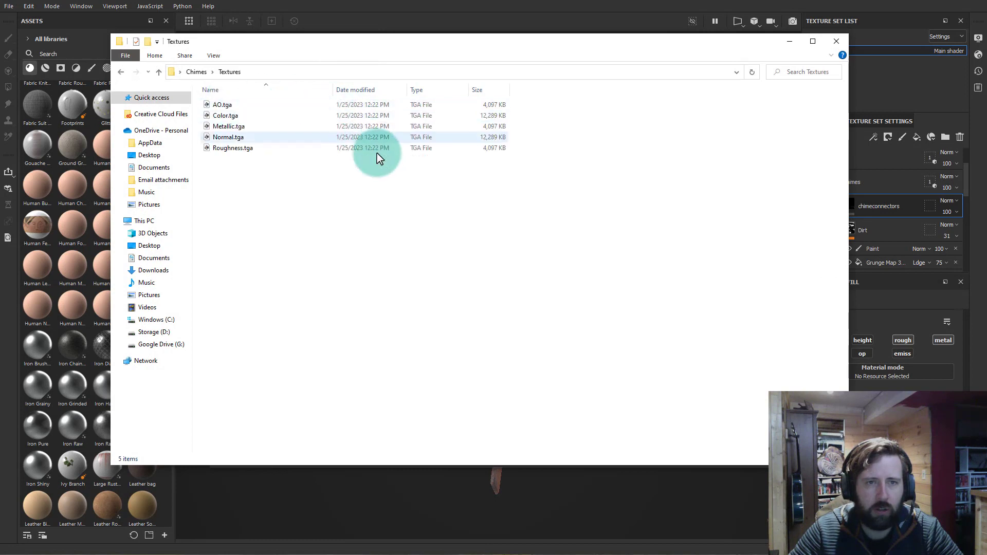
{"action": "left_click_drag", "start_coordinate": [225, 117], "coordinate": [314, 178]}
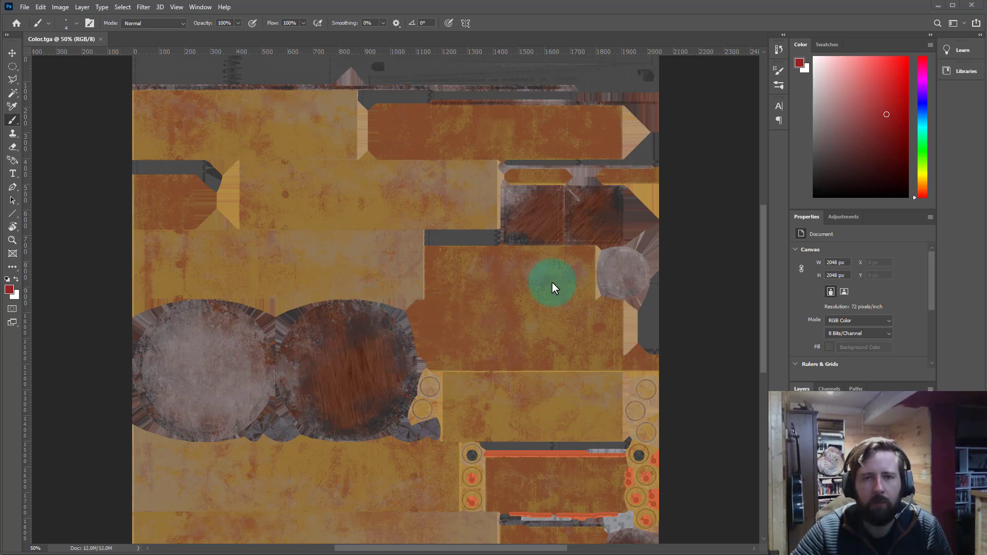
Step: Open AO.tga, Metallic.tga, Normal.tga and Roughness.tga together from the Chimes Textures folder on the desktop
{"action": "left_click", "coordinate": [24, 7]}
{"action": "left_click", "coordinate": [31, 26]}
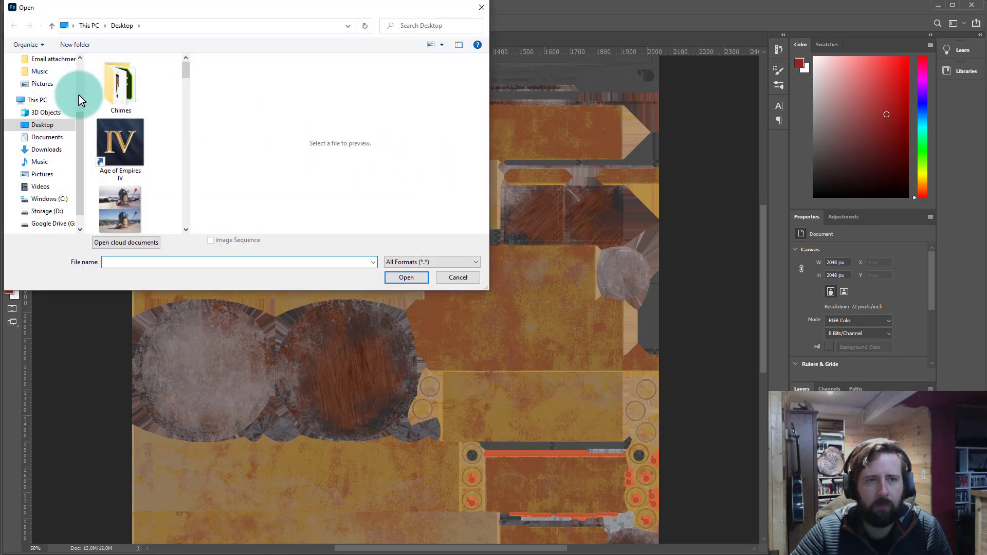
{"action": "double_click", "coordinate": [117, 84]}
{"action": "double_click", "coordinate": [113, 70]}
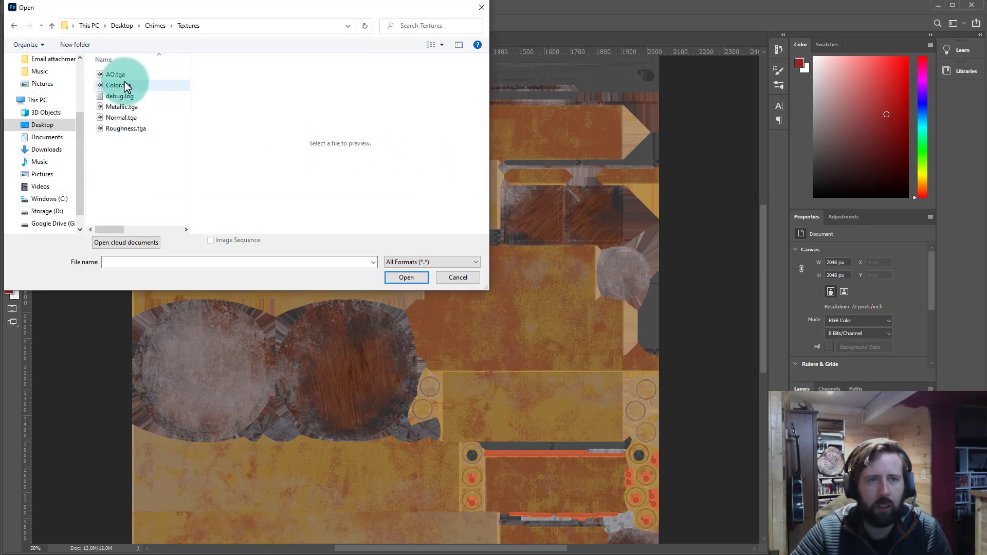
{"action": "left_click", "coordinate": [123, 107]}
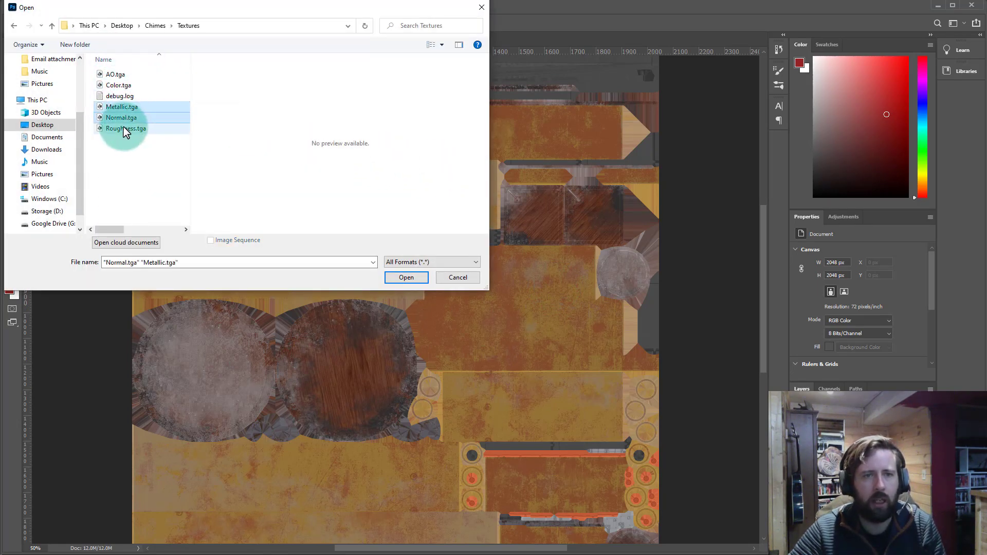
{"action": "left_click", "coordinate": [129, 74], "text": "ctrl"}
{"action": "left_click", "coordinate": [405, 278]}
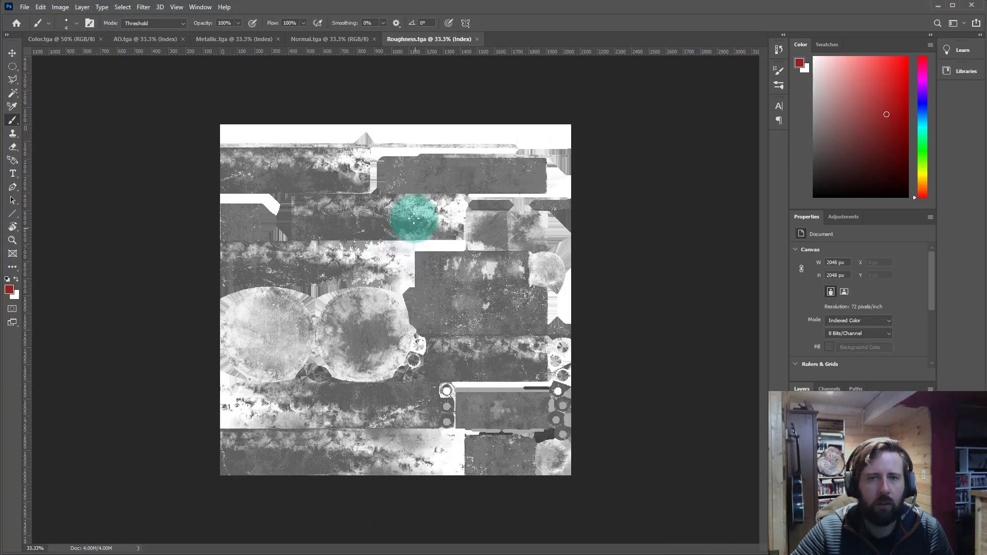
Step: Examine the exported Color, AO, Metallic, Normal and Roughness textures by comparing the open documents
{"action": "left_click", "coordinate": [324, 40]}
{"action": "left_click", "coordinate": [251, 39]}
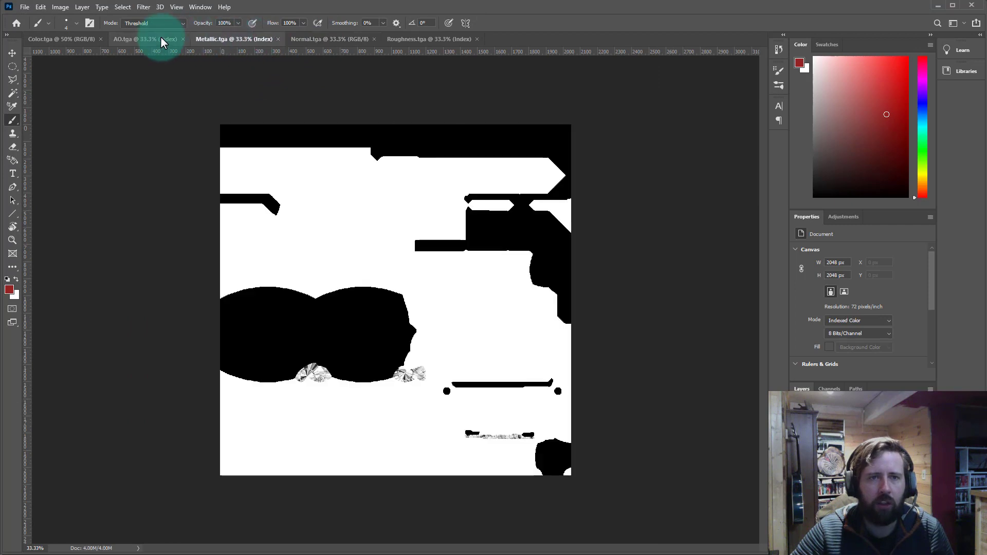
{"action": "left_click", "coordinate": [129, 40]}
{"action": "left_click", "coordinate": [61, 38]}
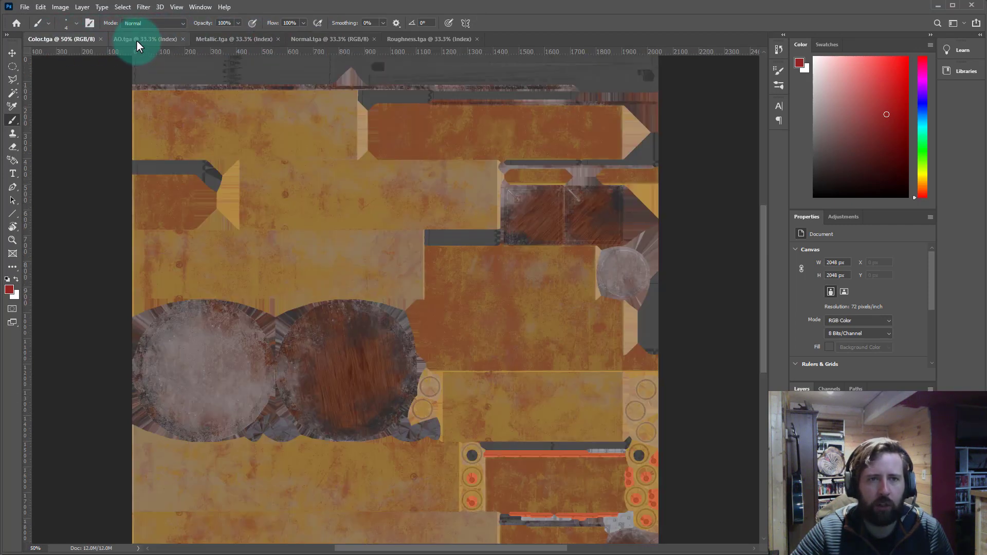
{"action": "left_click", "coordinate": [172, 39]}
{"action": "left_click", "coordinate": [206, 36]}
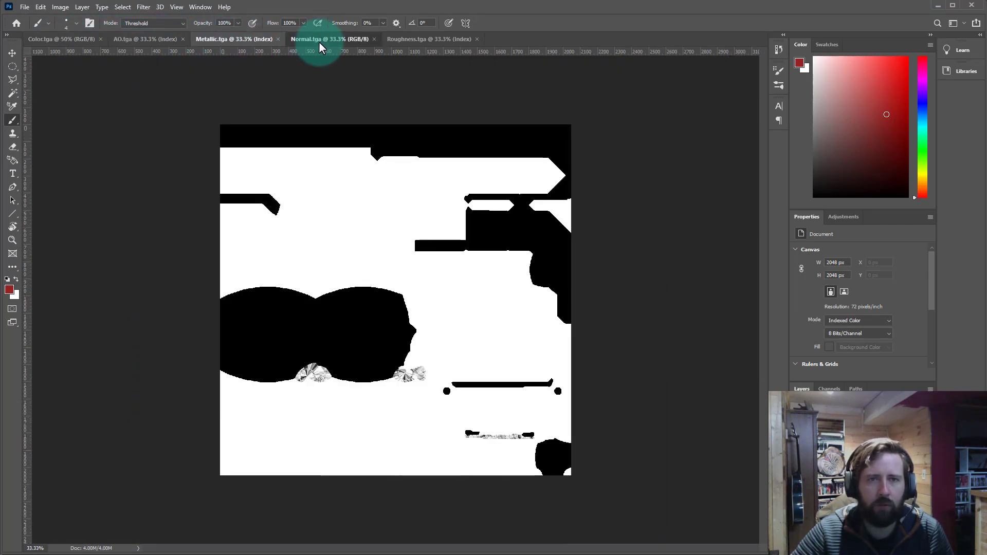
{"action": "left_click", "coordinate": [319, 42]}
{"action": "left_click", "coordinate": [408, 34]}
{"action": "left_click", "coordinate": [326, 39]}
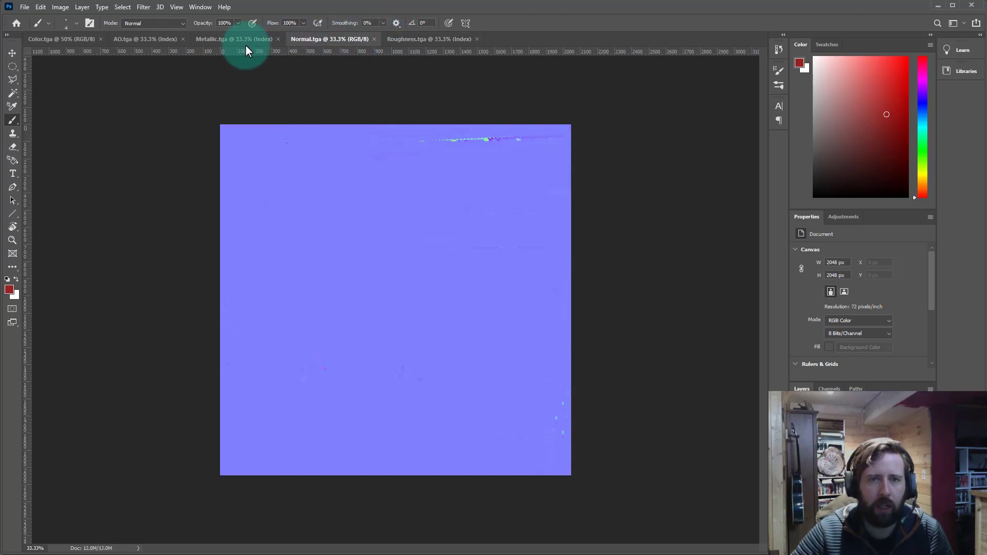
{"action": "left_click", "coordinate": [238, 39]}
{"action": "left_click", "coordinate": [349, 38]}
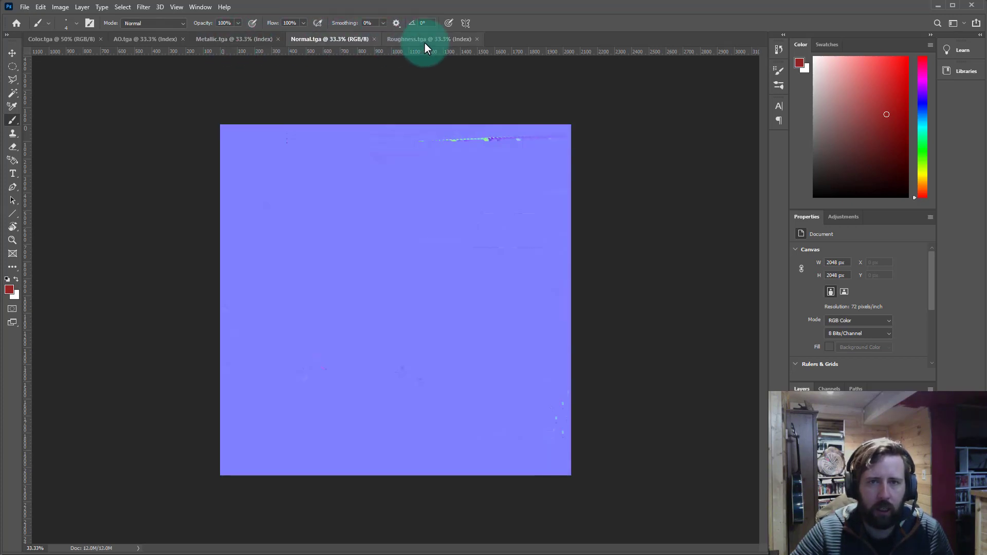
{"action": "left_click", "coordinate": [424, 42]}
{"action": "left_click", "coordinate": [321, 38]}
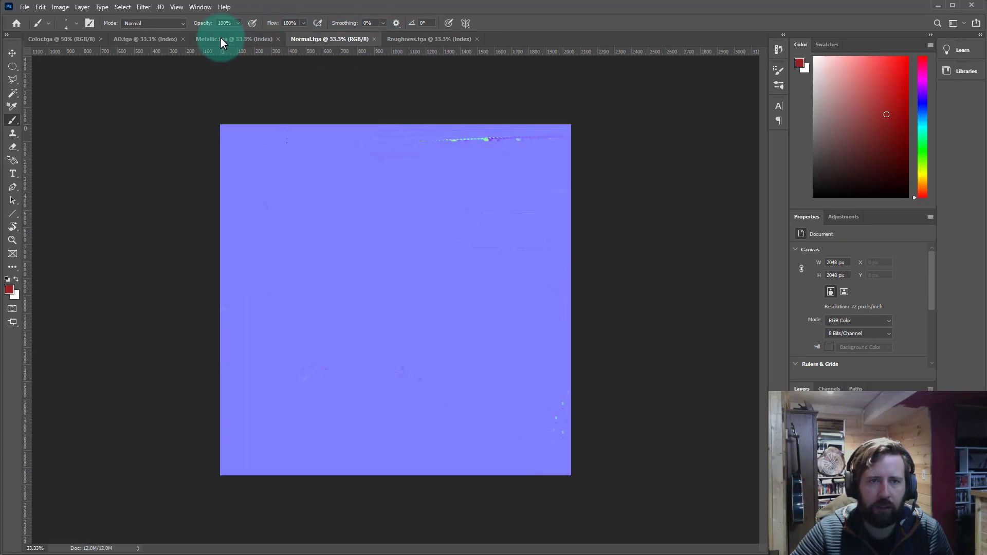
{"action": "left_click", "coordinate": [216, 39]}
{"action": "left_click", "coordinate": [144, 41]}
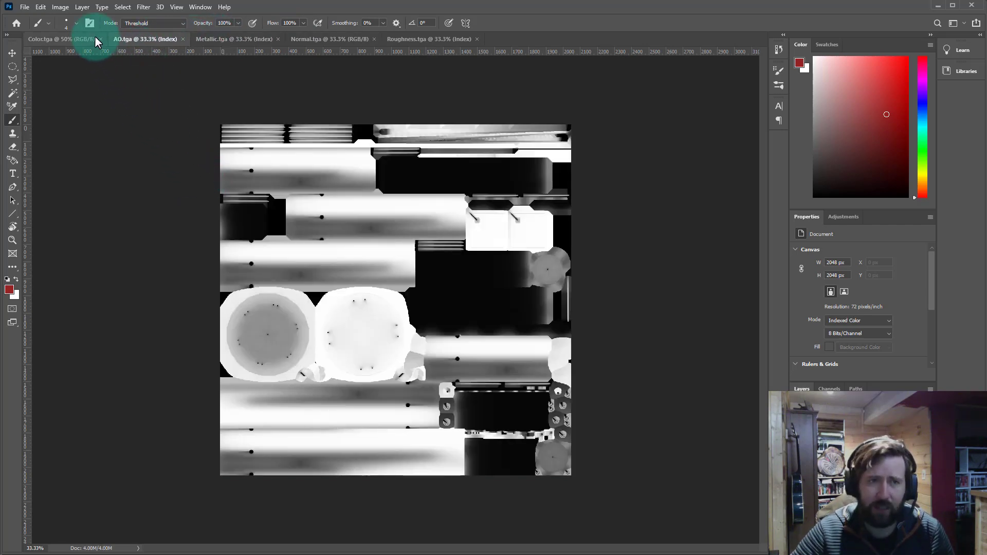
{"action": "left_click", "coordinate": [69, 39]}
{"action": "left_click", "coordinate": [152, 40]}
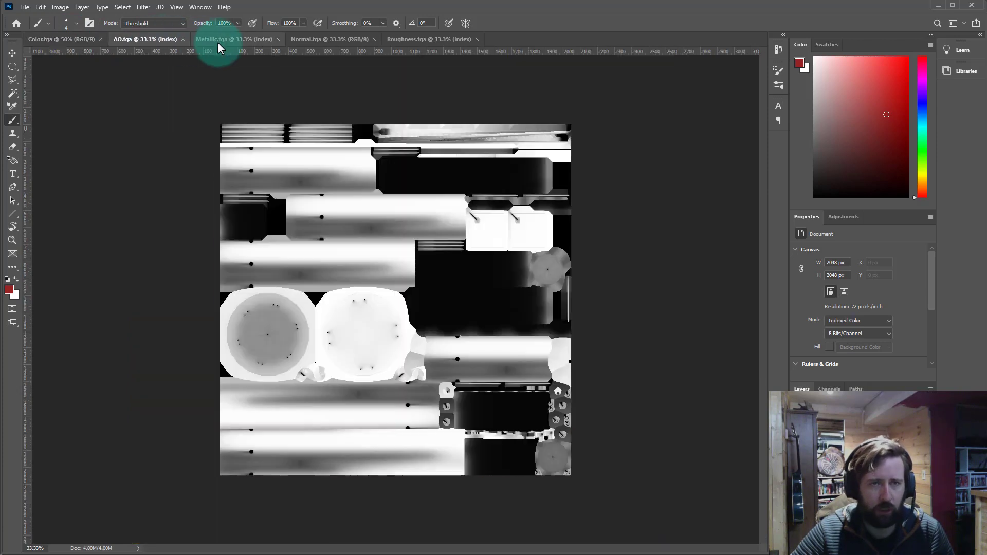
Step: Review the Metallic, Normal and Color texture documents once more
{"action": "left_click", "coordinate": [224, 40]}
{"action": "left_click", "coordinate": [346, 40]}
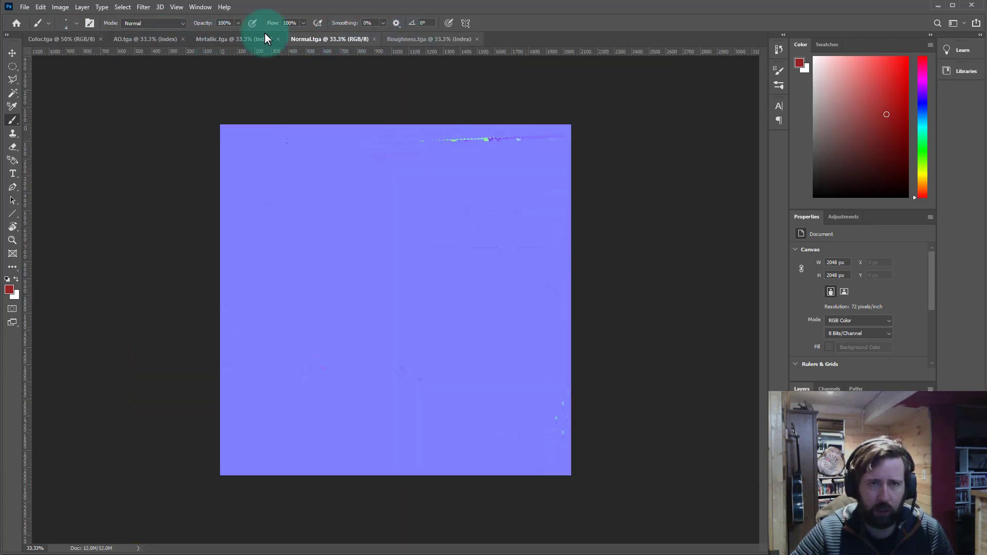
{"action": "left_click", "coordinate": [54, 39]}
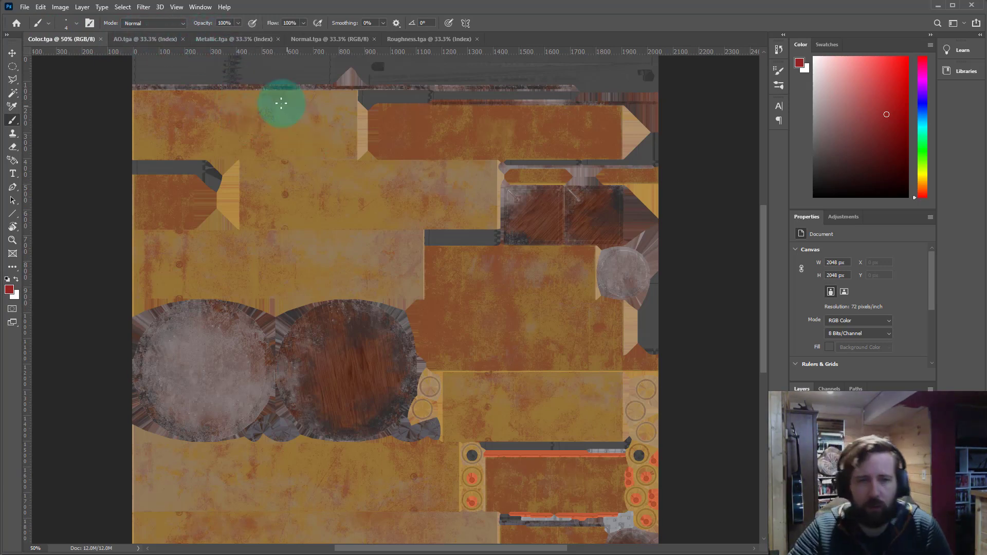
{"action": "left_click", "coordinate": [218, 40]}
{"action": "left_click", "coordinate": [350, 40]}
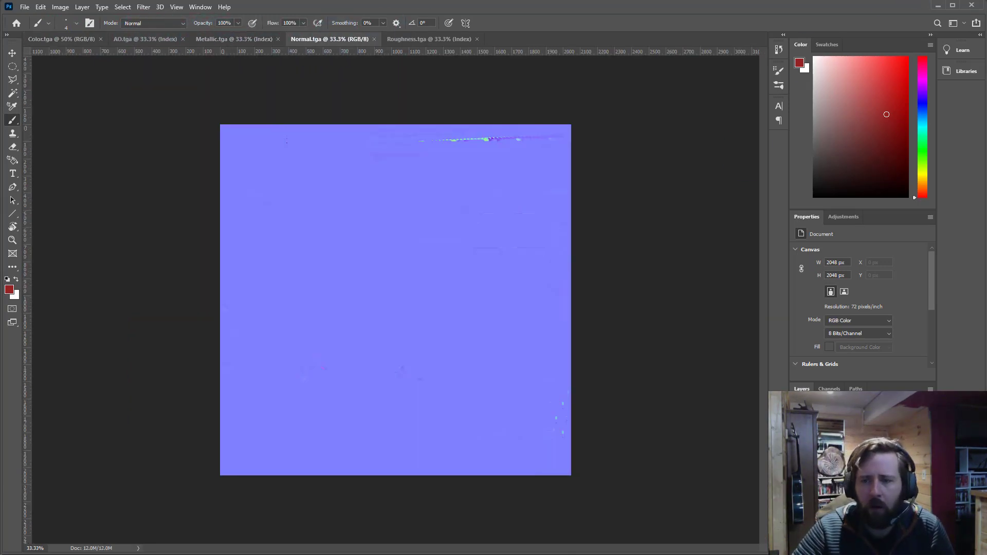
Step: Switch to the Epic Games Launcher and open the GRA311_1_2 project in Unreal Engine
{"action": "key", "text": "alt+Tab"}
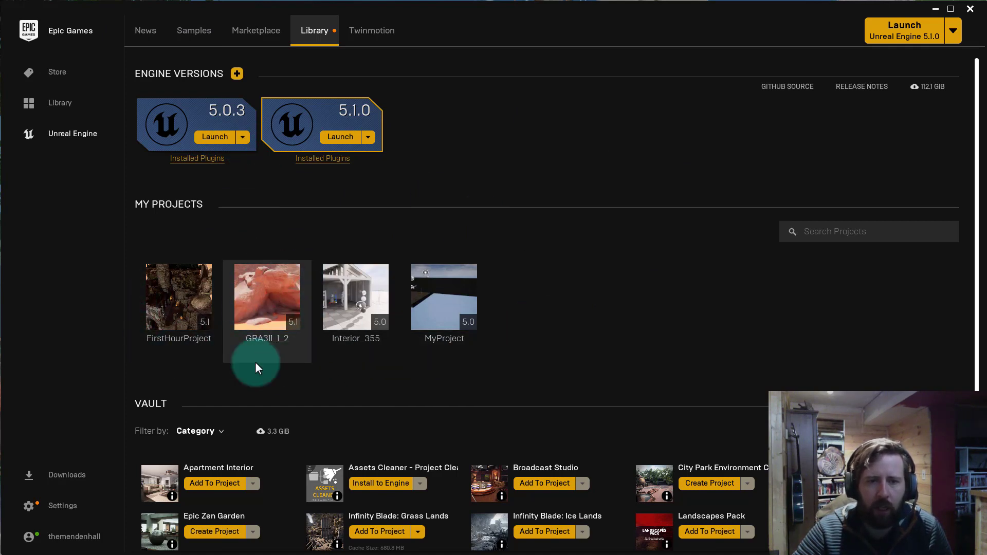
{"action": "left_click", "coordinate": [266, 303]}
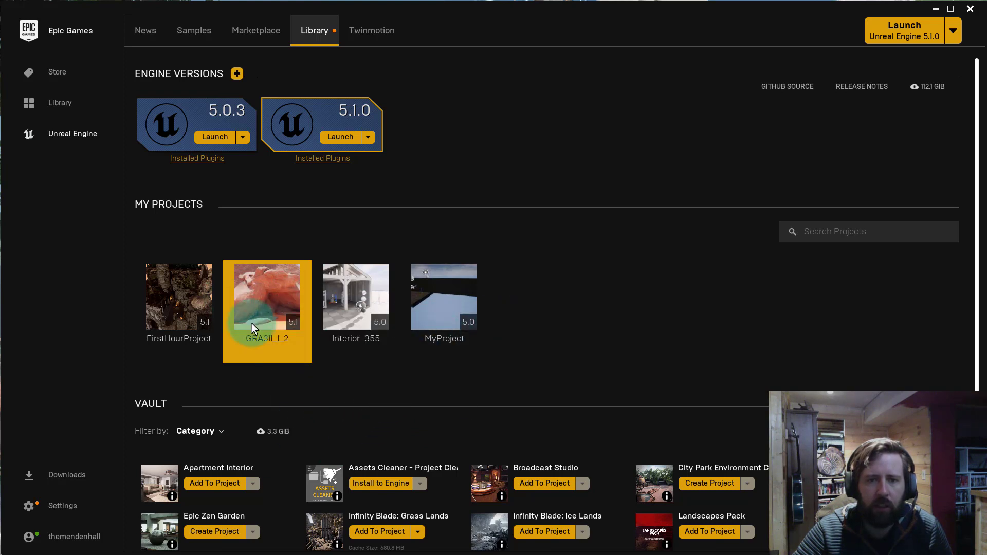
{"action": "double_click", "coordinate": [266, 300]}
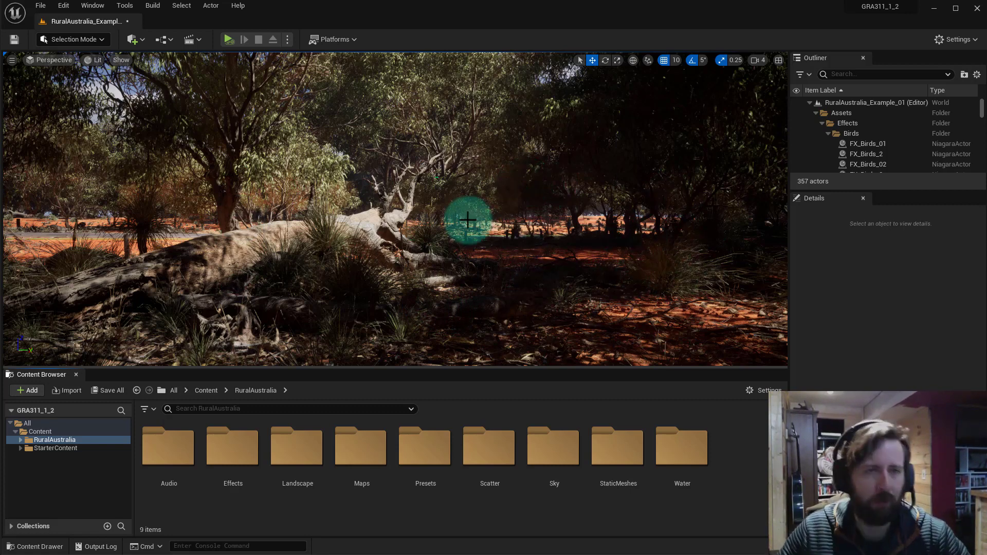
Step: Look through the RuralAustralia and StarterContent folders of the project
{"action": "left_click", "coordinate": [49, 489]}
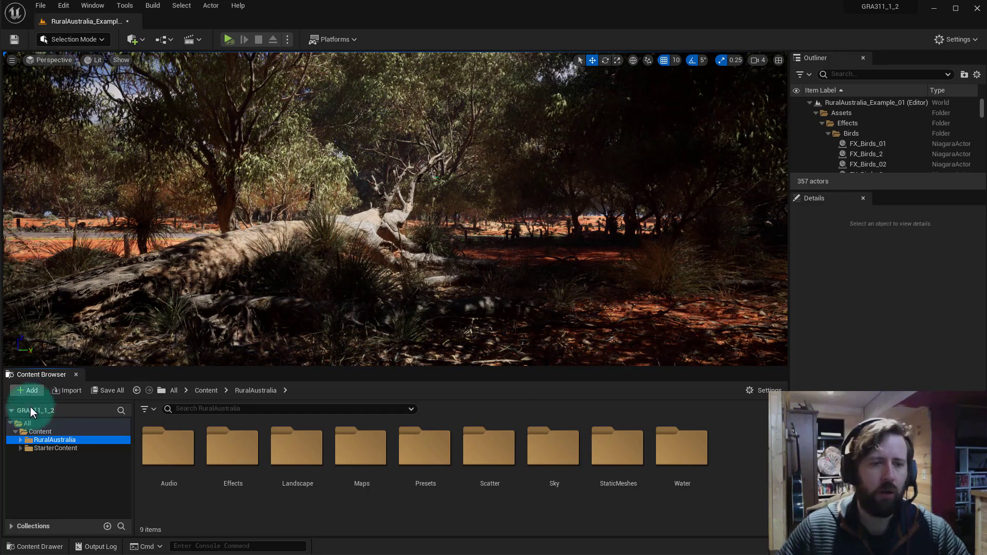
{"action": "left_click", "coordinate": [49, 448]}
{"action": "left_click", "coordinate": [62, 441]}
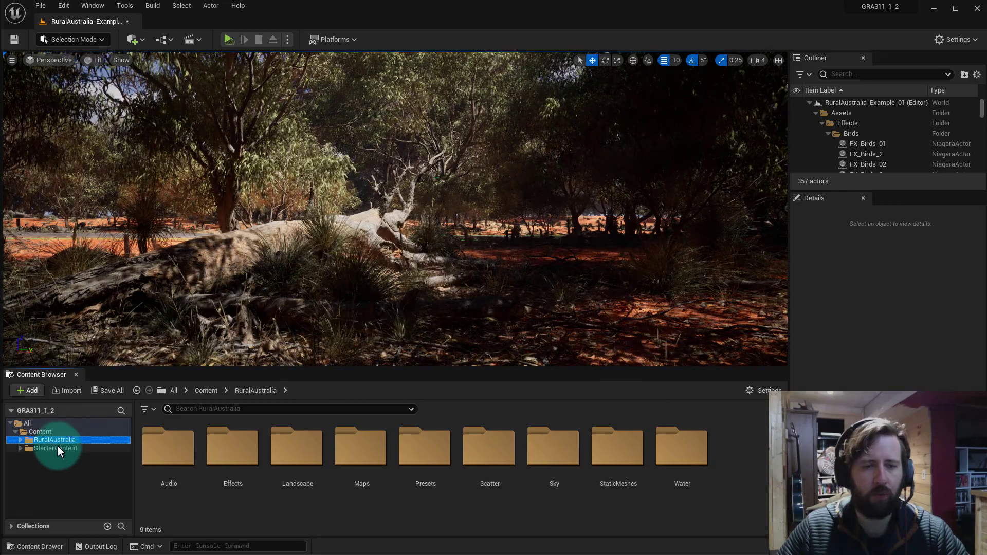
{"action": "left_click", "coordinate": [57, 447]}
{"action": "left_click", "coordinate": [57, 439]}
{"action": "left_click", "coordinate": [54, 446]}
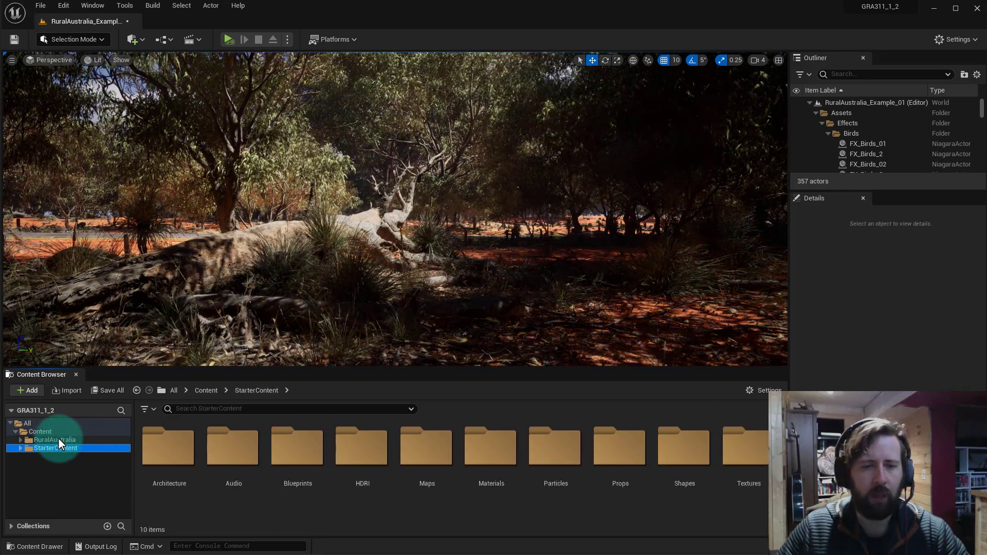
{"action": "left_click", "coordinate": [57, 438]}
{"action": "right_click", "coordinate": [48, 468]}
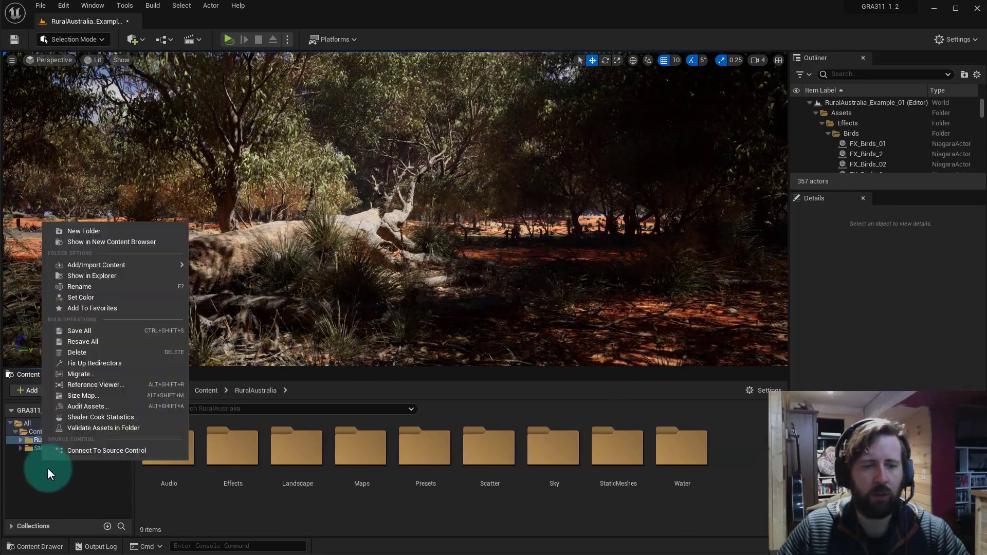
{"action": "left_click", "coordinate": [90, 232]}
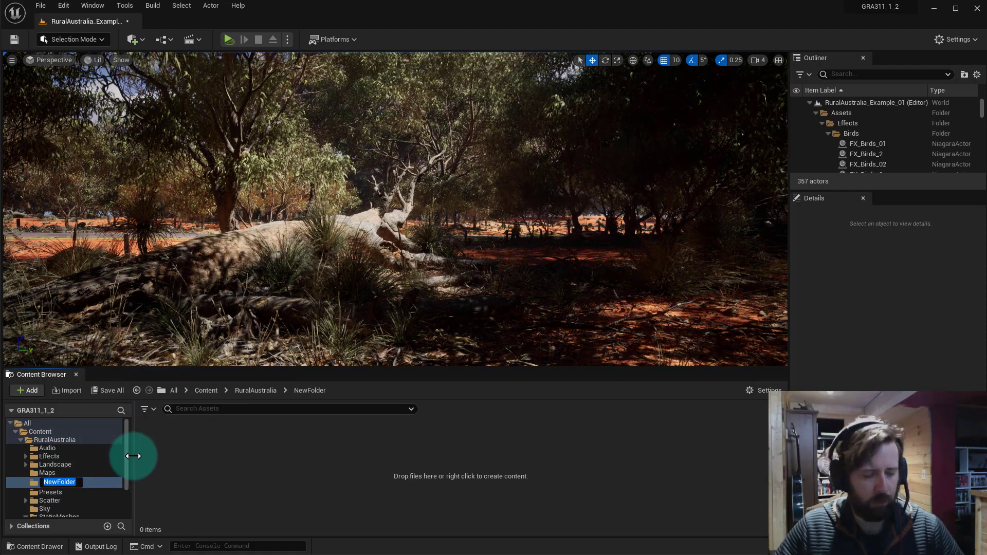
{"action": "left_click", "coordinate": [76, 494], "text": "ctrl"}
{"action": "left_click", "coordinate": [66, 480]}
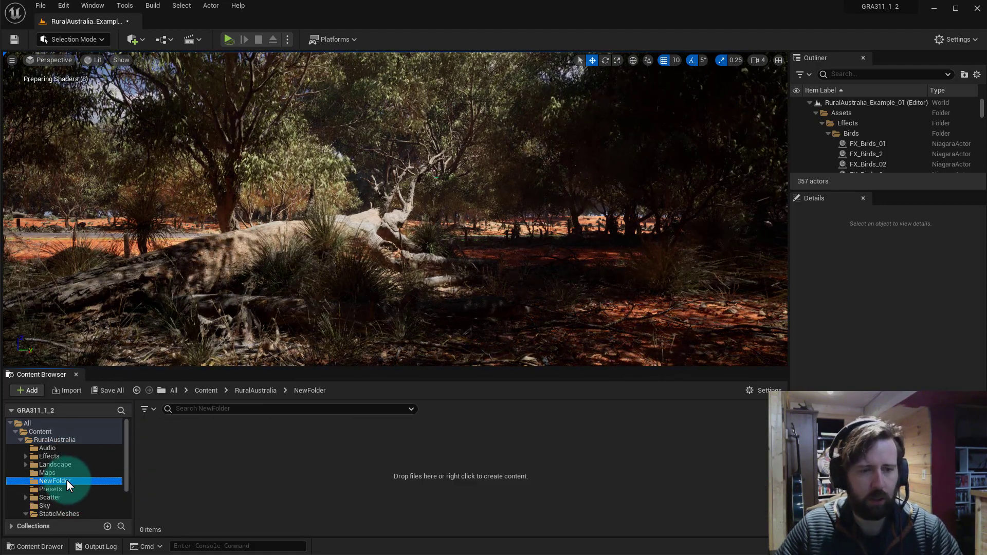
{"action": "right_click", "coordinate": [66, 479]}
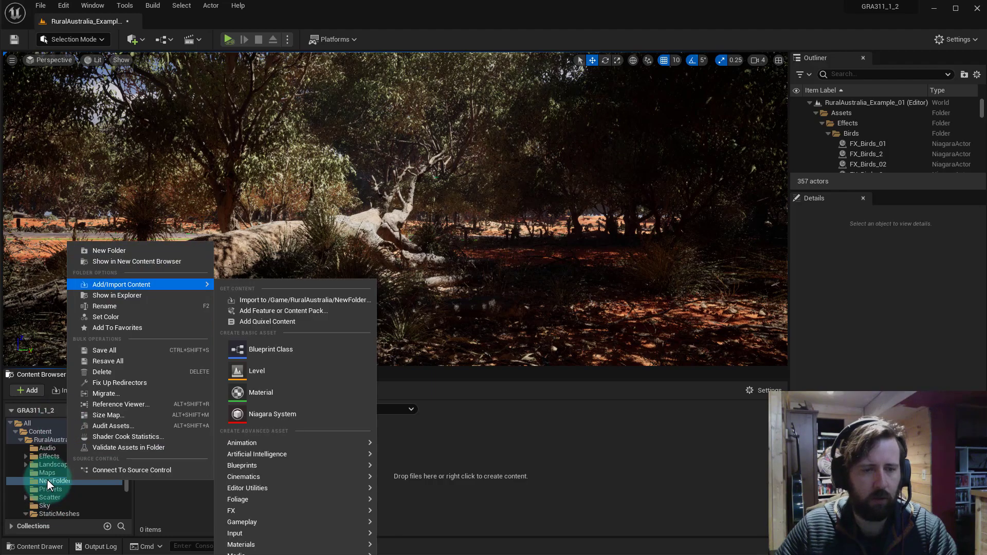
{"action": "left_click", "coordinate": [47, 479]}
{"action": "key", "text": "Delete"}
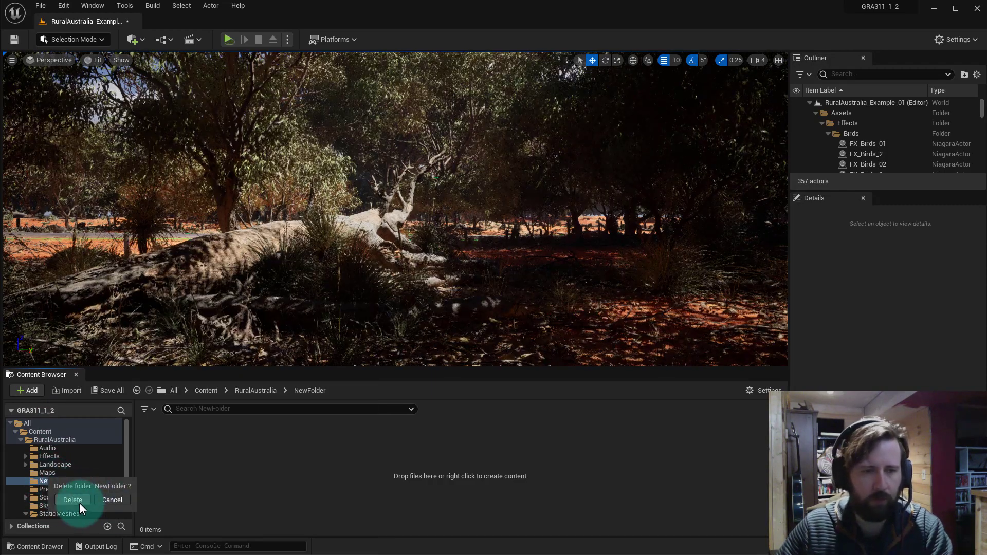
Step: Create a new folder directly under Content and name it CustomAssets
{"action": "left_click", "coordinate": [35, 430]}
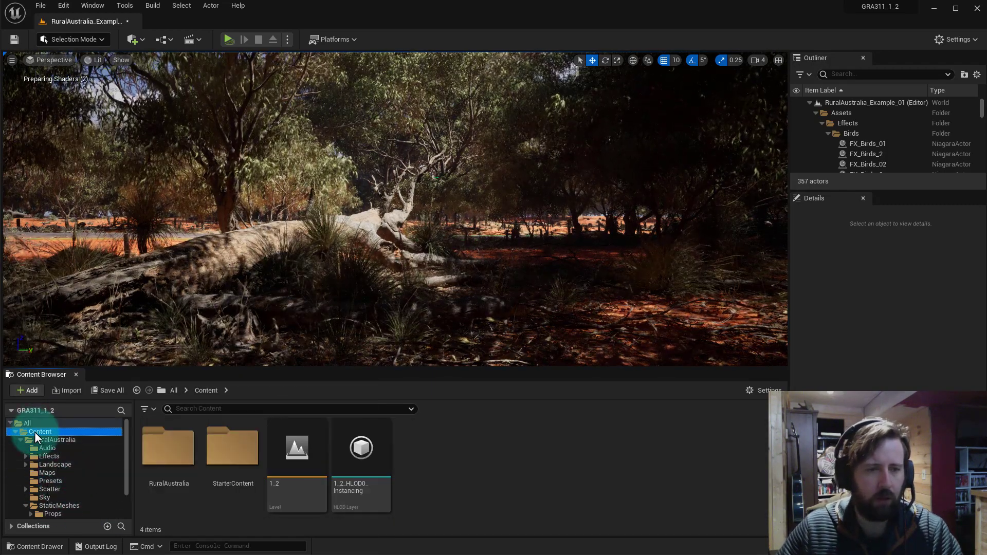
{"action": "right_click", "coordinate": [39, 431]}
{"action": "left_click", "coordinate": [82, 203]}
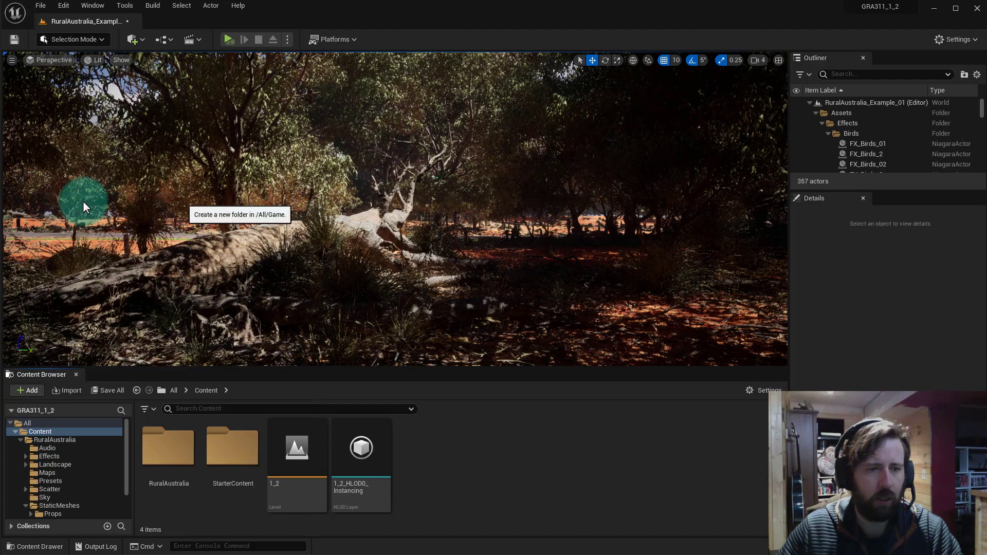
{"action": "left_click", "coordinate": [21, 451]}
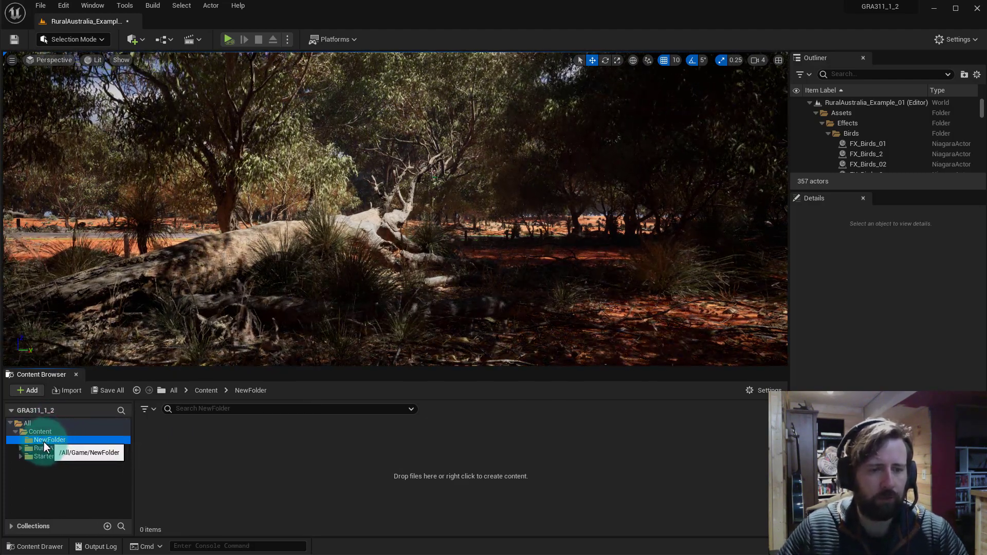
{"action": "right_click", "coordinate": [43, 440]}
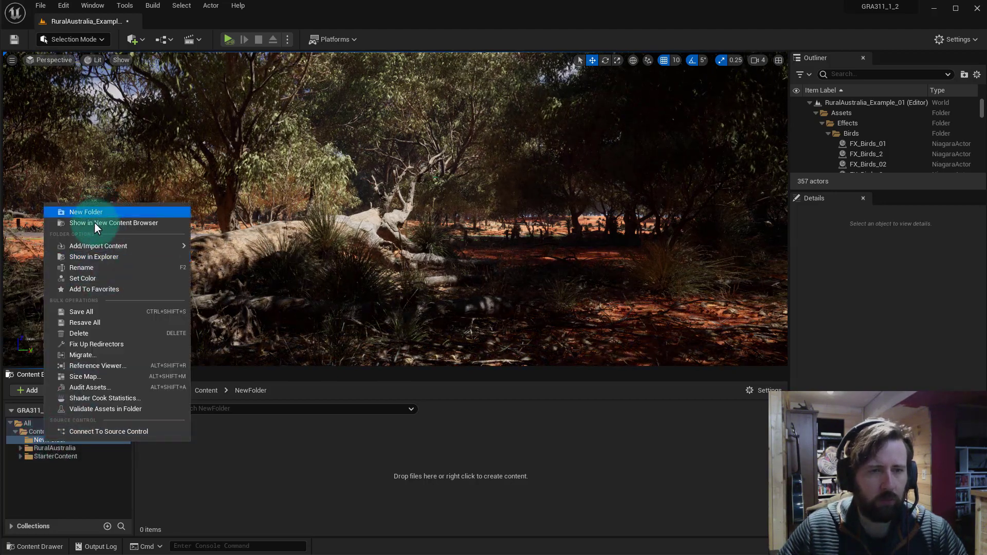
{"action": "left_click", "coordinate": [104, 266]}
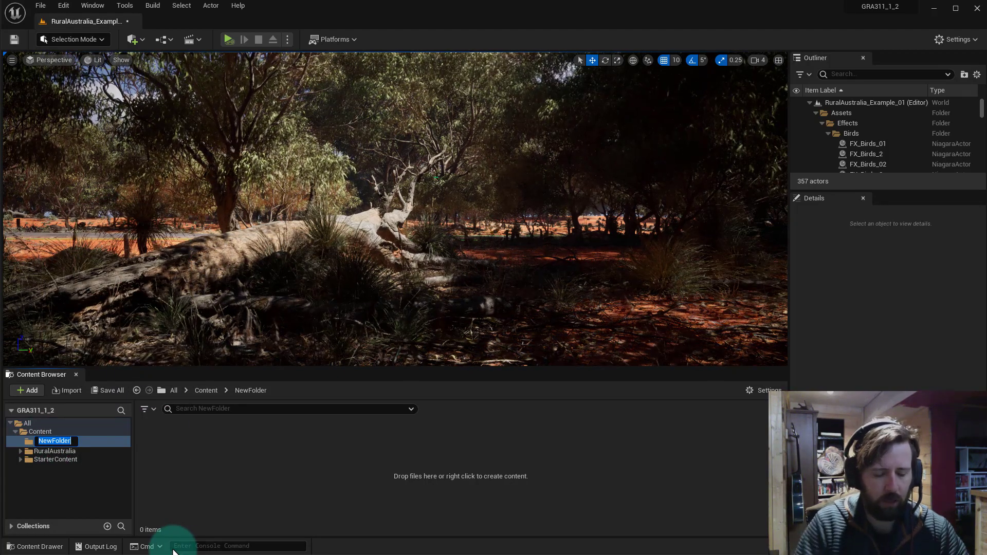
{"action": "type", "text": "C"}
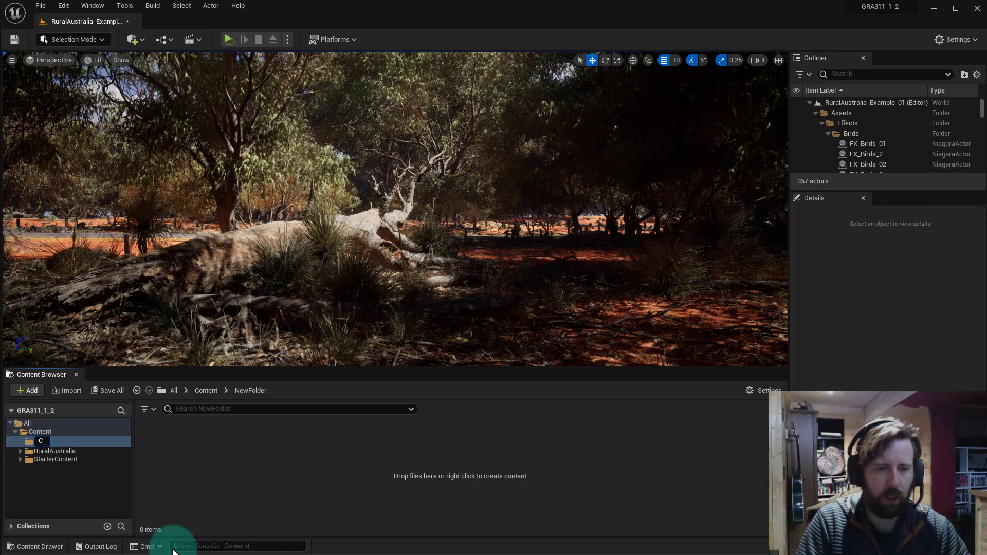
{"action": "type", "text": "ustomAssets"}
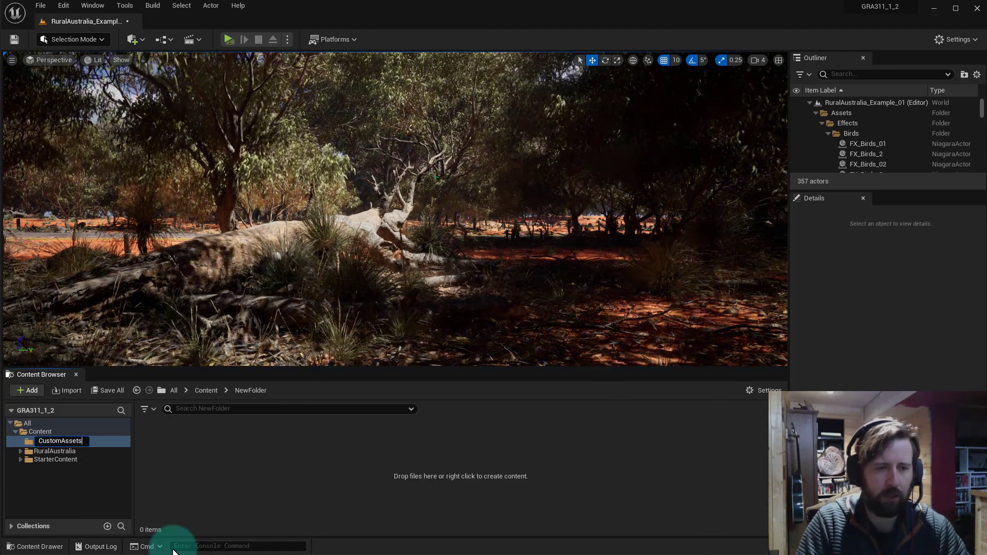
{"action": "key", "text": "Return"}
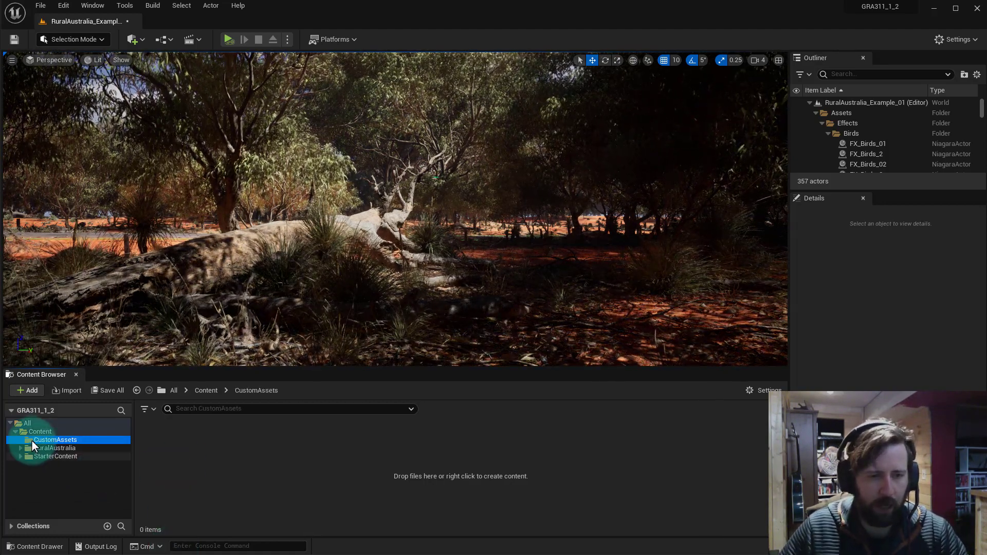
Step: Add a subfolder named StaticMeshes inside the CustomAssets folder
{"action": "left_click", "coordinate": [35, 440]}
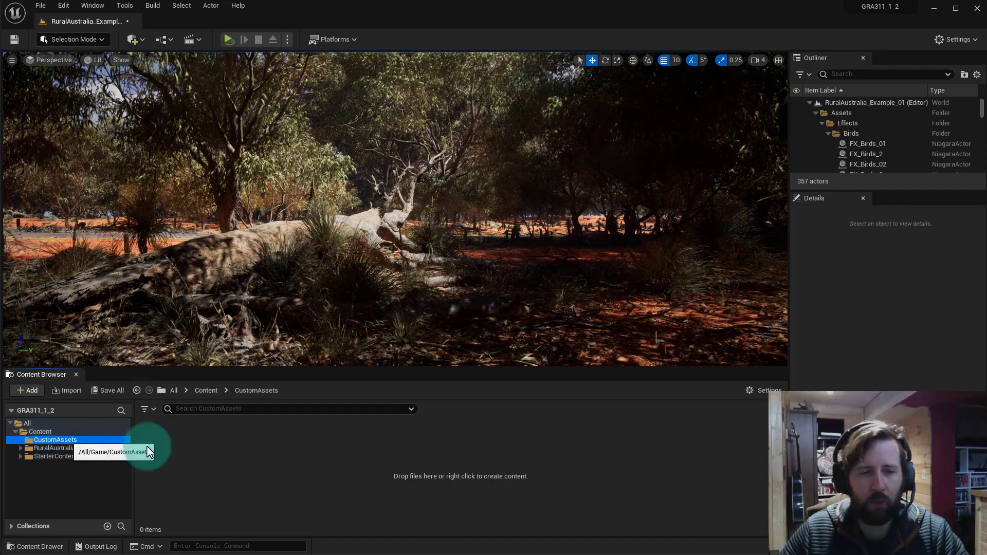
{"action": "right_click", "coordinate": [214, 450]}
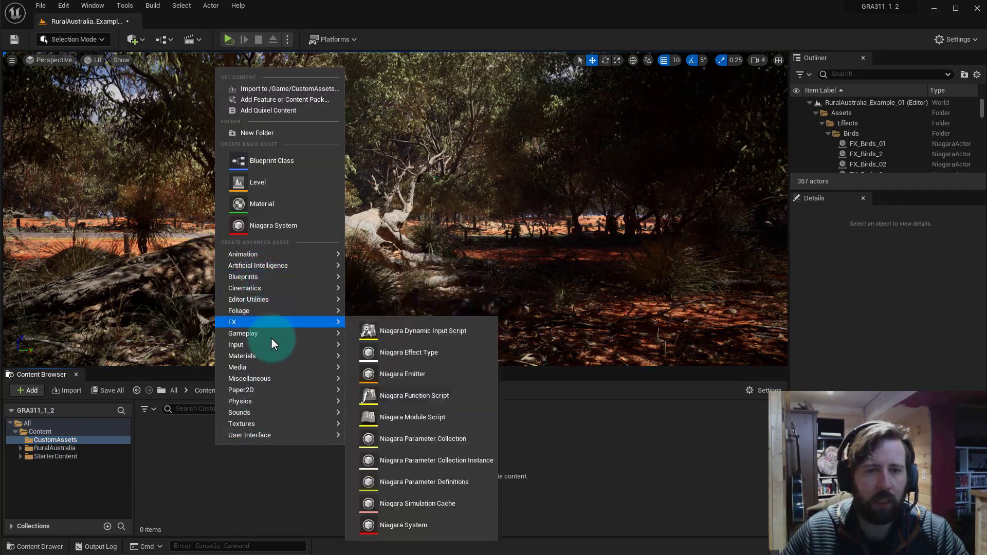
{"action": "left_click", "coordinate": [266, 132]}
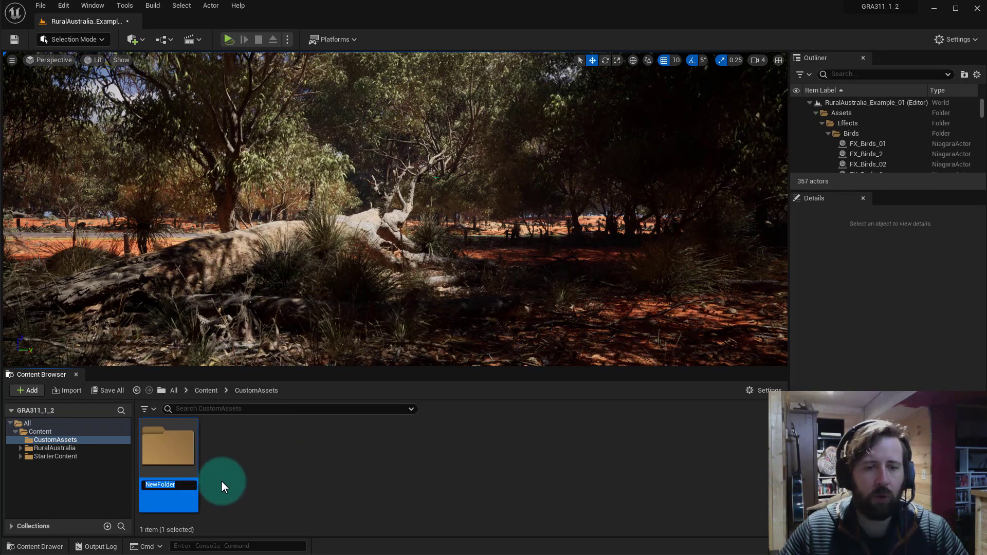
{"action": "type", "text": "Static"}
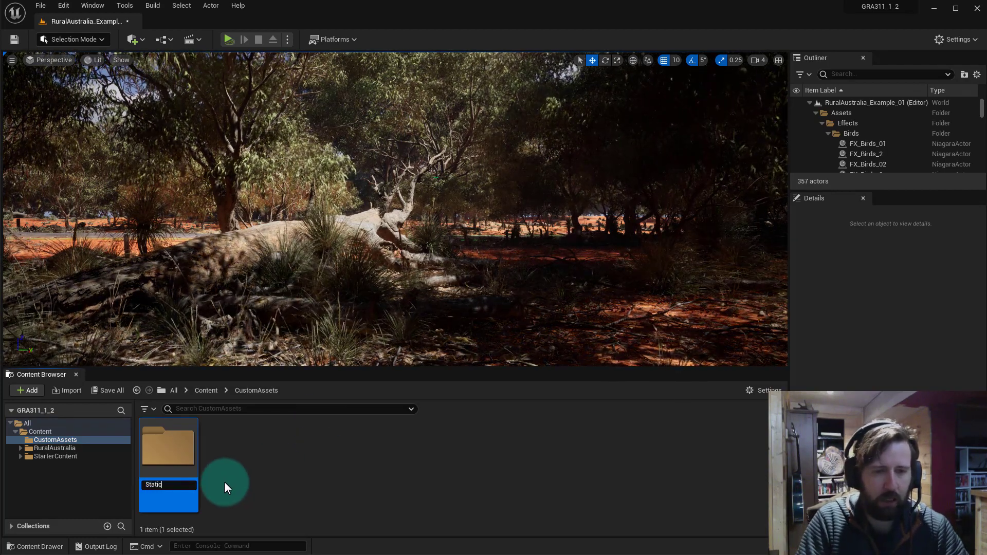
{"action": "type", "text": "Meshes"}
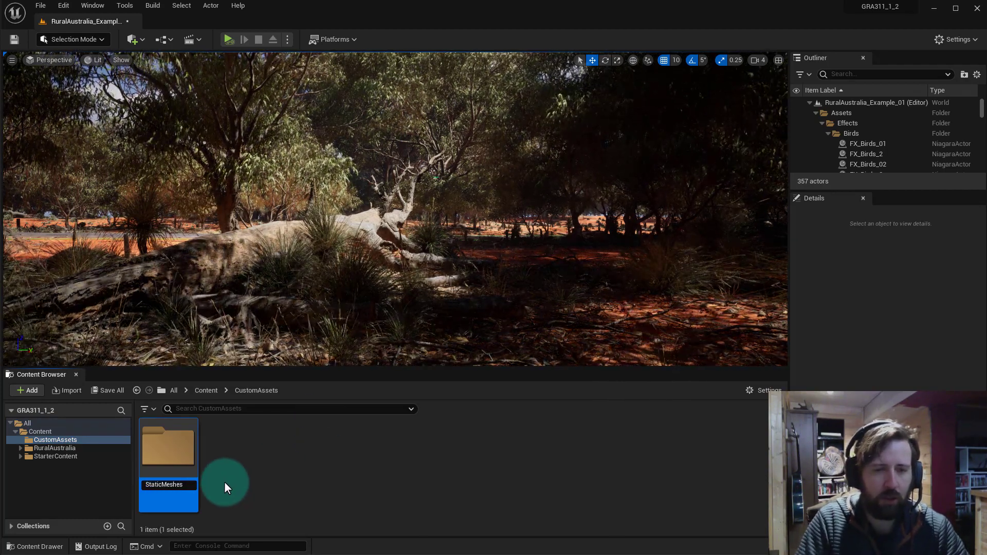
{"action": "left_click", "coordinate": [263, 465]}
Step: Add a second subfolder named Materials inside the CustomAssets folder
{"action": "right_click", "coordinate": [264, 465]}
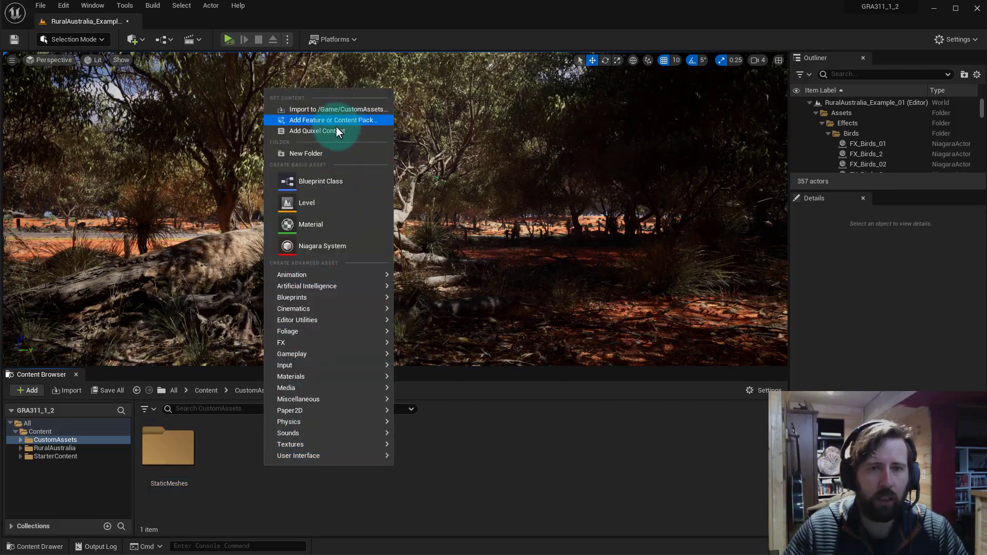
{"action": "mouse_move", "coordinate": [328, 287]}
{"action": "left_click", "coordinate": [322, 153]}
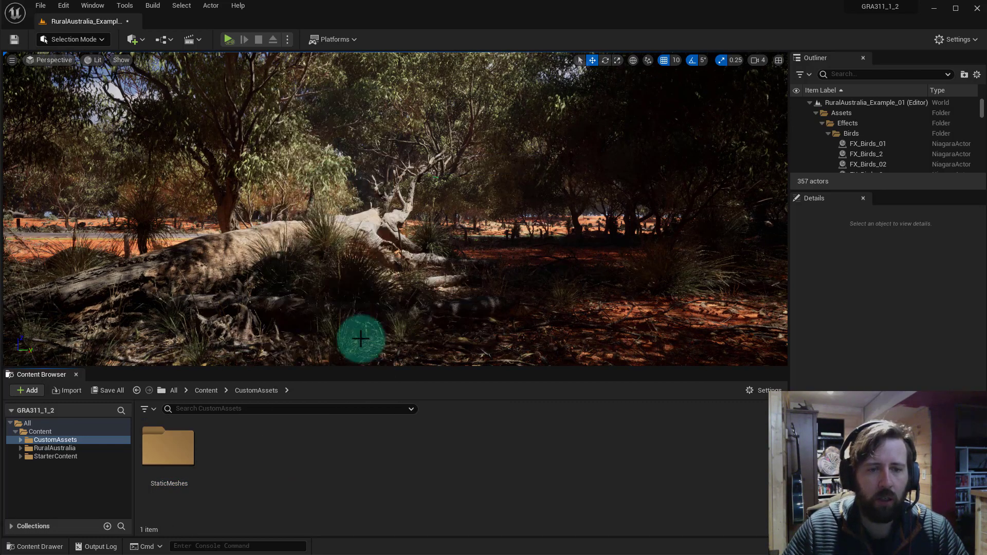
{"action": "type", "text": "Mat"}
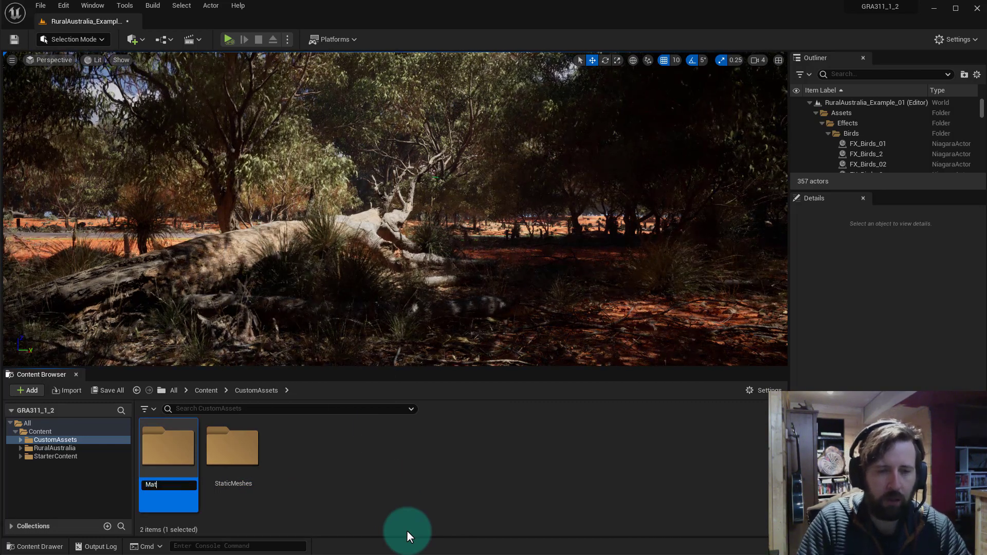
{"action": "type", "text": "erials"}
{"action": "key", "text": "Return"}
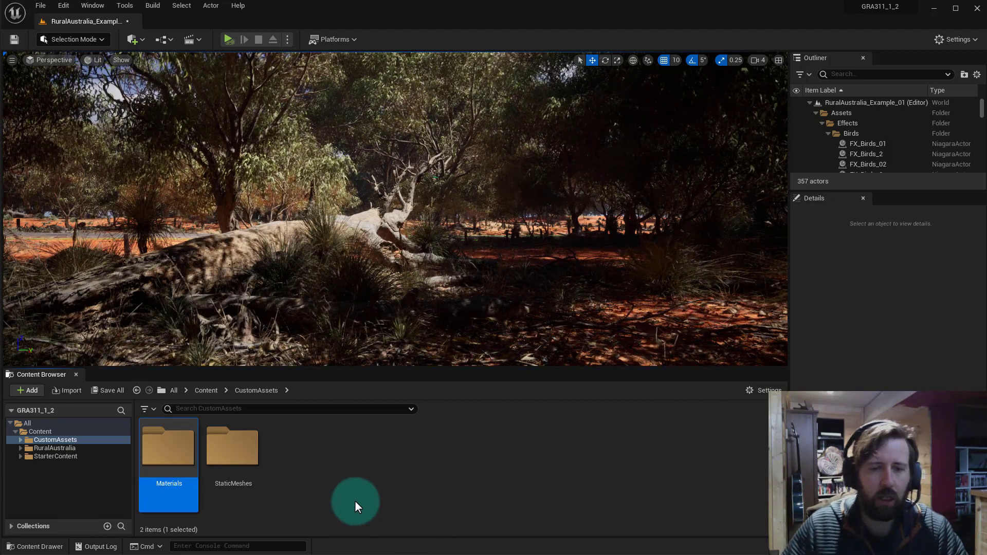
Step: Add a third subfolder named Textures inside the CustomAssets folder
{"action": "right_click", "coordinate": [355, 500]}
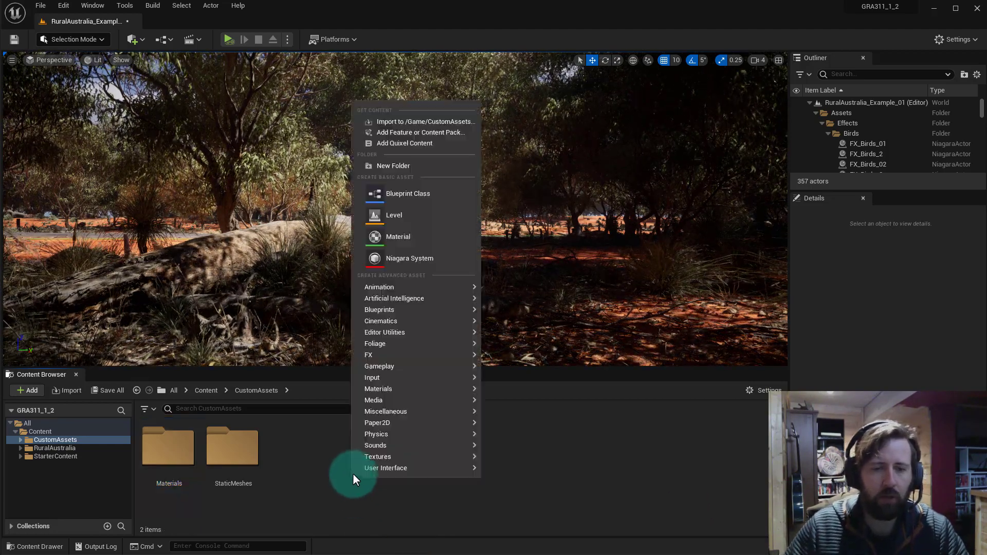
{"action": "left_click", "coordinate": [402, 165]}
{"action": "type", "text": "Tex"}
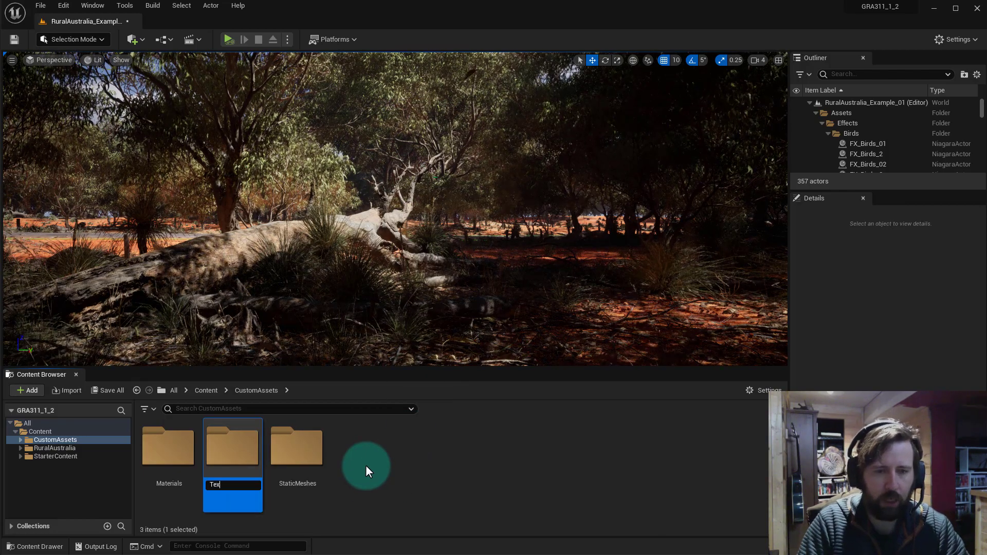
{"action": "type", "text": "tures"}
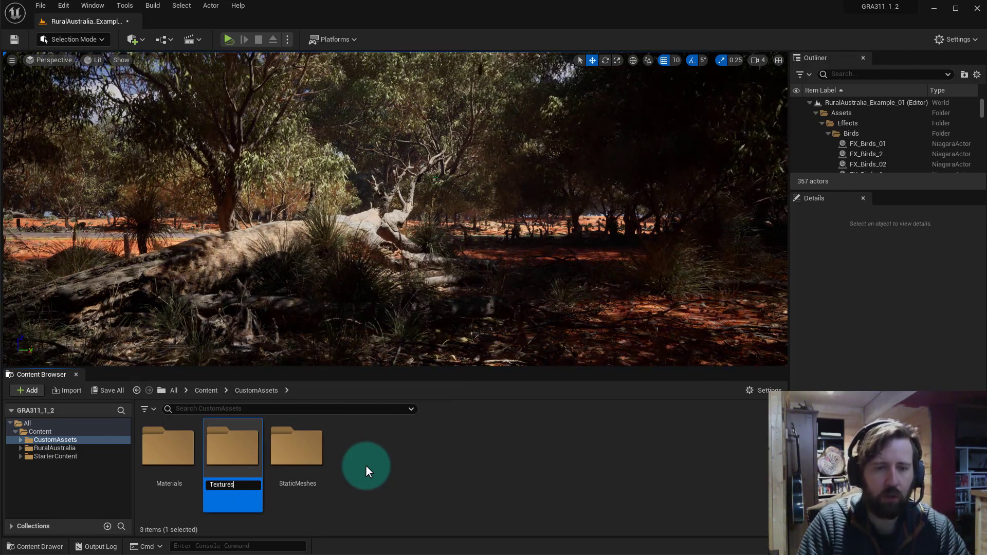
{"action": "key", "text": "Return"}
{"action": "left_click", "coordinate": [419, 482]}
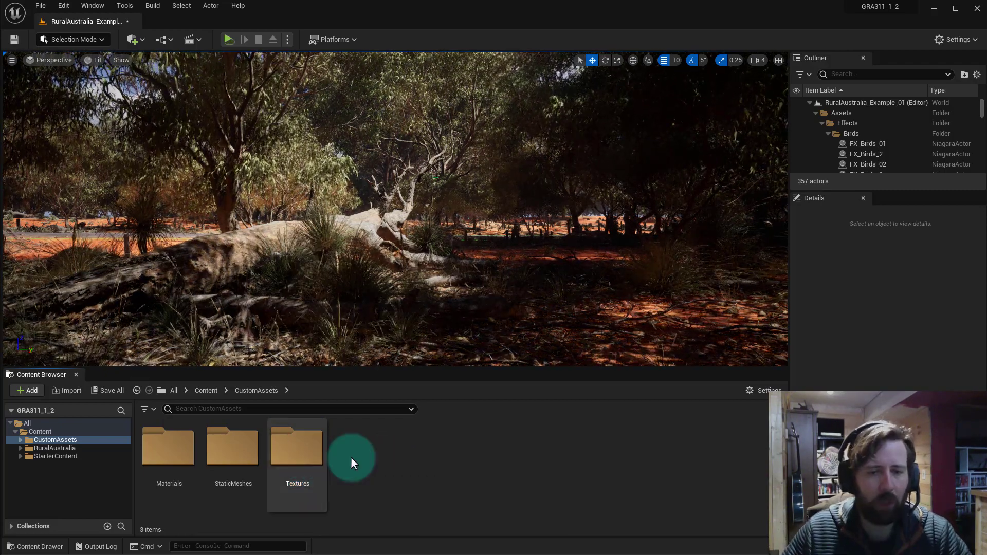
Step: Import AO, Color, Metallic, Normal and Roughness TGA textures from the desktop's Chimes/Textures folder into the CustomAssets Textures folder
{"action": "double_click", "coordinate": [301, 452]}
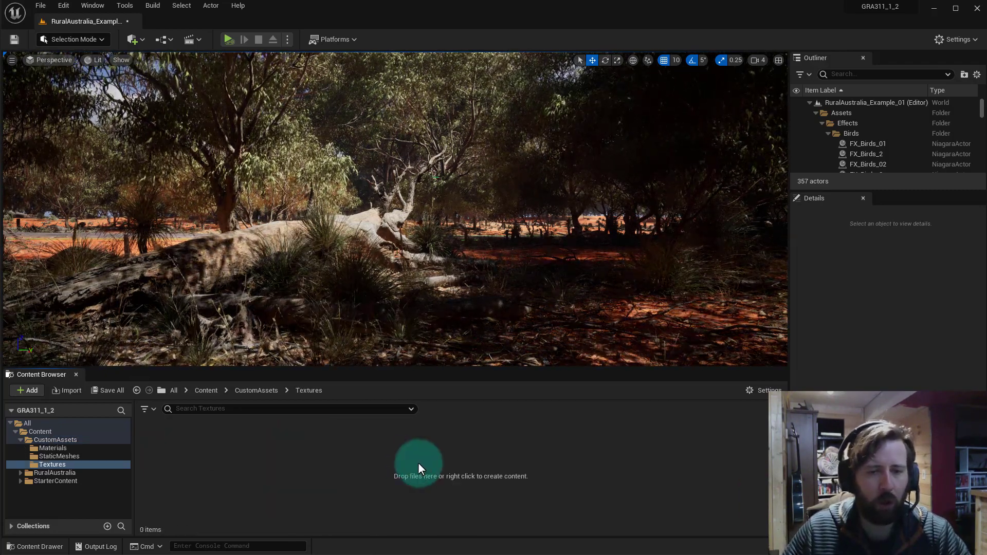
{"action": "left_click", "coordinate": [24, 387]}
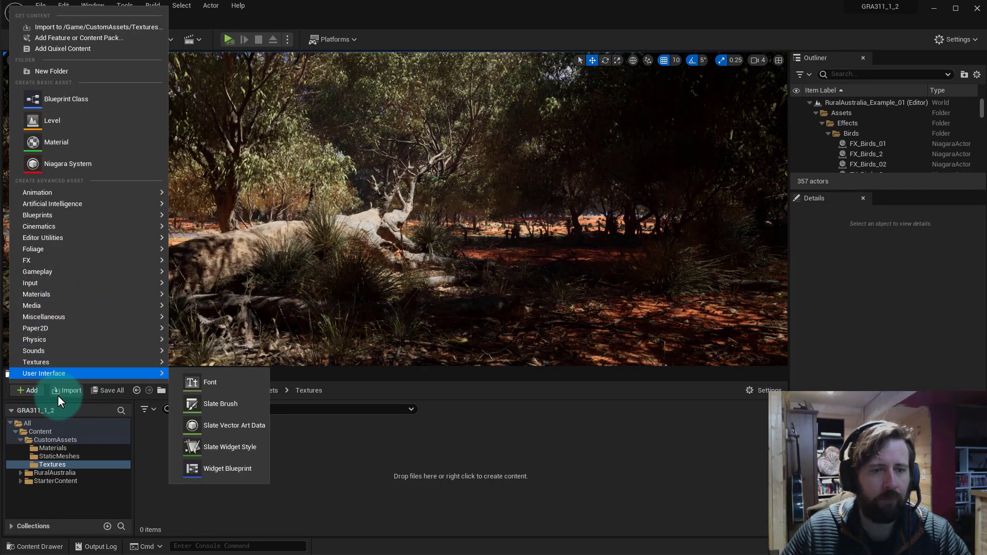
{"action": "left_click", "coordinate": [70, 390]}
{"action": "left_click", "coordinate": [73, 391]}
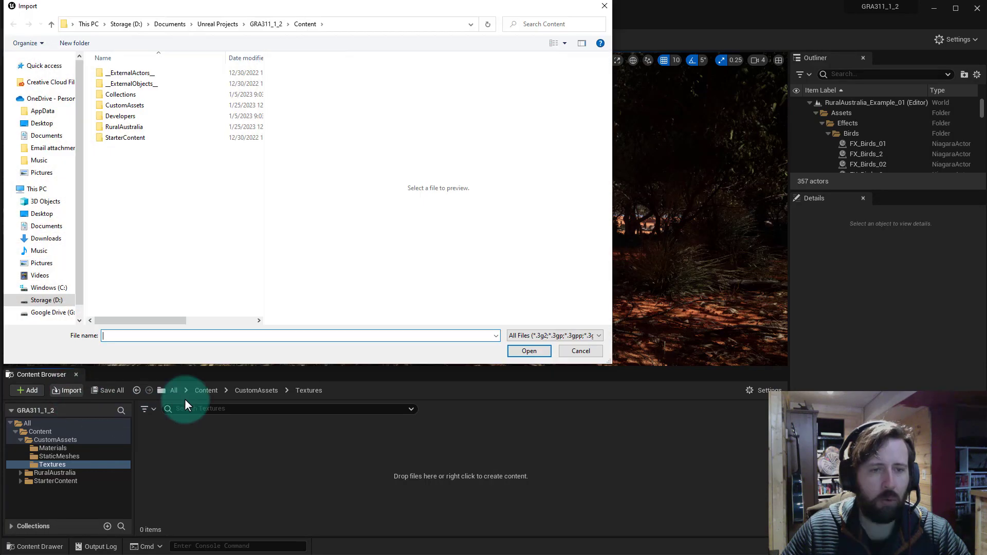
{"action": "left_click_drag", "start_coordinate": [131, 7], "coordinate": [261, 176]}
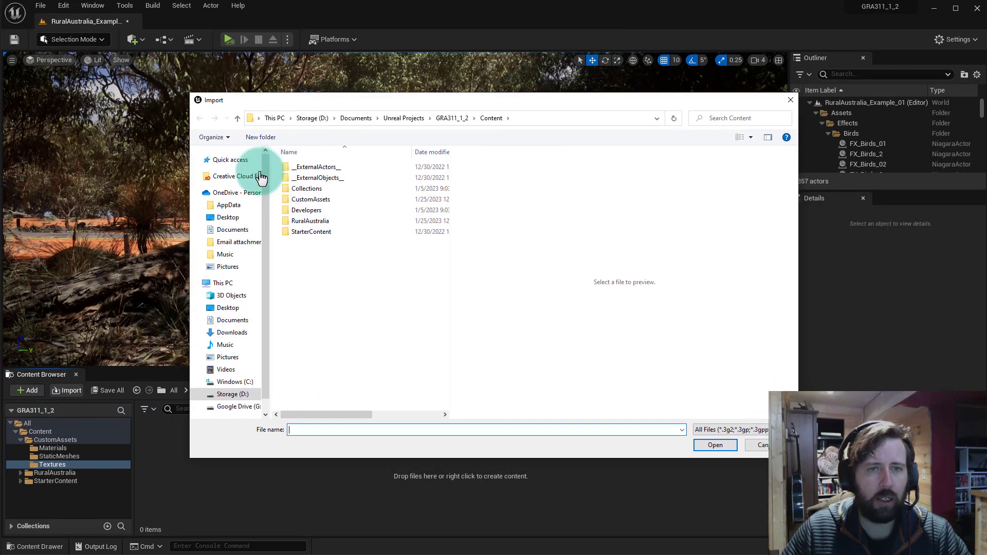
{"action": "left_click", "coordinate": [235, 219]}
{"action": "double_click", "coordinate": [307, 175]}
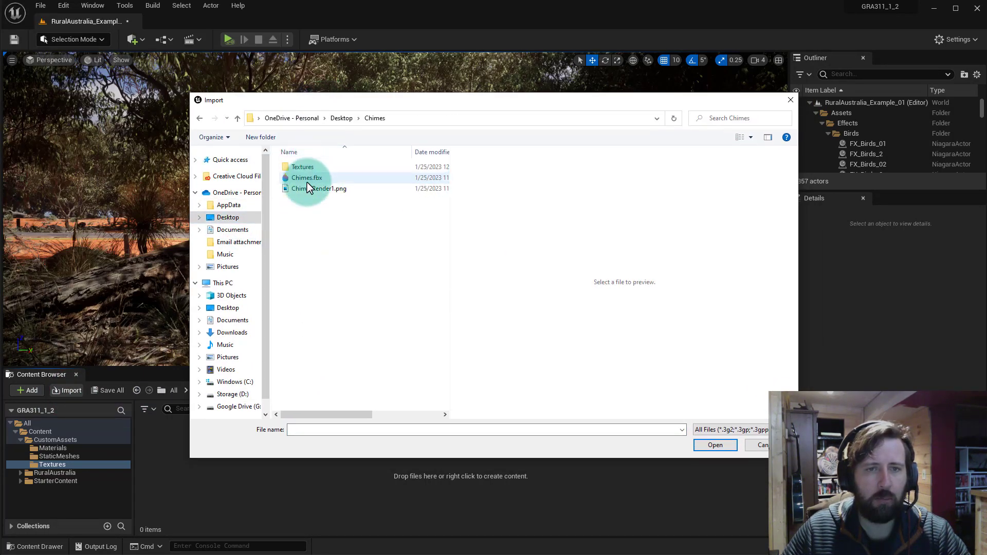
{"action": "left_click", "coordinate": [307, 168]}
{"action": "double_click", "coordinate": [307, 168]}
{"action": "left_click_drag", "start_coordinate": [335, 246], "coordinate": [300, 155]}
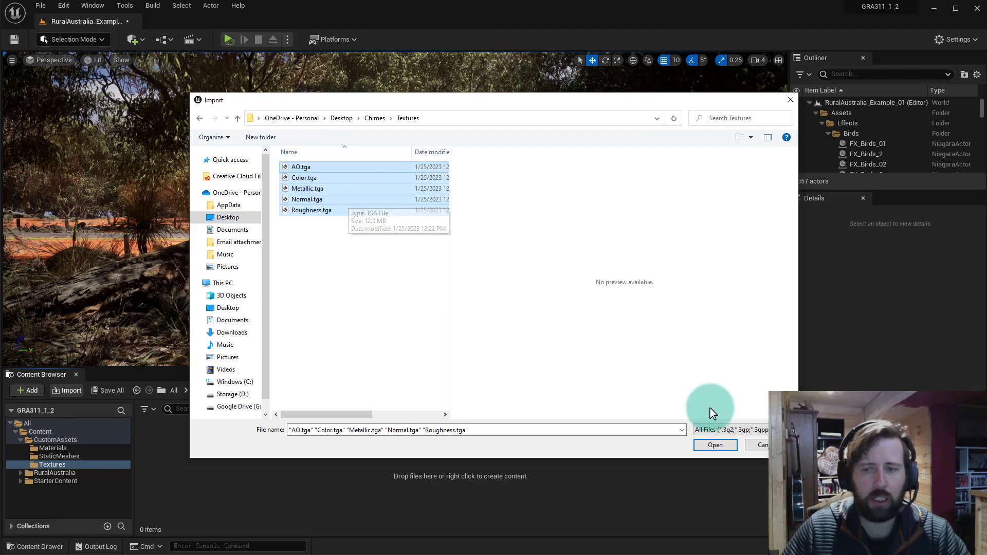
{"action": "left_click", "coordinate": [728, 446]}
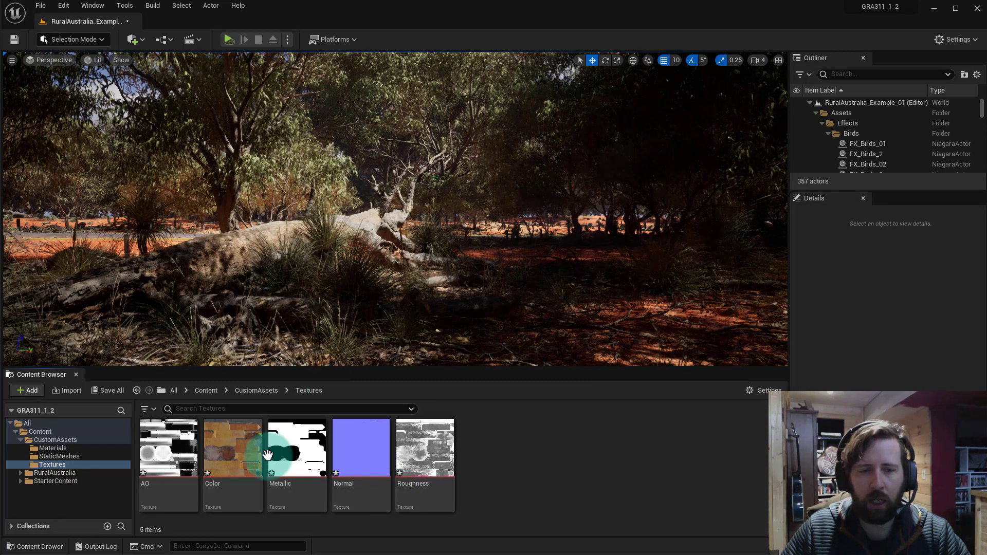
Step: Choose Chimes.fbx from the desktop's Chimes folder for import into StaticMeshes, and turn off Generate Missing Collision
{"action": "left_click", "coordinate": [59, 455]}
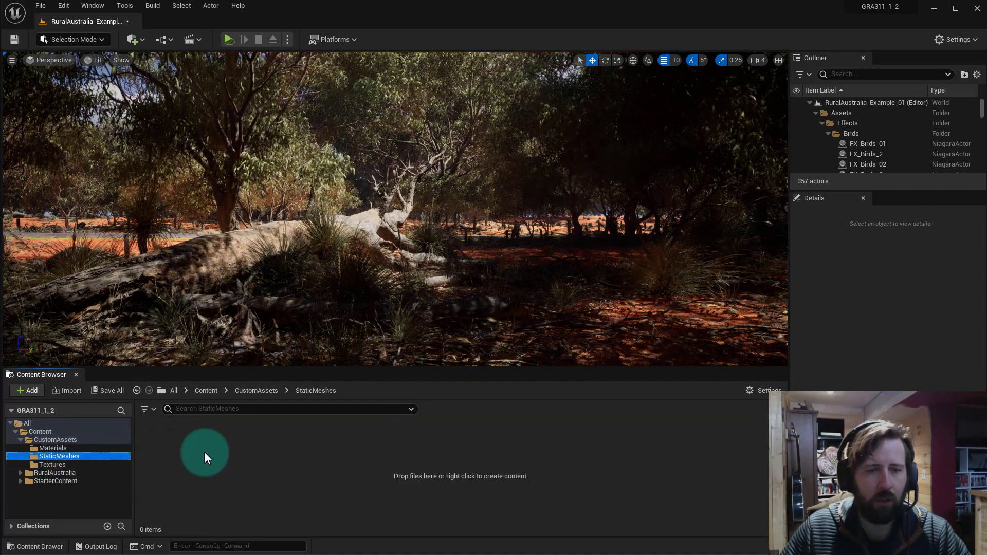
{"action": "left_click", "coordinate": [68, 390]}
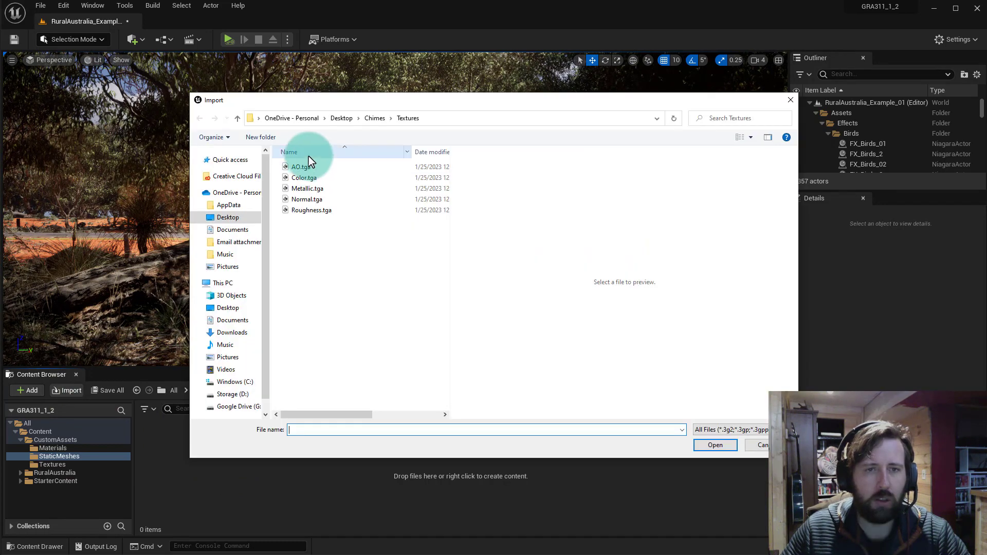
{"action": "left_click", "coordinate": [374, 118]}
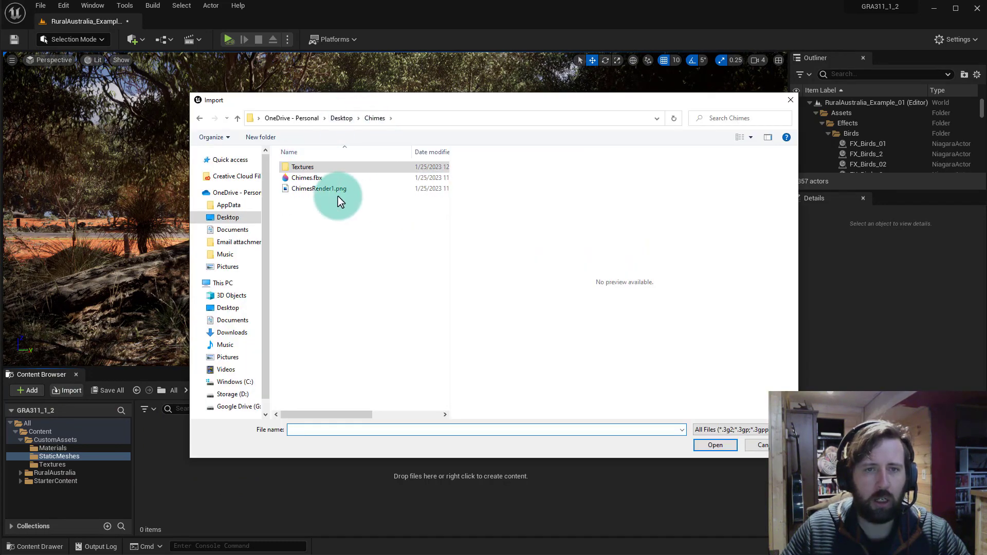
{"action": "left_click", "coordinate": [308, 178]}
{"action": "left_click", "coordinate": [719, 445]}
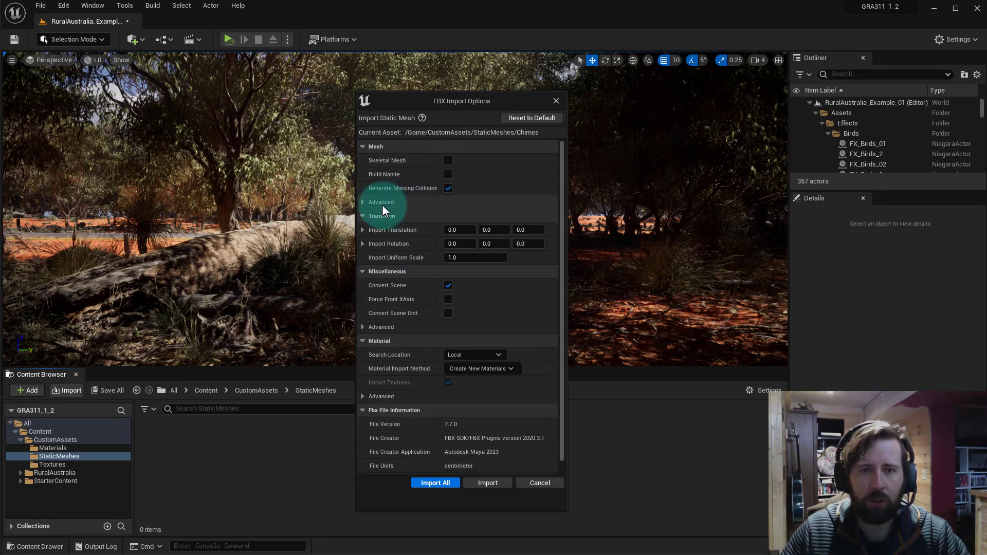
{"action": "left_click", "coordinate": [448, 187]}
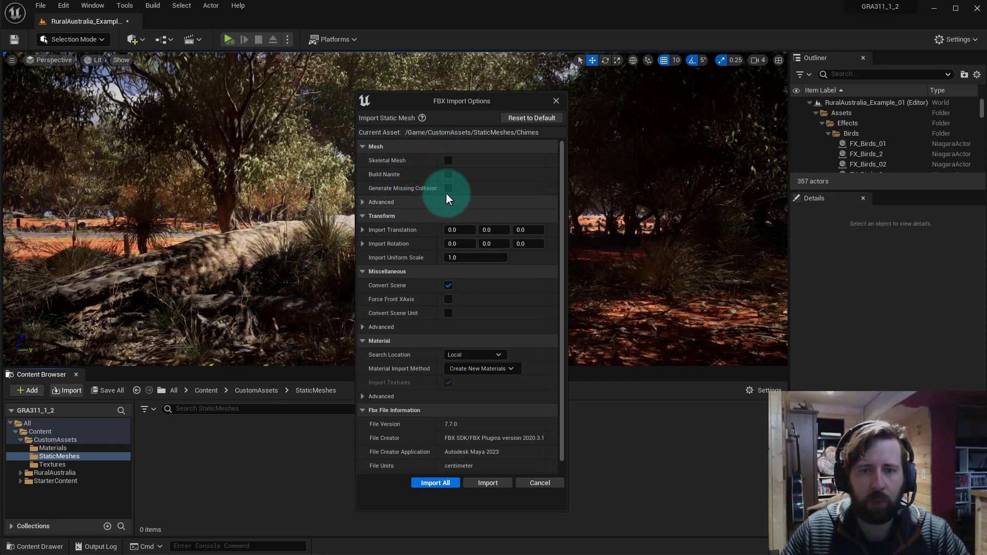
{"action": "left_click", "coordinate": [446, 285]}
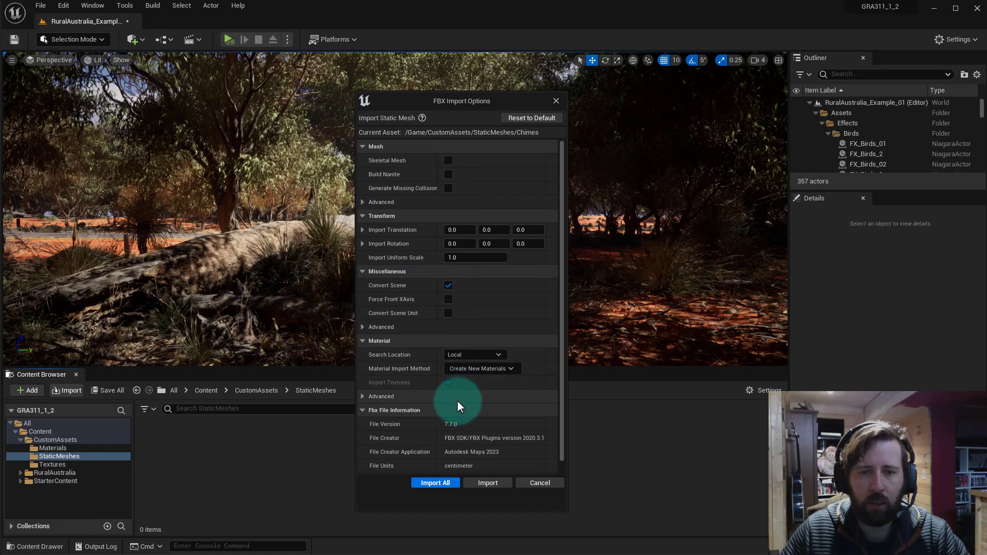
{"action": "scroll", "coordinate": [461, 451], "scroll_direction": "down", "scroll_amount": 1}
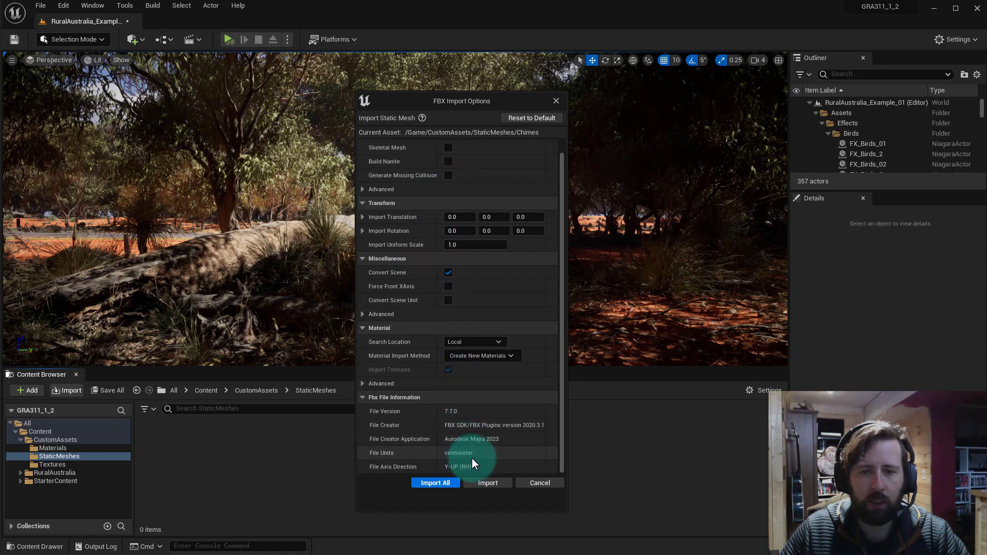
Step: Import all parts of the chimes FBX as separate static meshes, then clear and close the import message log
{"action": "left_click", "coordinate": [438, 484]}
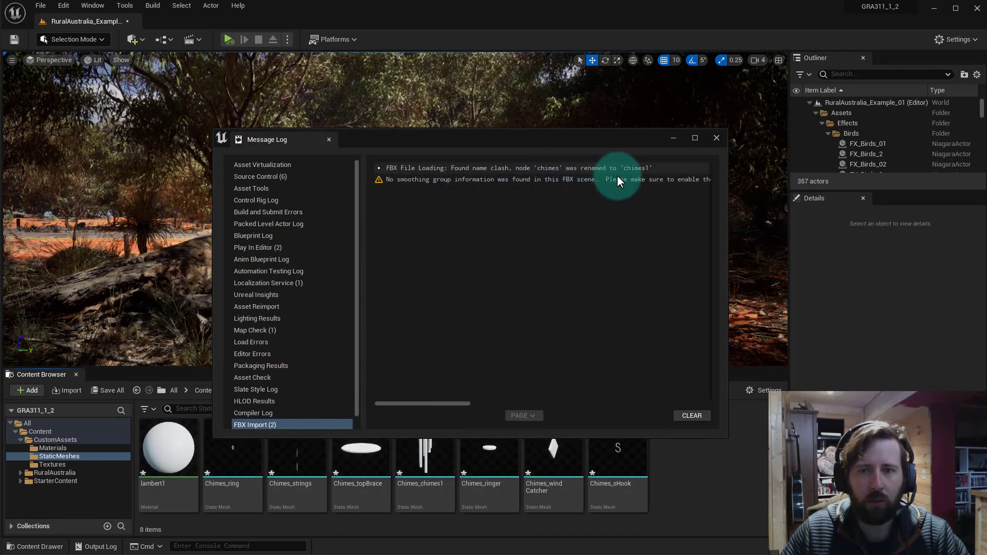
{"action": "left_click", "coordinate": [691, 416]}
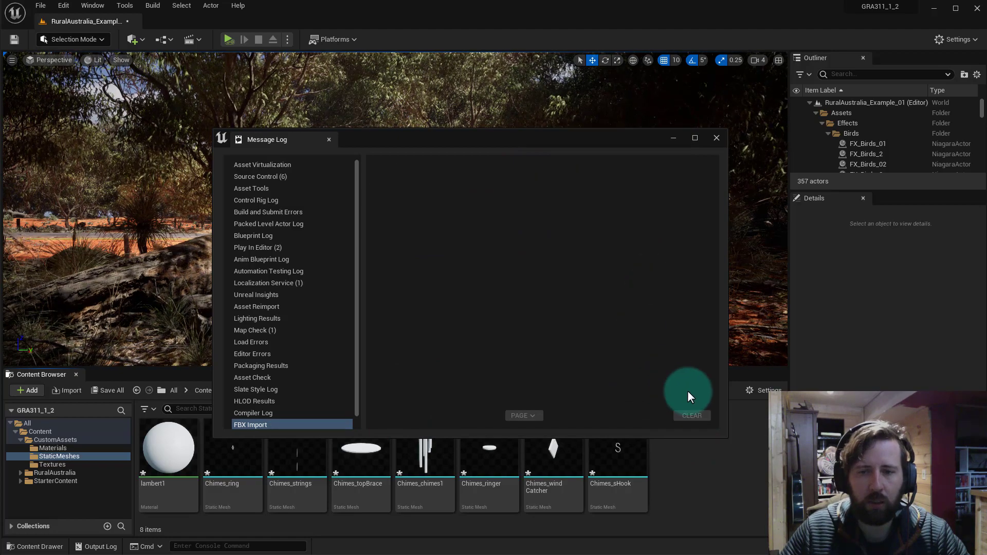
{"action": "left_click", "coordinate": [716, 137]}
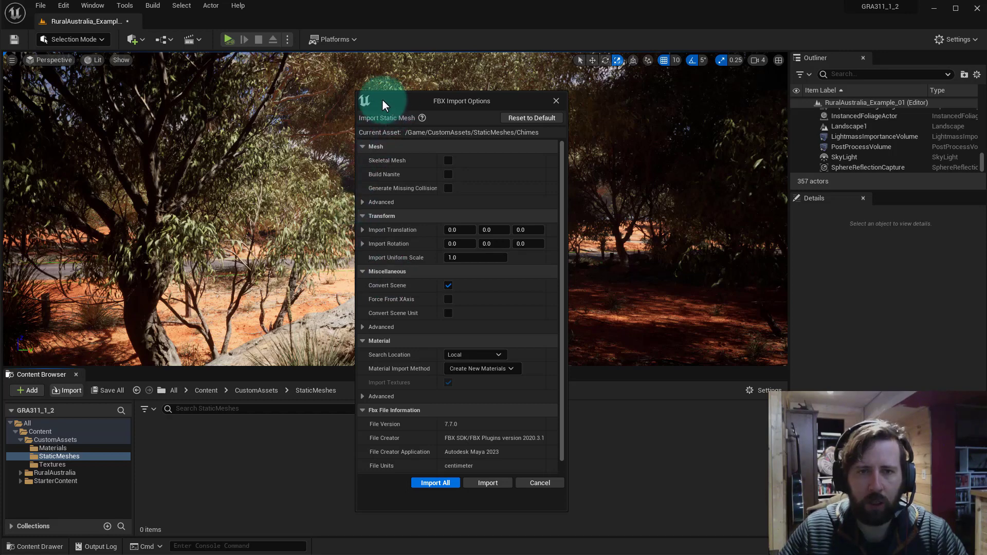
Step: Enable Combine Meshes in the advanced mesh options, import Chimes.fbx as a single static mesh, and close the message log
{"action": "left_click_drag", "start_coordinate": [382, 100], "coordinate": [378, 108]}
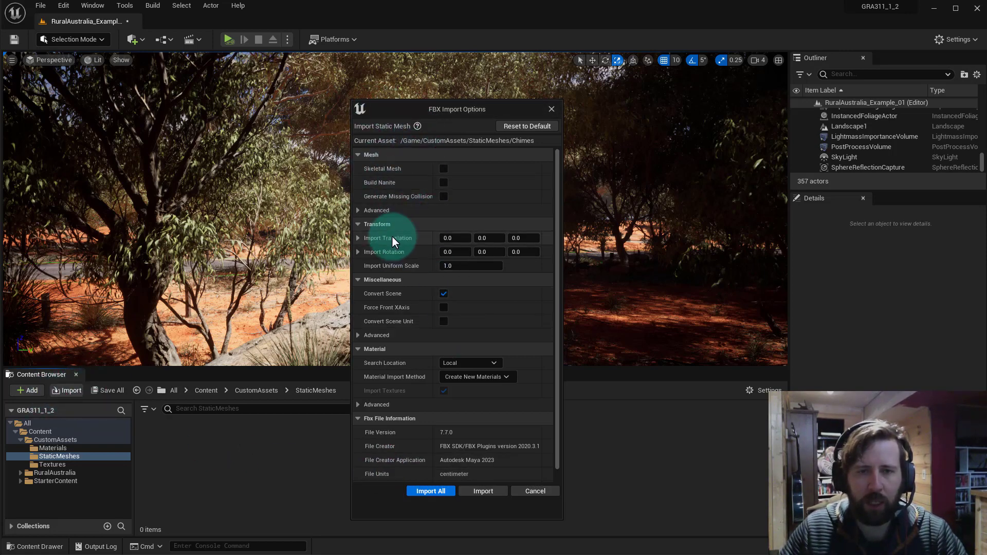
{"action": "left_click", "coordinate": [376, 210]}
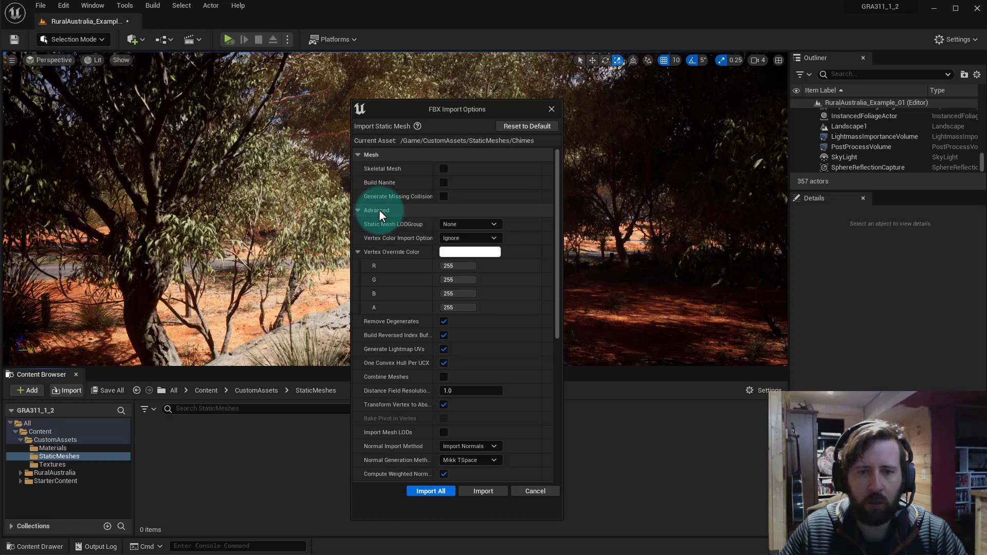
{"action": "left_click", "coordinate": [378, 209]}
{"action": "left_click", "coordinate": [364, 211]}
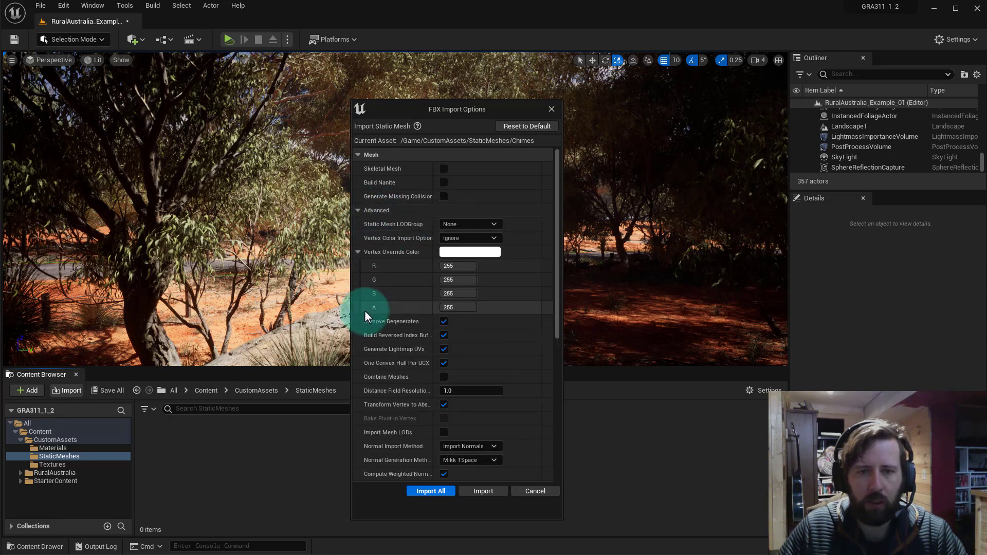
{"action": "left_click", "coordinate": [443, 376]}
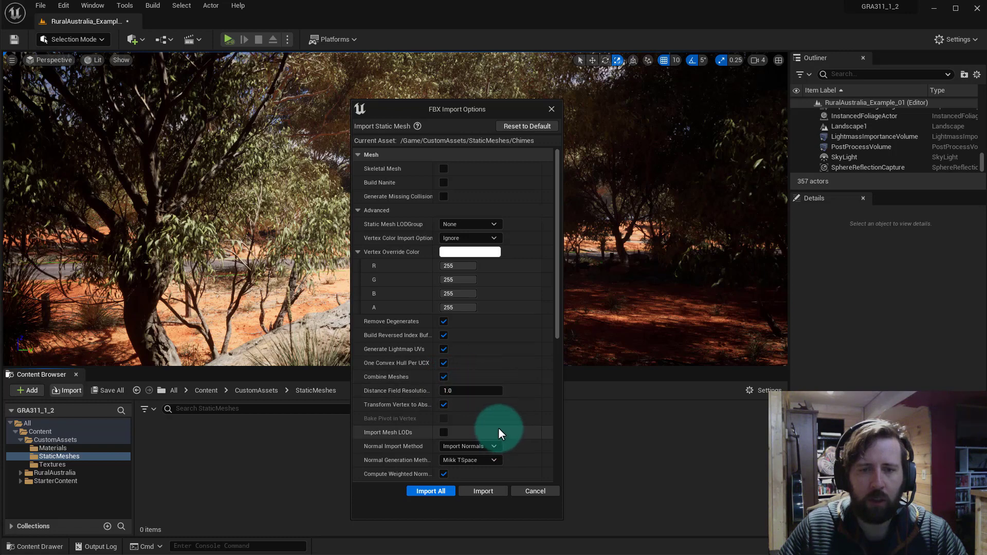
{"action": "scroll", "coordinate": [498, 429], "scroll_direction": "down", "scroll_amount": 3}
{"action": "scroll", "coordinate": [514, 417], "scroll_direction": "down", "scroll_amount": 3}
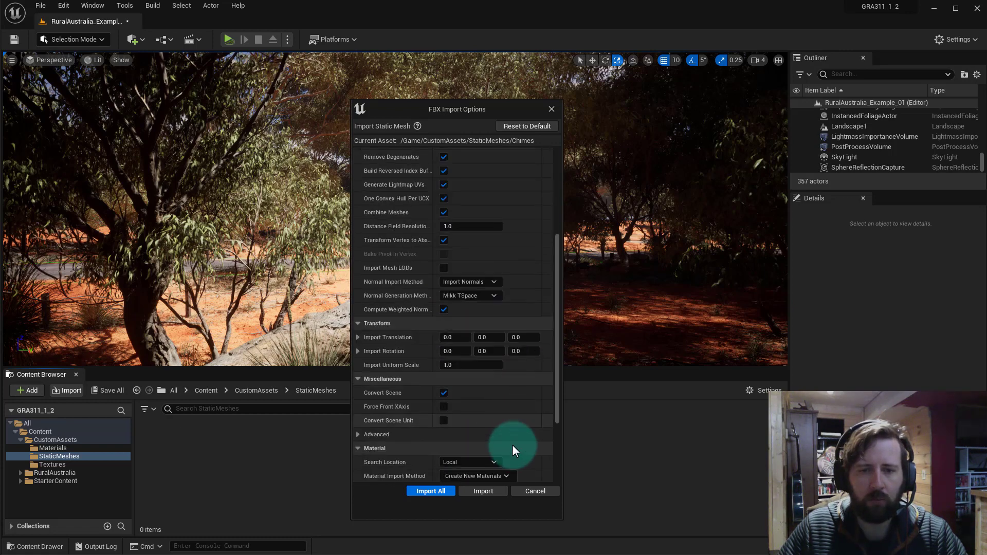
{"action": "left_click", "coordinate": [482, 491]}
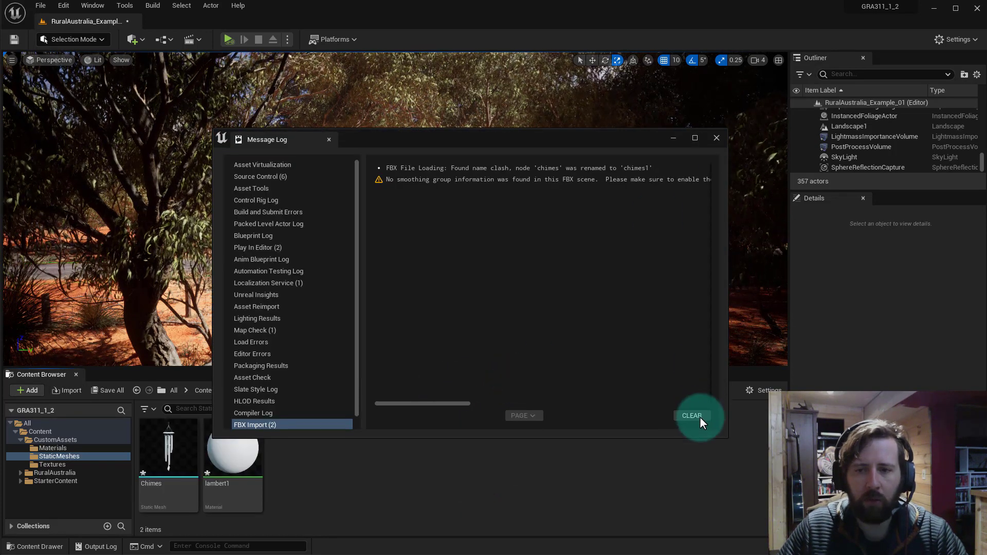
{"action": "left_click", "coordinate": [716, 137]}
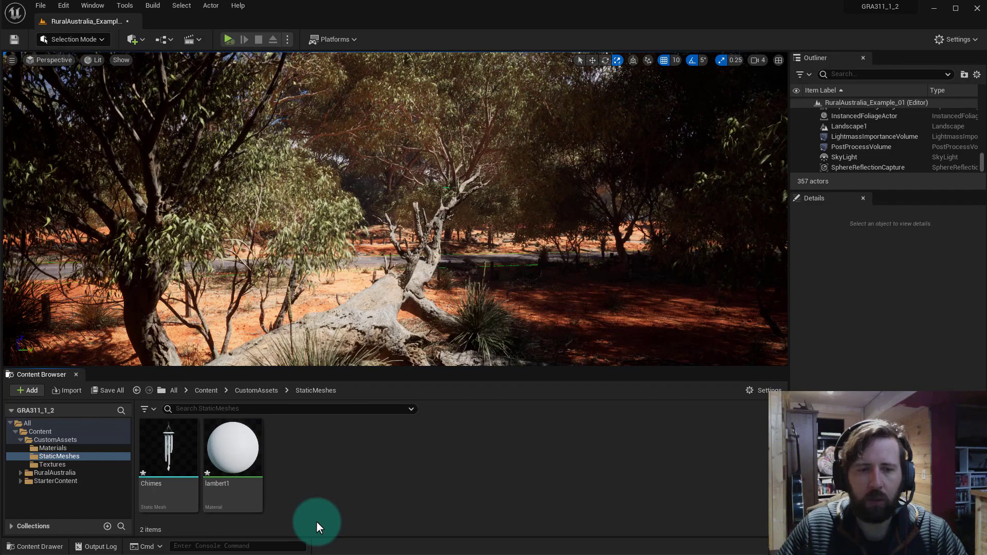
Step: Force delete the lambert1 material from the StaticMeshes folder
{"action": "left_click", "coordinate": [233, 450]}
{"action": "key", "text": "Delete"}
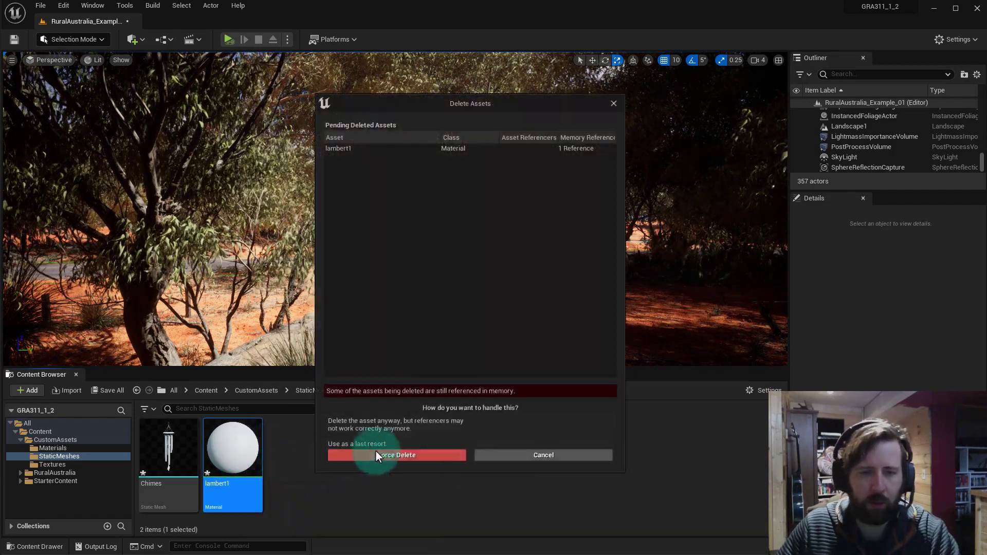
{"action": "left_click", "coordinate": [397, 455]}
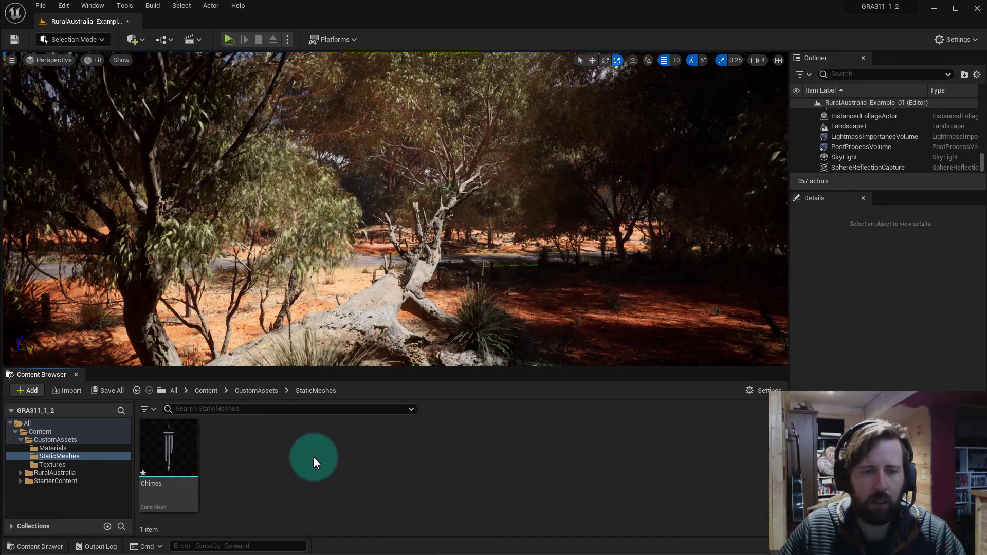
Step: Place the Chimes static mesh in the level on top of the fallen tree trunk
{"action": "left_click", "coordinate": [181, 462]}
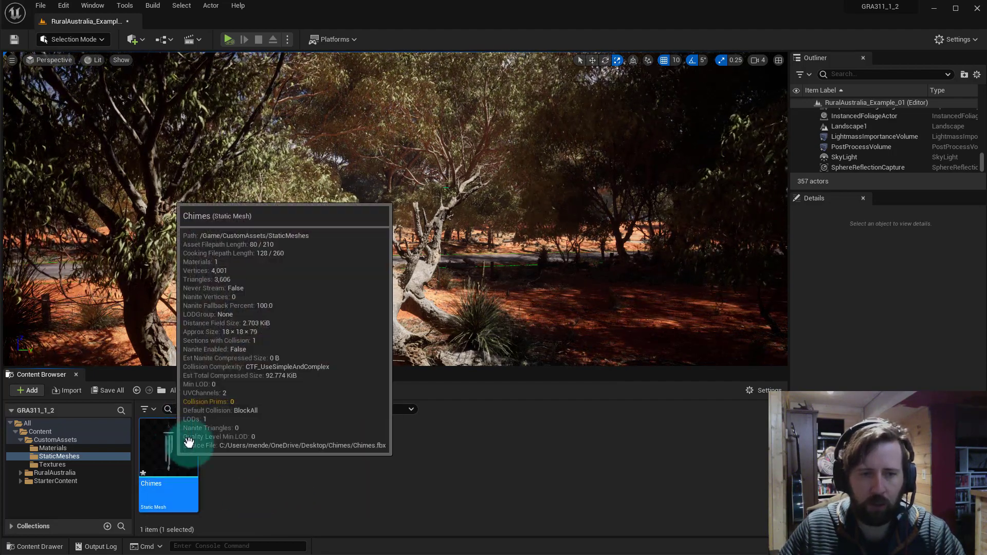
{"action": "left_click_drag", "start_coordinate": [187, 442], "coordinate": [375, 287]}
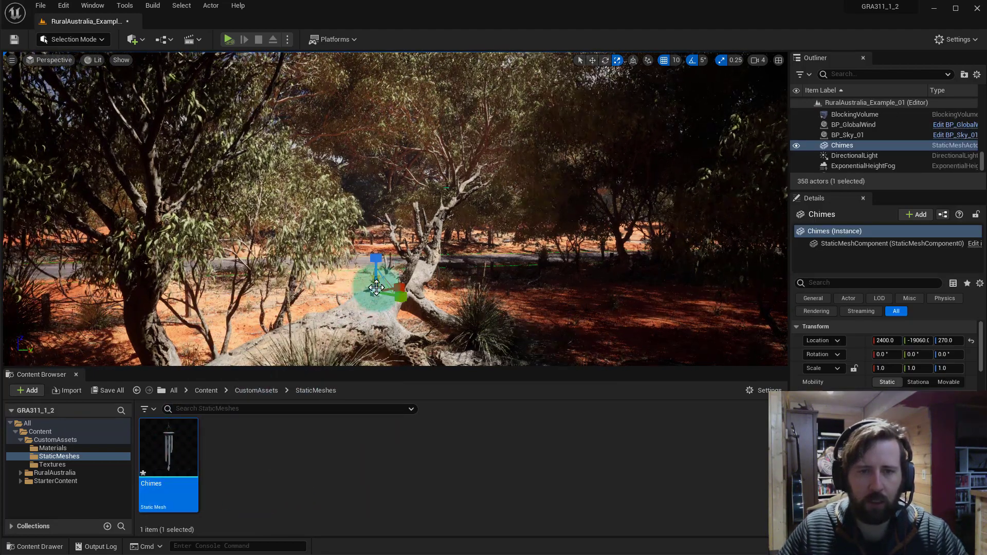
{"action": "key", "text": "f"}
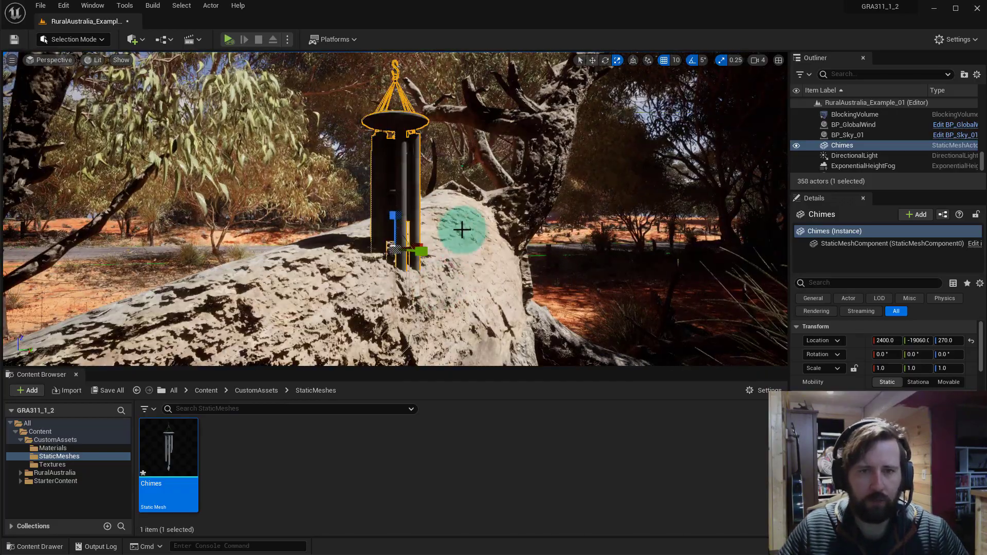
Step: Raise the Chimes and move it along the fallen tree to about X 2710, Y -19260, Z 310
{"action": "key", "text": "w"}
{"action": "left_click_drag", "start_coordinate": [398, 207], "coordinate": [395, 95]}
{"action": "key", "text": "s"}
{"action": "right_click_drag", "start_coordinate": [522, 144], "coordinate": [471, 222]}
{"action": "key", "text": "e"}
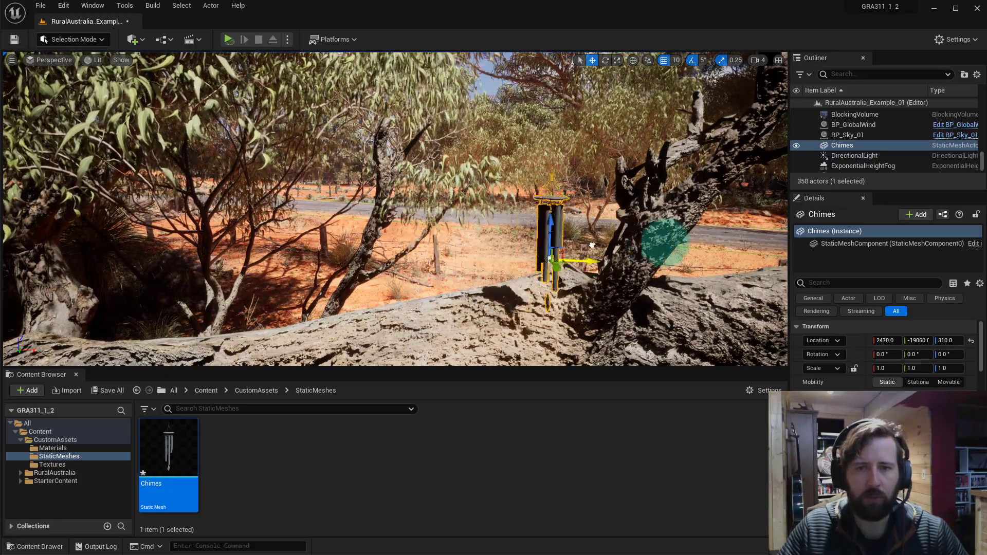
{"action": "right_click_drag", "start_coordinate": [779, 251], "coordinate": [843, 252]}
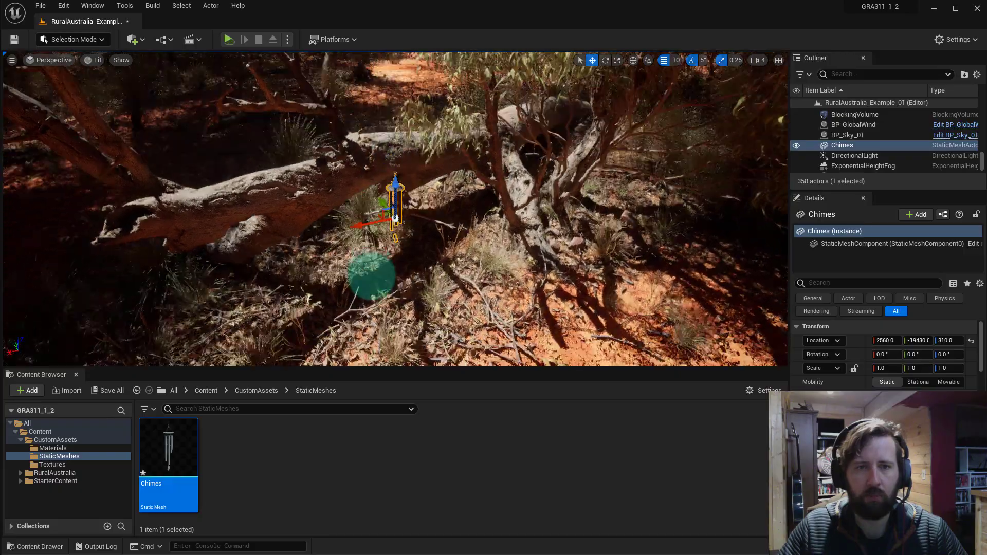
{"action": "left_click_drag", "start_coordinate": [371, 277], "coordinate": [372, 299], "text": "alt"}
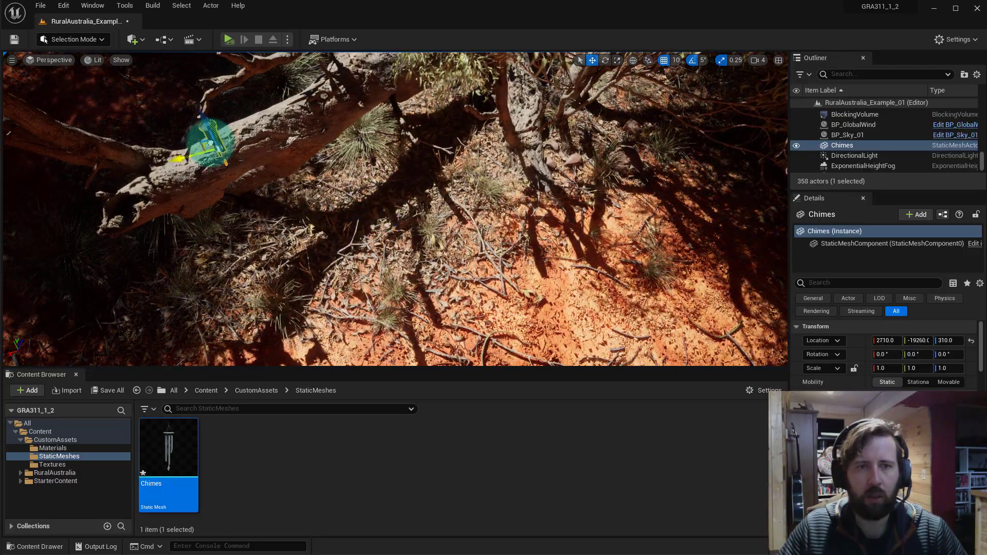
Step: Scale the Chimes uniformly to 1.5 and hang it from the tree branch at about X 2700, Y -19330, Z 336
{"action": "left_click_drag", "start_coordinate": [262, 137], "coordinate": [368, 67], "text": "alt"}
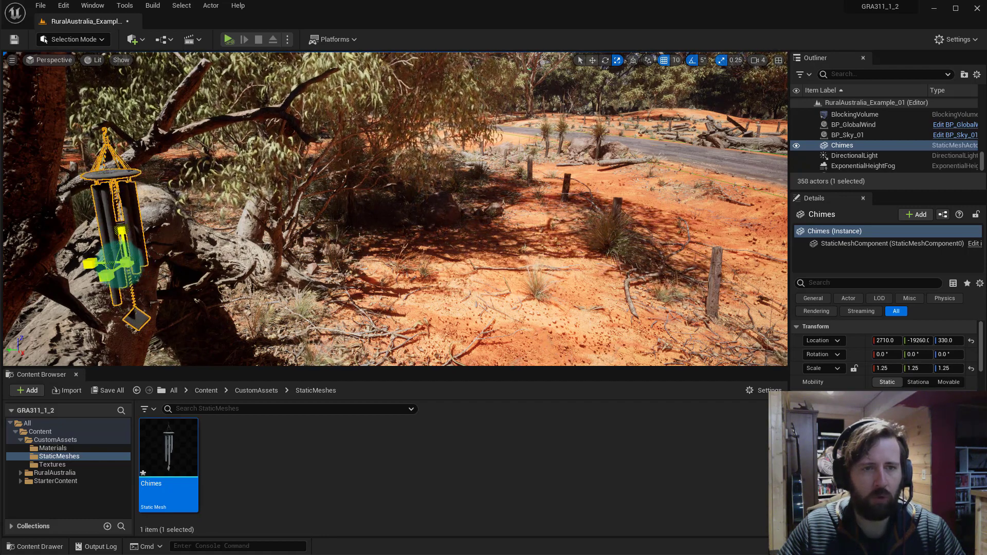
{"action": "key", "text": "w"}
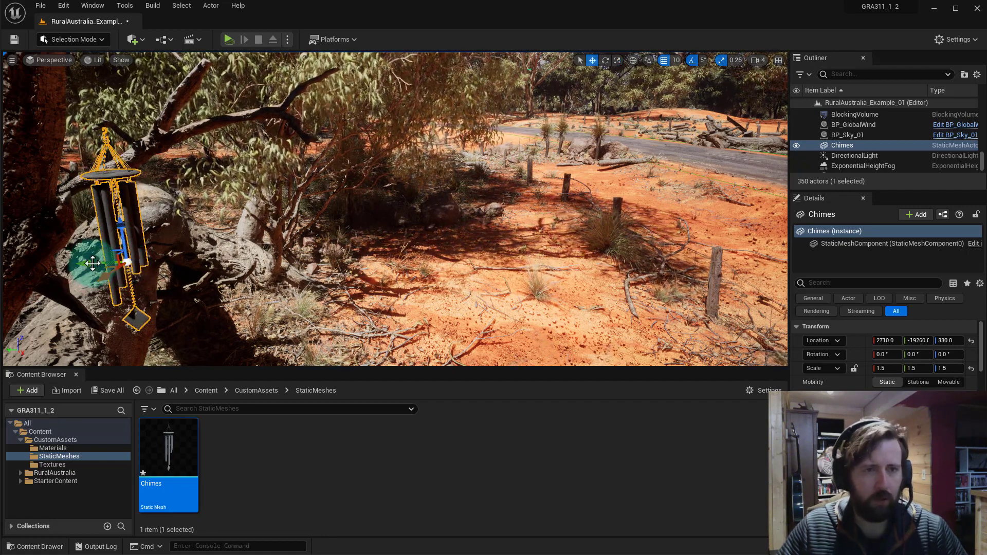
{"action": "mouse_move", "coordinate": [173, 271]}
{"action": "right_mouse_down"}
{"action": "mouse_move", "coordinate": [149, 282]}
{"action": "mouse_move", "coordinate": [162, 254]}
{"action": "right_mouse_up"}
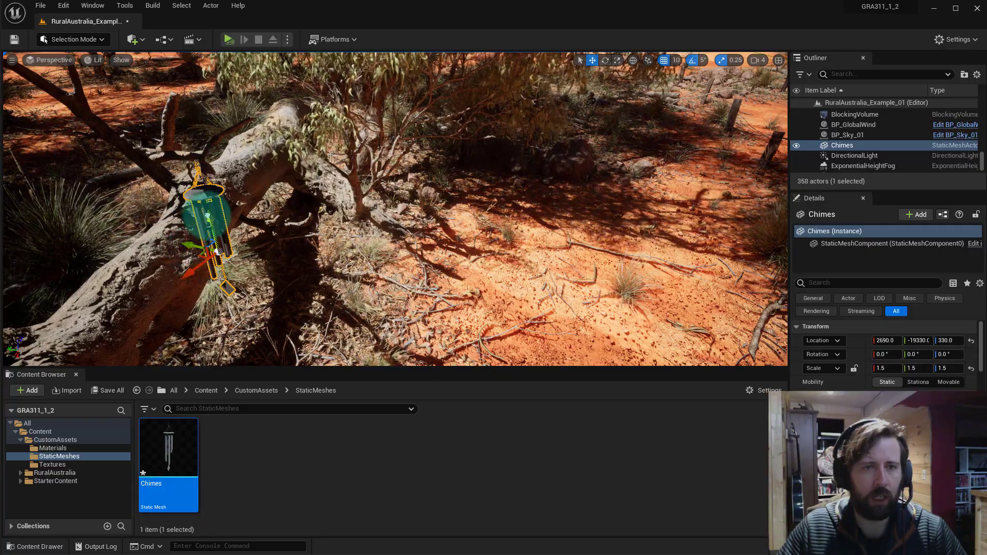
{"action": "right_click_drag", "start_coordinate": [207, 214], "coordinate": [371, 203]}
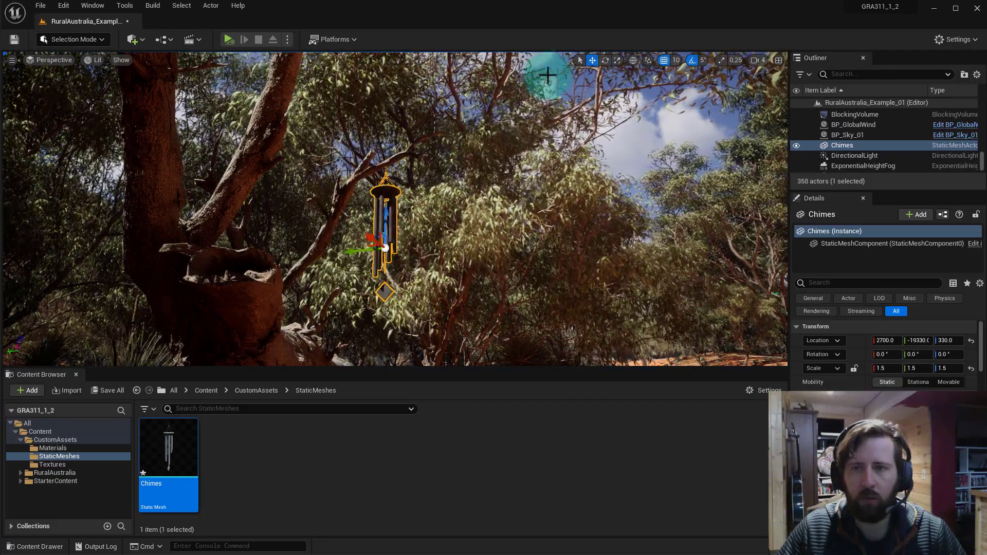
{"action": "left_click_drag", "start_coordinate": [380, 210], "coordinate": [392, 188]}
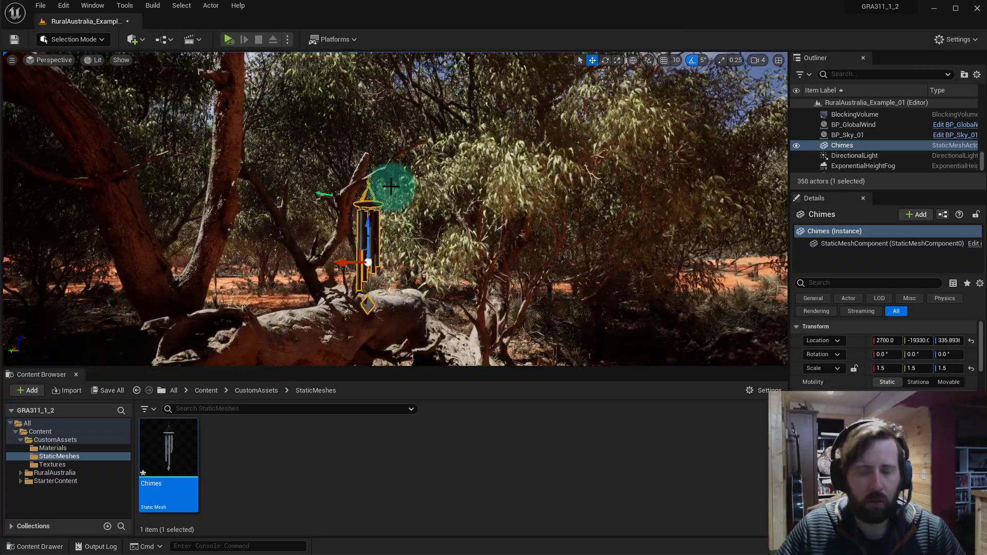
{"action": "key", "text": "f"}
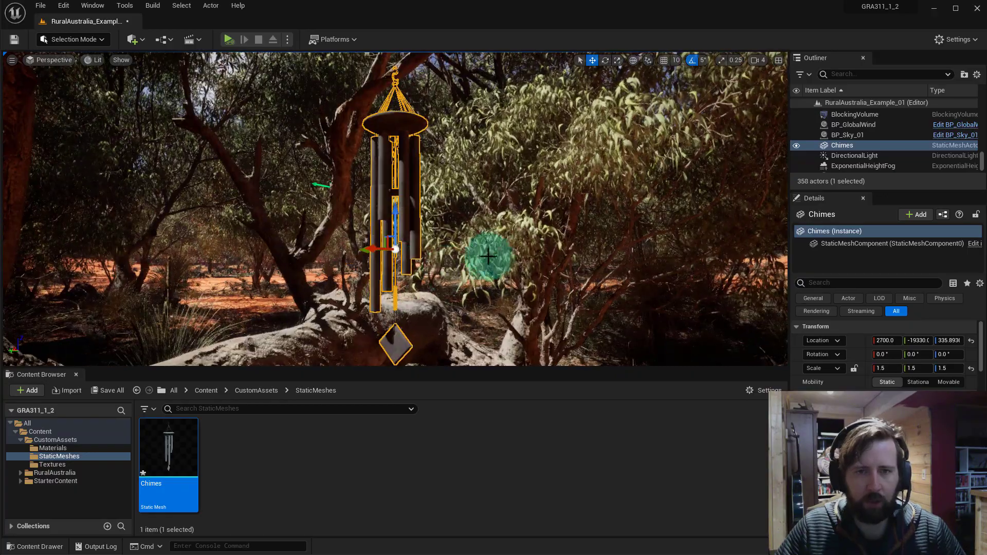
{"action": "mouse_move", "coordinate": [449, 248]}
{"action": "left_mouse_down", "text": "alt"}
{"action": "mouse_move", "coordinate": [459, 254]}
{"action": "mouse_move", "coordinate": [451, 264]}
{"action": "left_mouse_up", "text": "alt"}
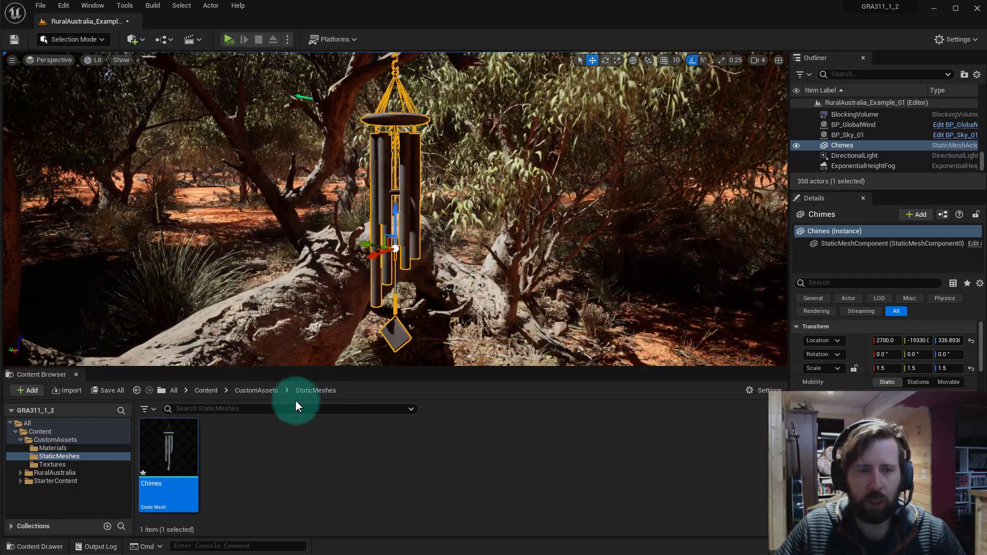
Step: Create a new material named m_chimes in the CustomAssets Materials folder
{"action": "left_click", "coordinate": [224, 483]}
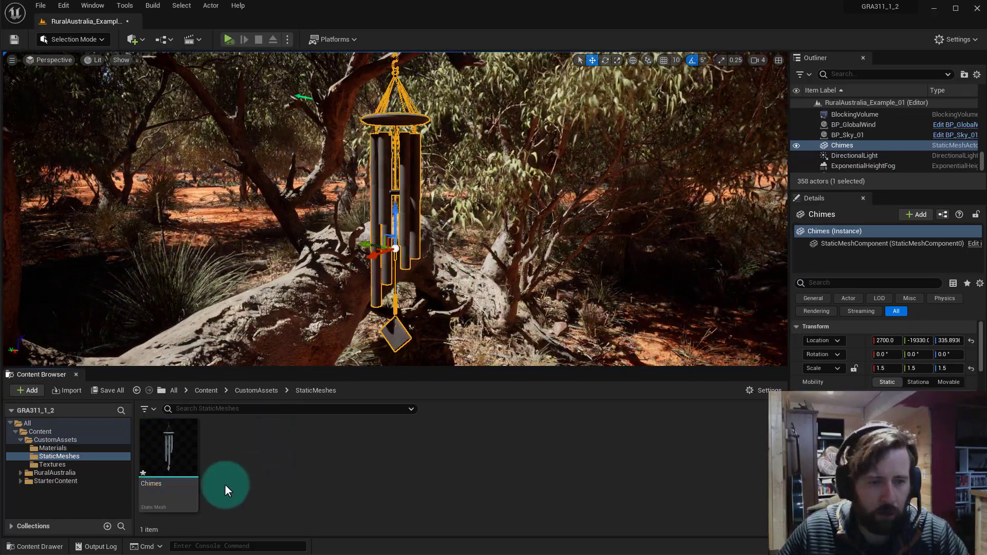
{"action": "left_click", "coordinate": [57, 446]}
{"action": "right_click", "coordinate": [313, 465]}
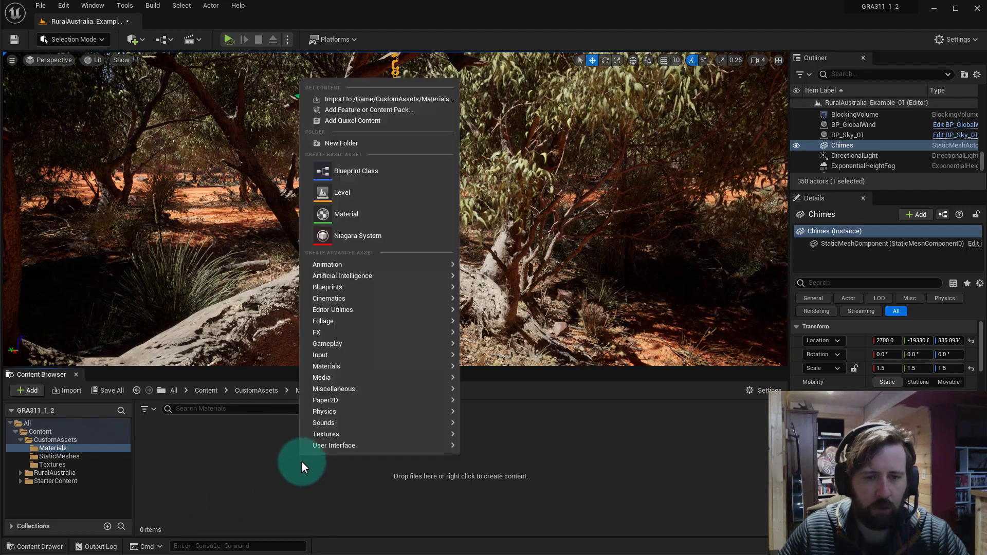
{"action": "left_click", "coordinate": [347, 212]}
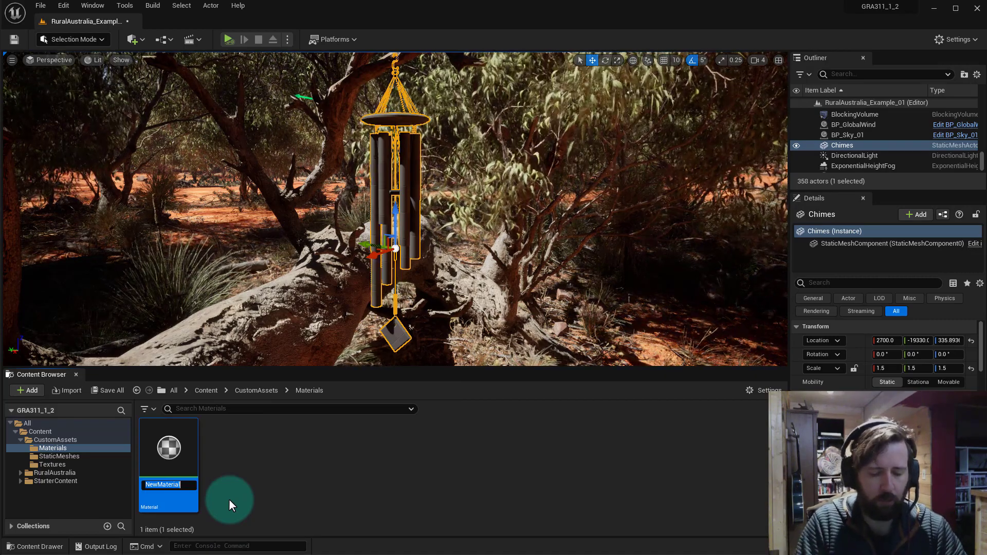
{"action": "type", "text": "m_"}
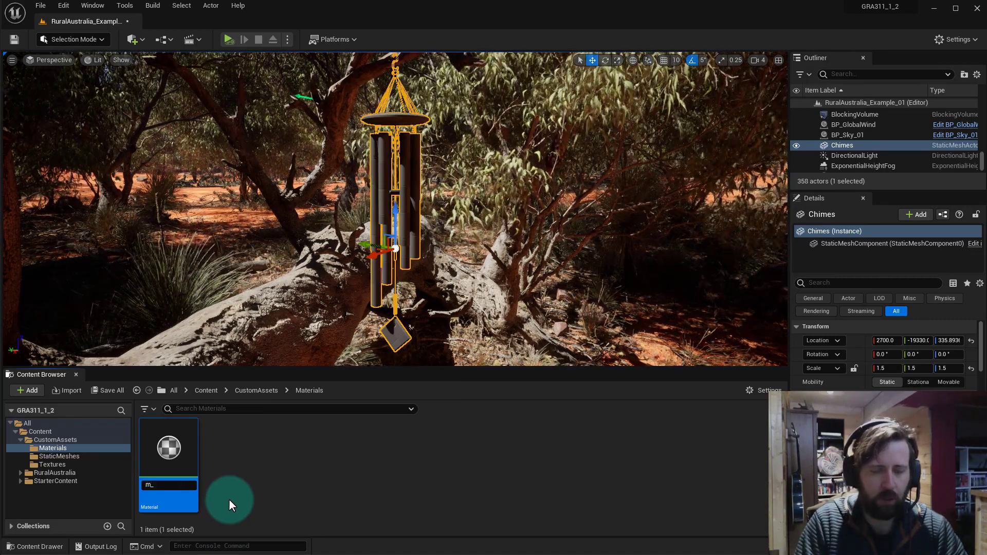
{"action": "type", "text": "chimes"}
{"action": "key", "text": "Return"}
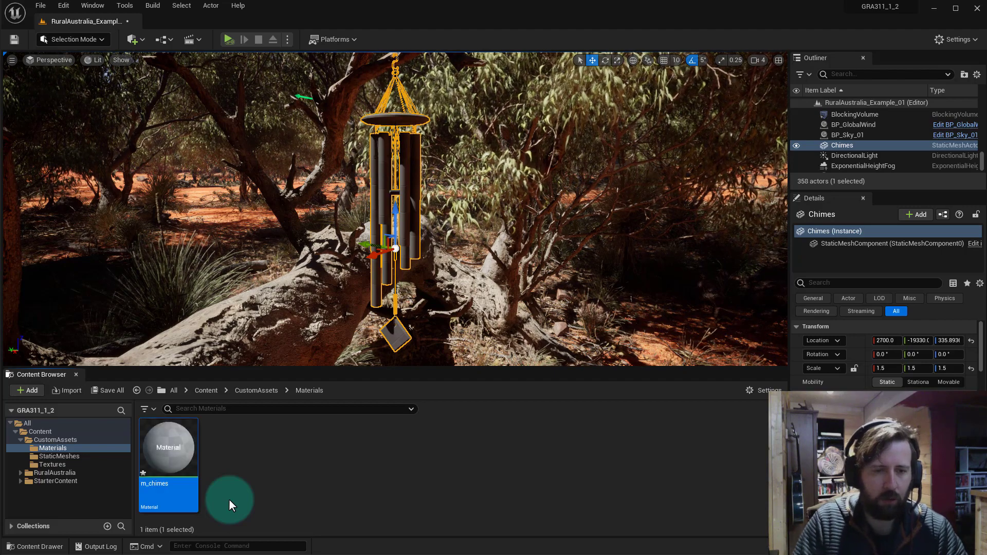
Step: Open the m_chimes material and add the AO, Color, Metallic, Normal and Roughness textures to its graph
{"action": "double_click", "coordinate": [199, 446]}
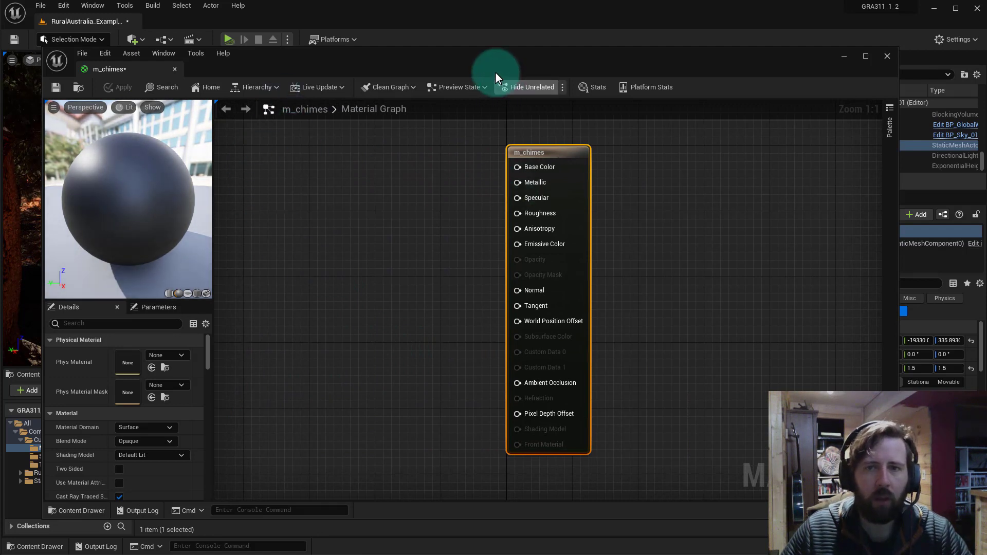
{"action": "left_click_drag", "start_coordinate": [246, 64], "coordinate": [436, 76]}
{"action": "left_click", "coordinate": [53, 464]}
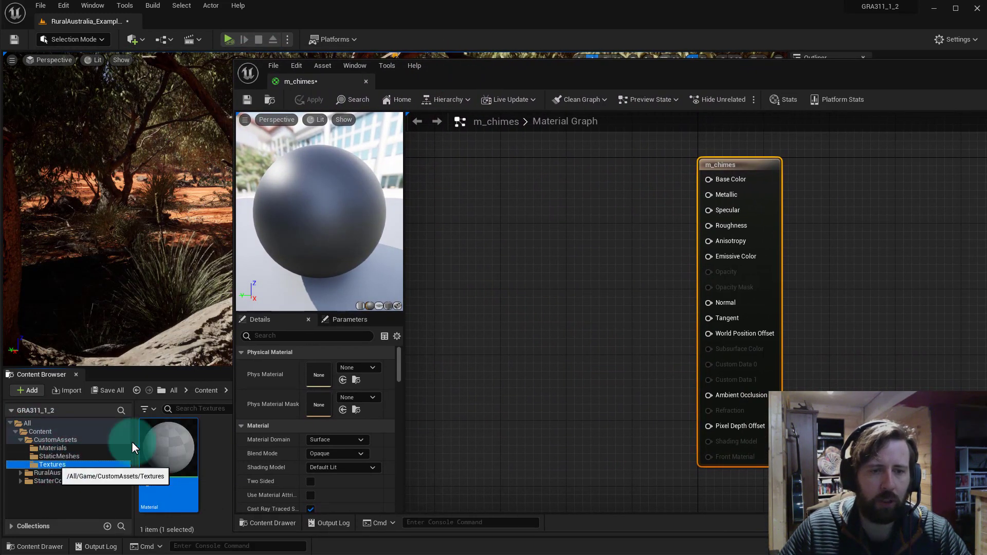
{"action": "left_click_drag", "start_coordinate": [451, 68], "coordinate": [723, 61]}
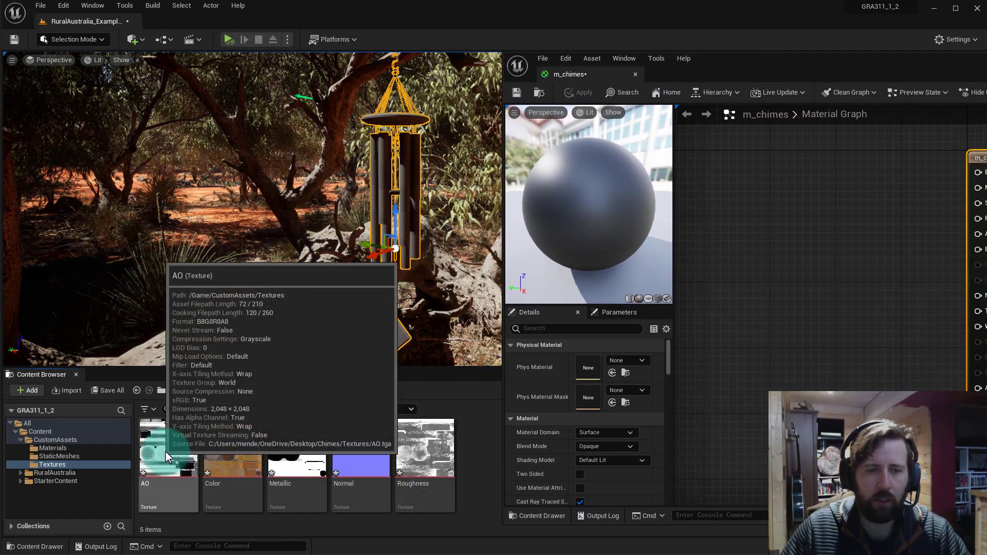
{"action": "left_click_drag", "start_coordinate": [158, 470], "coordinate": [782, 289]}
{"action": "left_click", "coordinate": [438, 488], "text": "shift"}
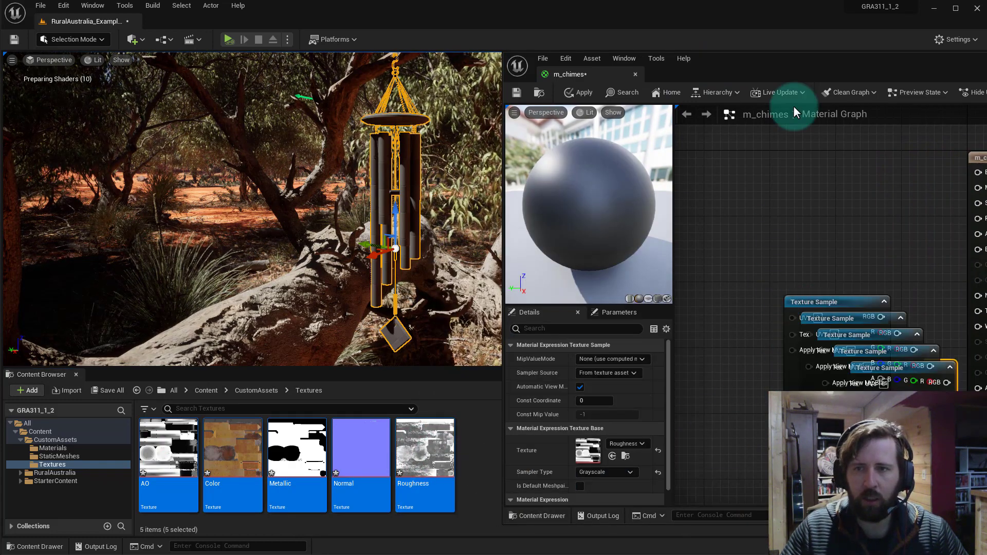
Step: Spread the five stacked Texture Sample nodes apart around the m_chimes result node and check the AO and Color nodes
{"action": "left_click_drag", "start_coordinate": [742, 64], "coordinate": [360, 47]}
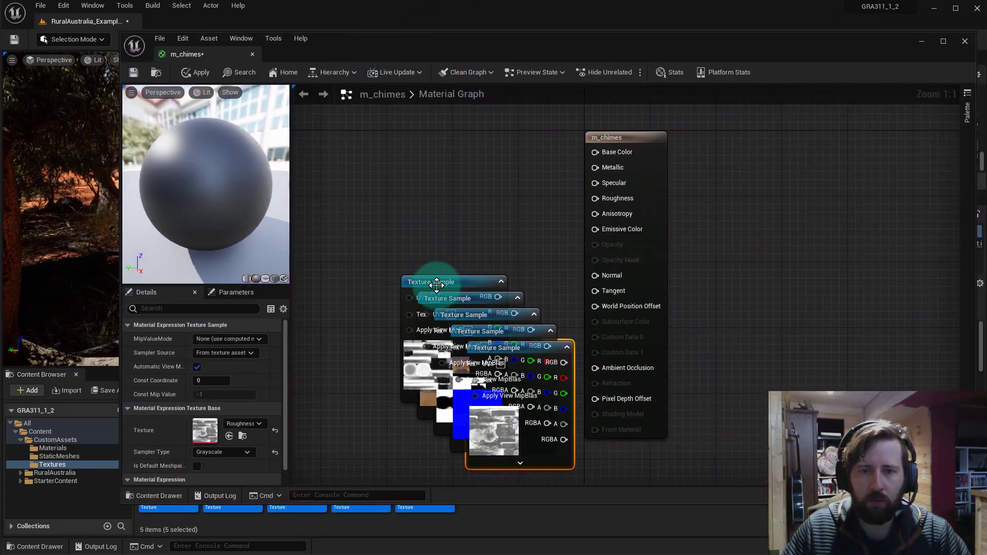
{"action": "left_click_drag", "start_coordinate": [437, 284], "coordinate": [374, 155]}
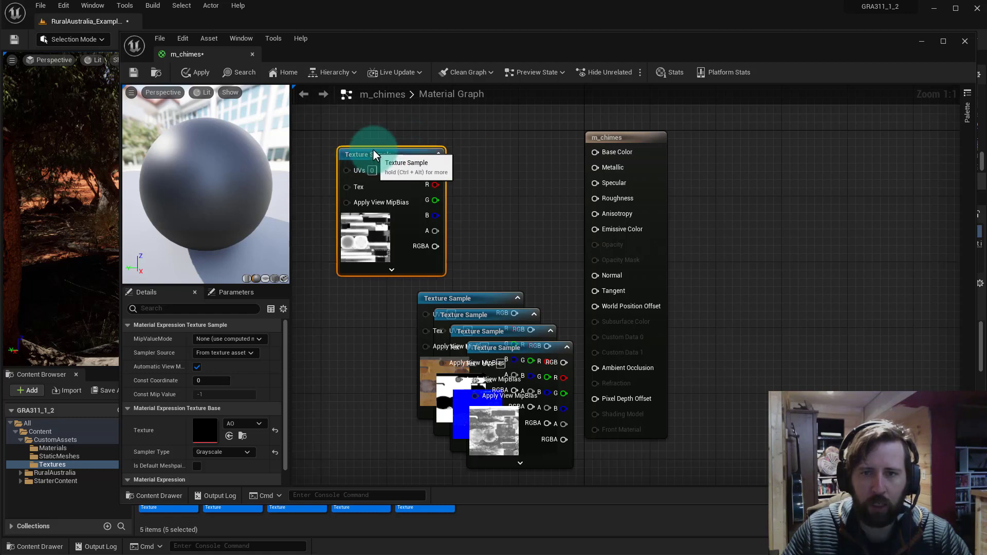
{"action": "left_click_drag", "start_coordinate": [441, 297], "coordinate": [328, 294]}
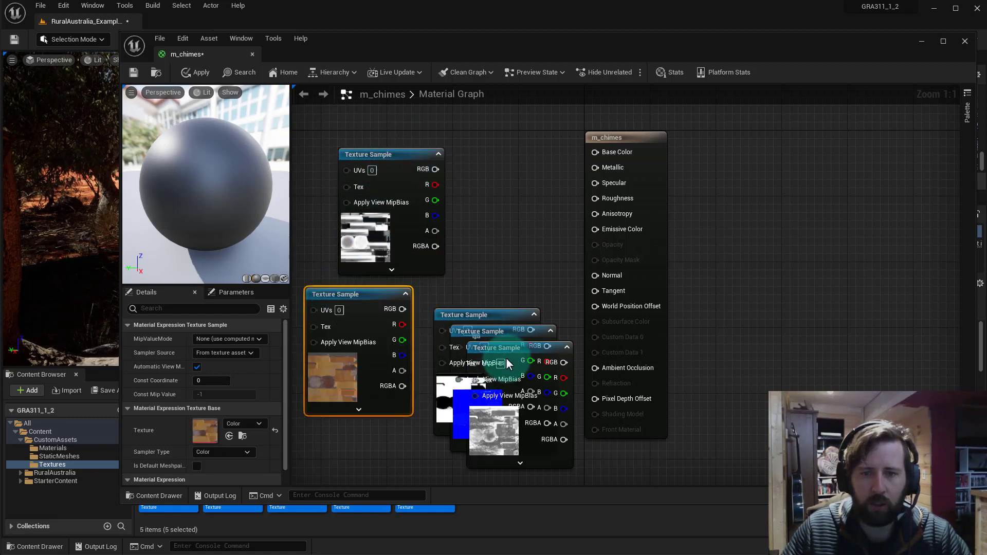
{"action": "left_click_drag", "start_coordinate": [516, 348], "coordinate": [511, 123]}
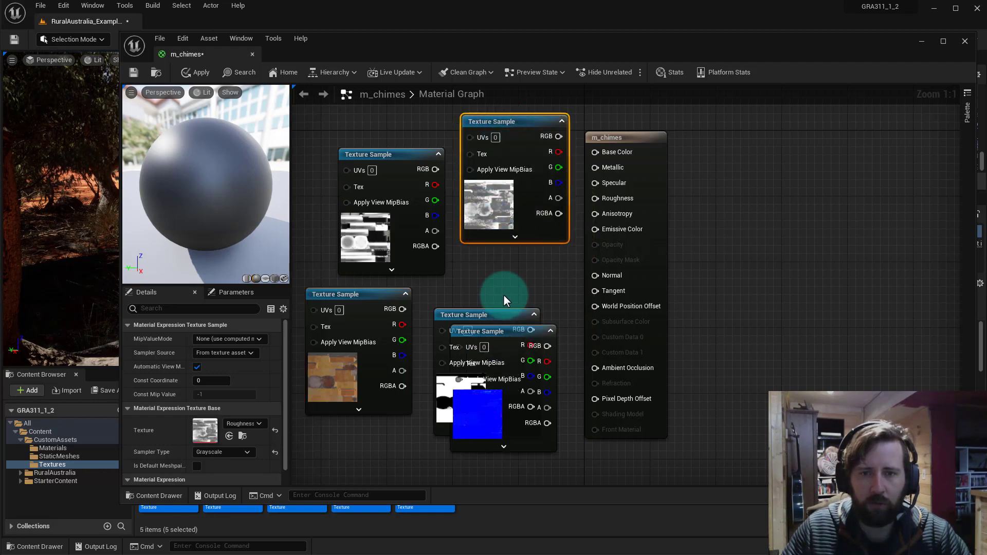
{"action": "left_click_drag", "start_coordinate": [485, 335], "coordinate": [767, 265]}
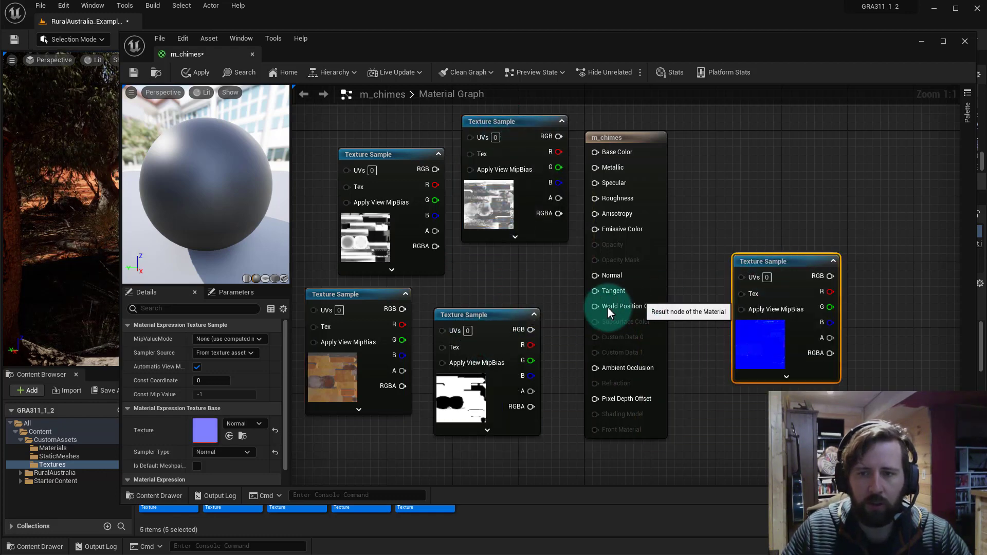
{"action": "left_click_drag", "start_coordinate": [471, 315], "coordinate": [498, 262]}
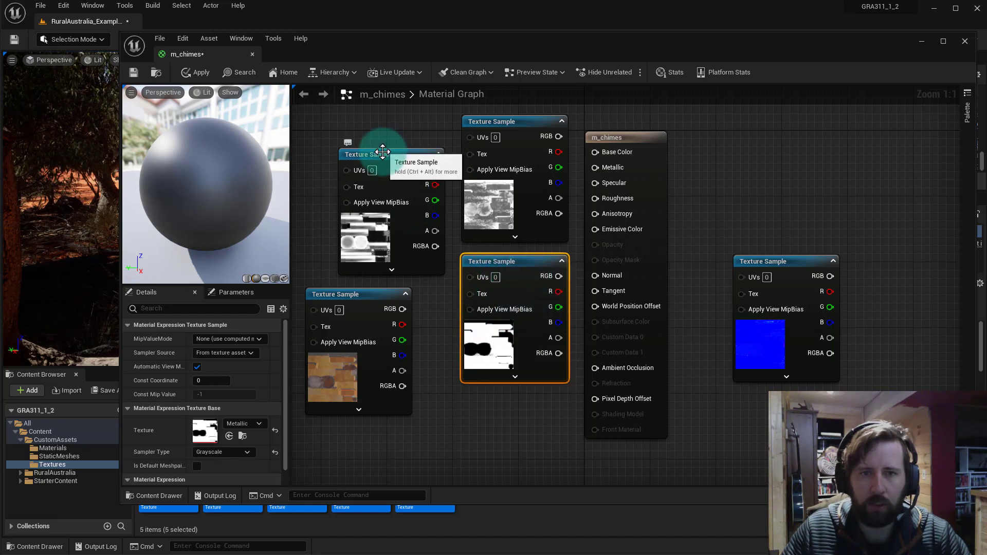
{"action": "left_click_drag", "start_coordinate": [381, 154], "coordinate": [381, 146]}
{"action": "left_click", "coordinate": [365, 236]}
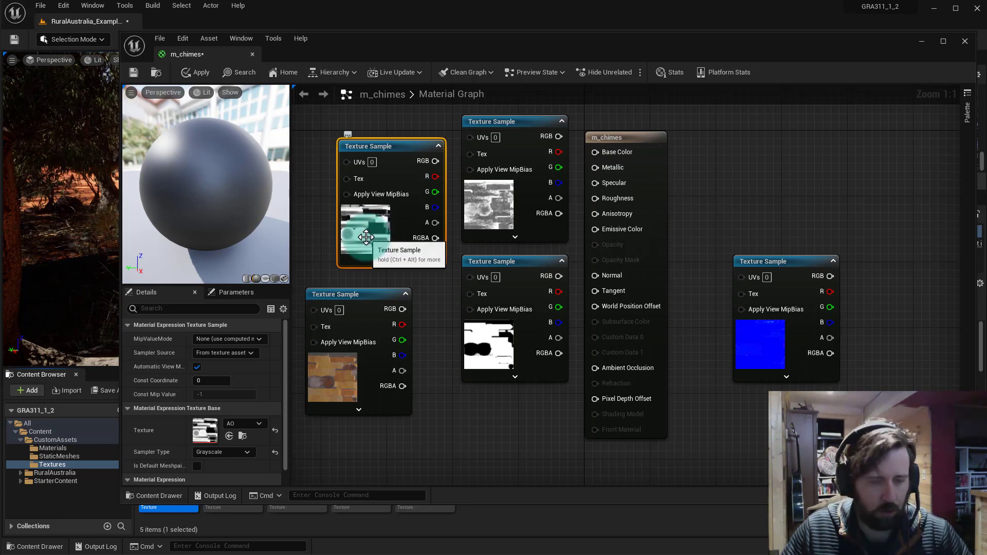
{"action": "key", "text": "ctrl+alt"}
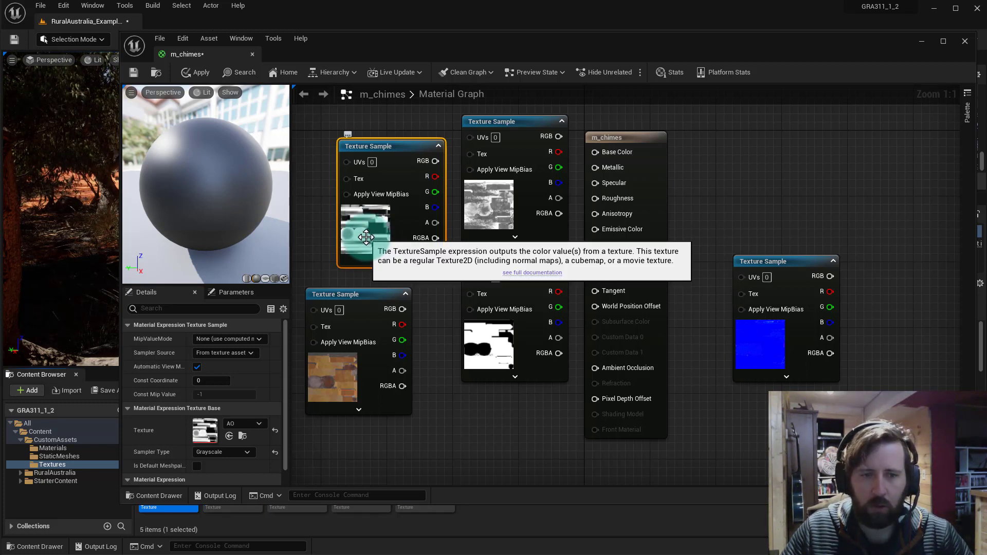
{"action": "left_click", "coordinate": [361, 318]}
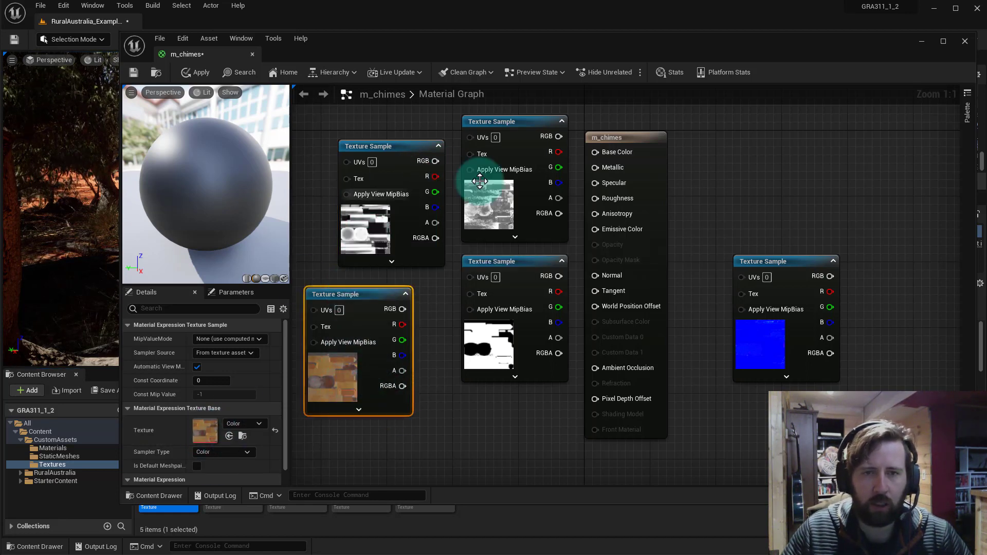
Step: Rearrange the texture nodes with Color above, Roughness and Metallic side by side beneath it, and AO lowest
{"action": "scroll", "coordinate": [534, 332], "scroll_direction": "down", "scroll_amount": 3}
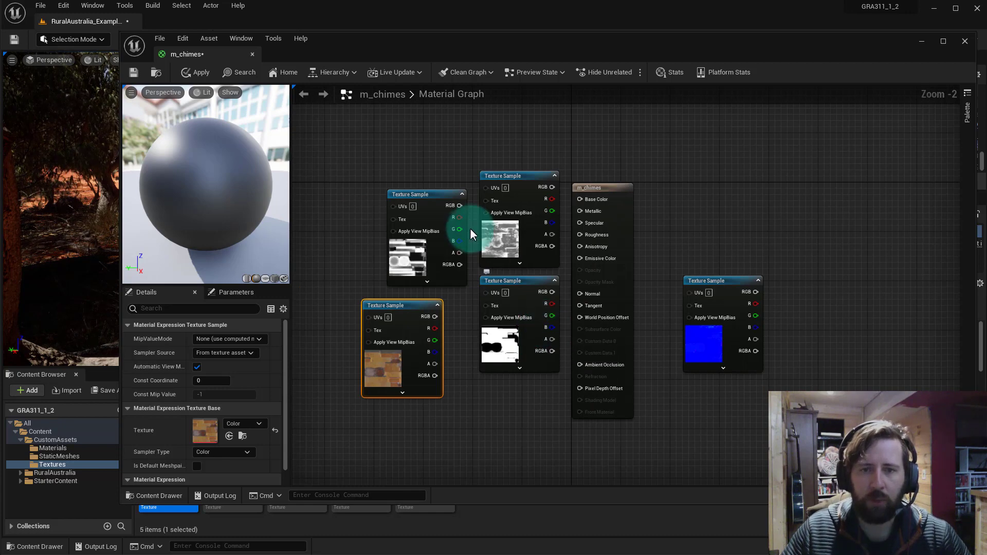
{"action": "scroll", "coordinate": [492, 307], "scroll_direction": "down", "scroll_amount": 2}
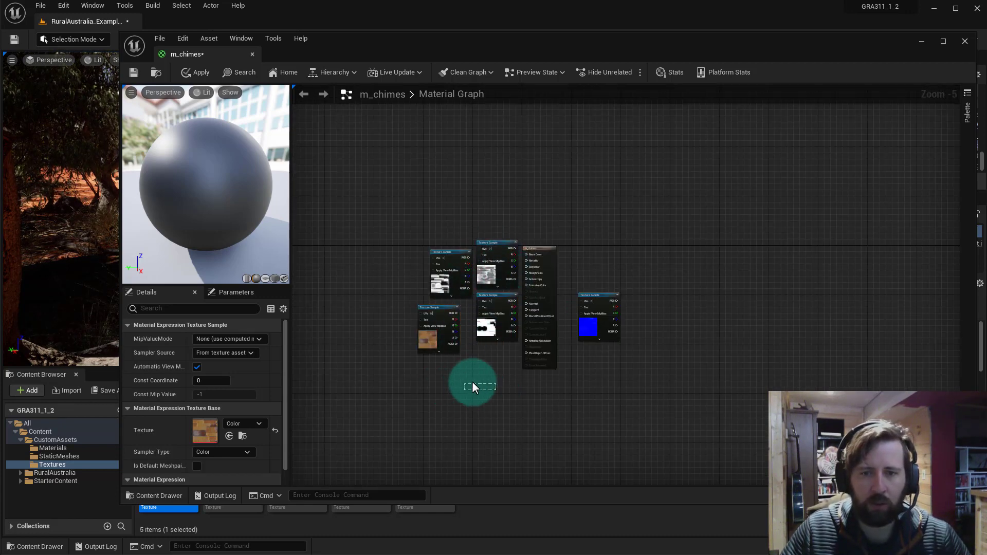
{"action": "left_click_drag", "start_coordinate": [472, 382], "coordinate": [464, 383]}
{"action": "right_click_drag", "start_coordinate": [471, 383], "coordinate": [526, 400]}
{"action": "scroll", "coordinate": [464, 337], "scroll_direction": "up", "scroll_amount": 3}
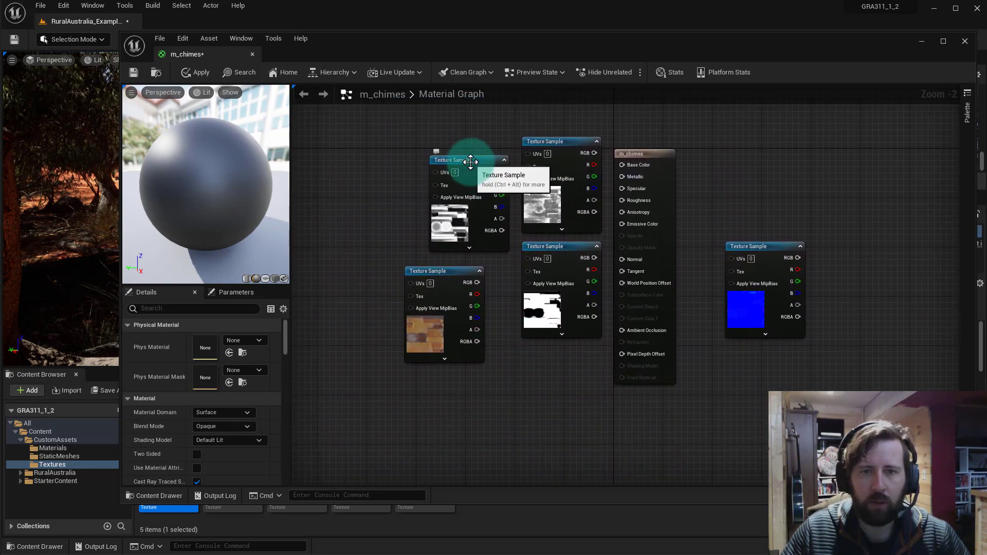
{"action": "left_click_drag", "start_coordinate": [470, 162], "coordinate": [519, 353]}
{"action": "left_click_drag", "start_coordinate": [437, 270], "coordinate": [449, 127]}
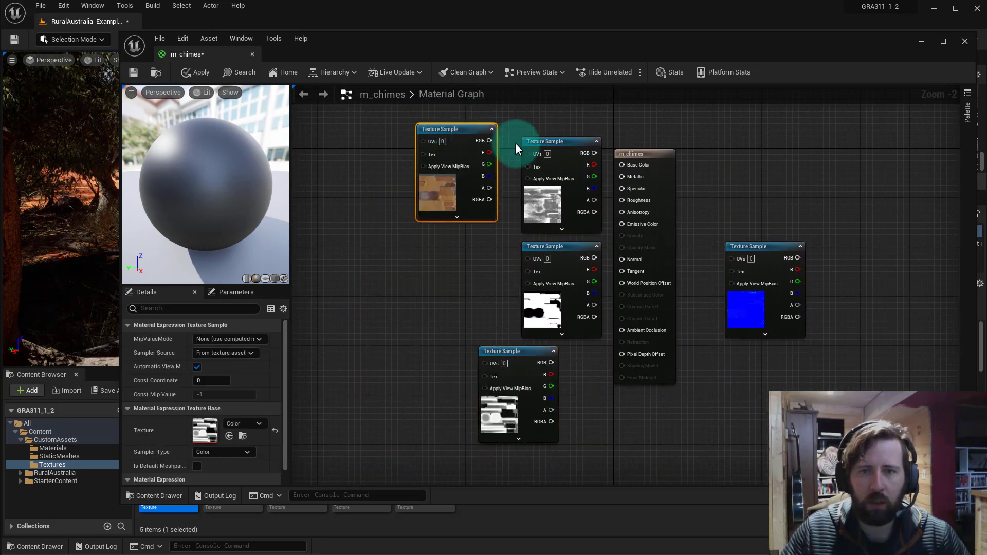
{"action": "left_click_drag", "start_coordinate": [529, 154], "coordinate": [339, 275]}
{"action": "left_click_drag", "start_coordinate": [568, 249], "coordinate": [463, 267]}
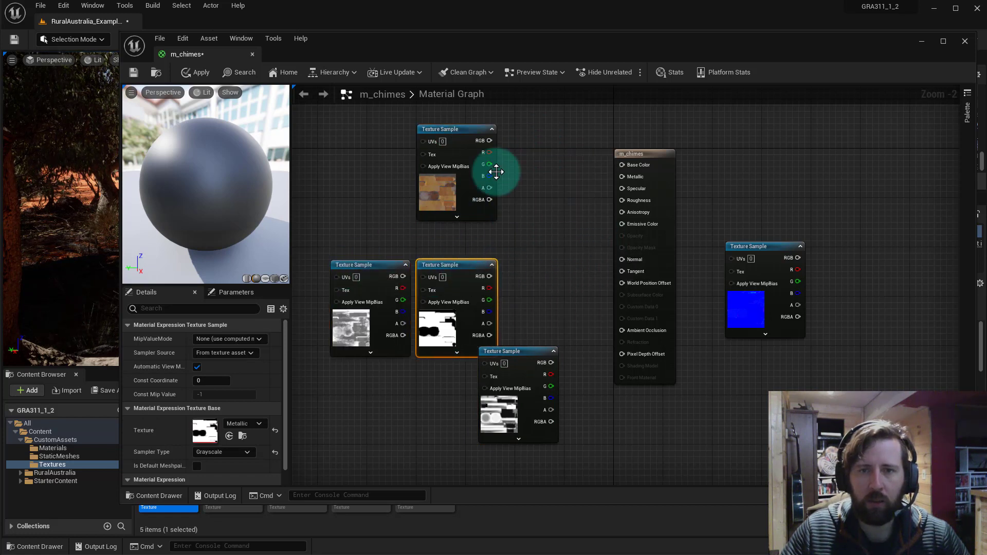
Step: Connect the RGB outputs of the Color, Metallic and Roughness textures to the matching Base Color, Metallic and Roughness inputs of m_chimes
{"action": "left_click_drag", "start_coordinate": [489, 140], "coordinate": [620, 164]}
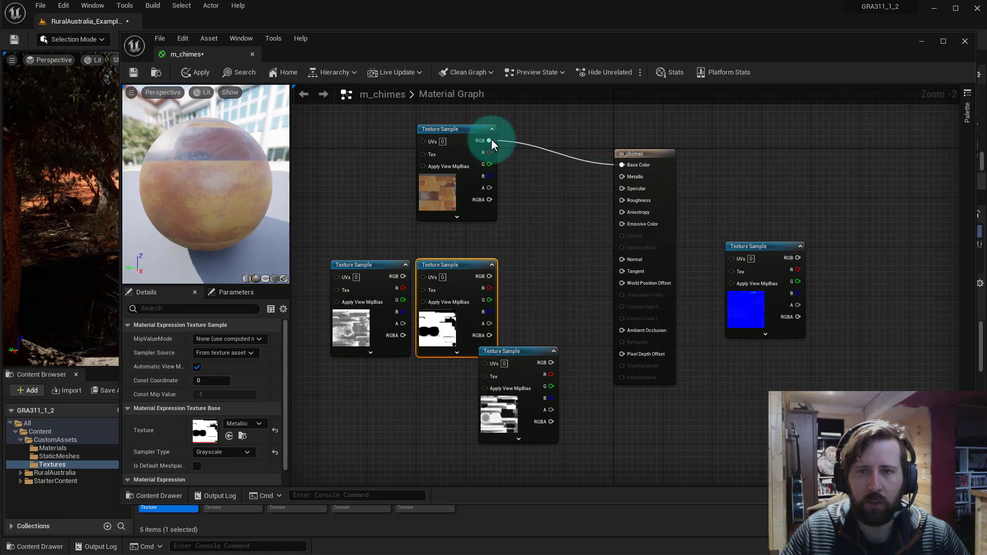
{"action": "left_click_drag", "start_coordinate": [457, 131], "coordinate": [506, 118]}
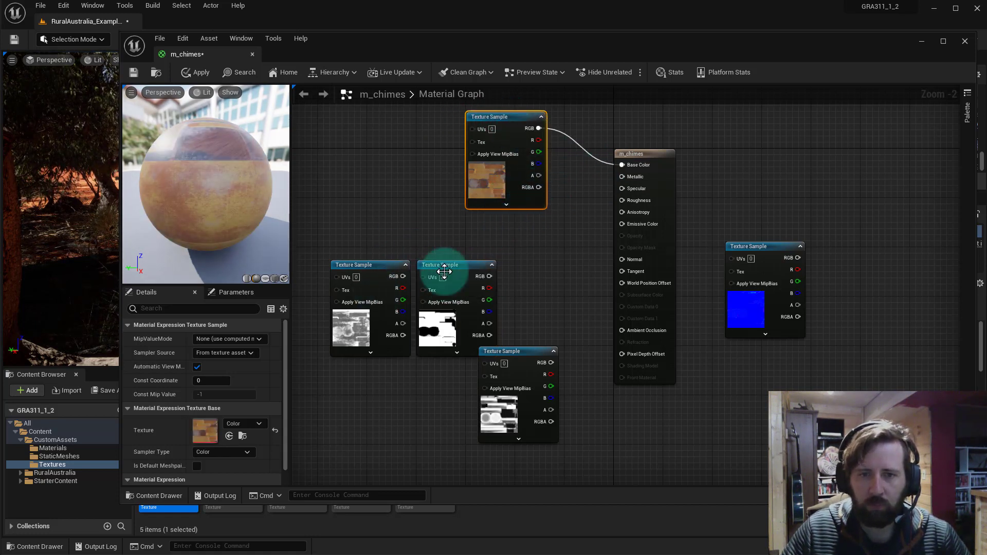
{"action": "left_click", "coordinate": [440, 329]}
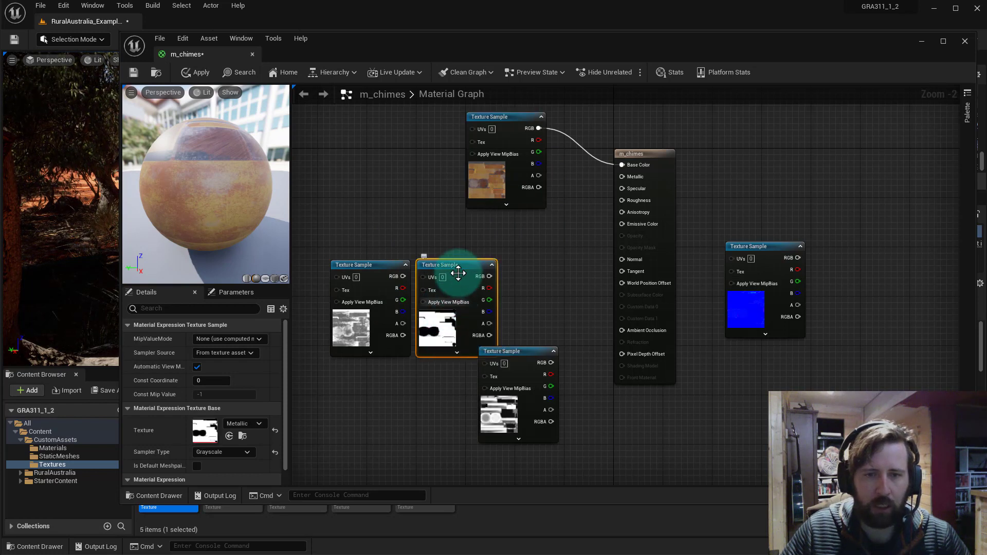
{"action": "left_click_drag", "start_coordinate": [442, 264], "coordinate": [622, 176]}
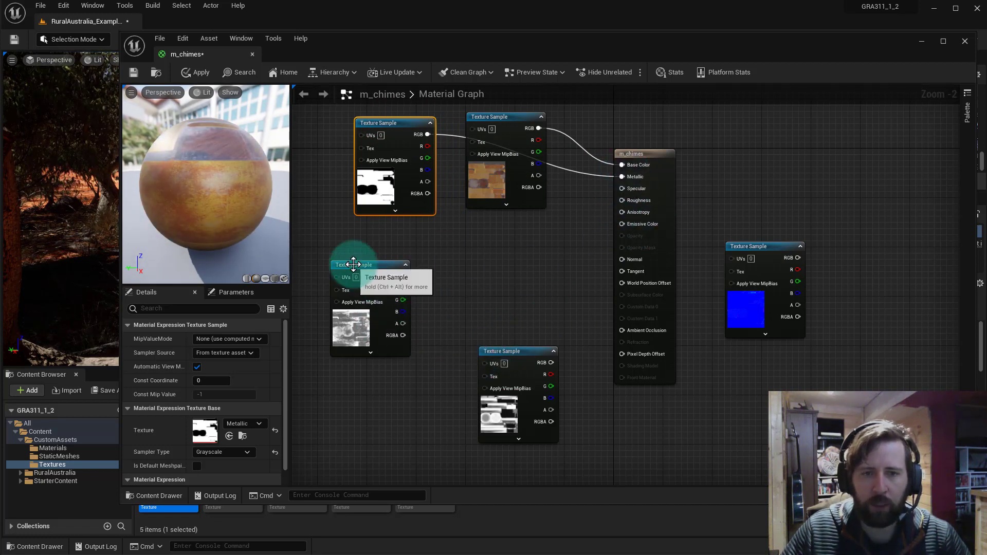
{"action": "left_click_drag", "start_coordinate": [346, 264], "coordinate": [623, 201]}
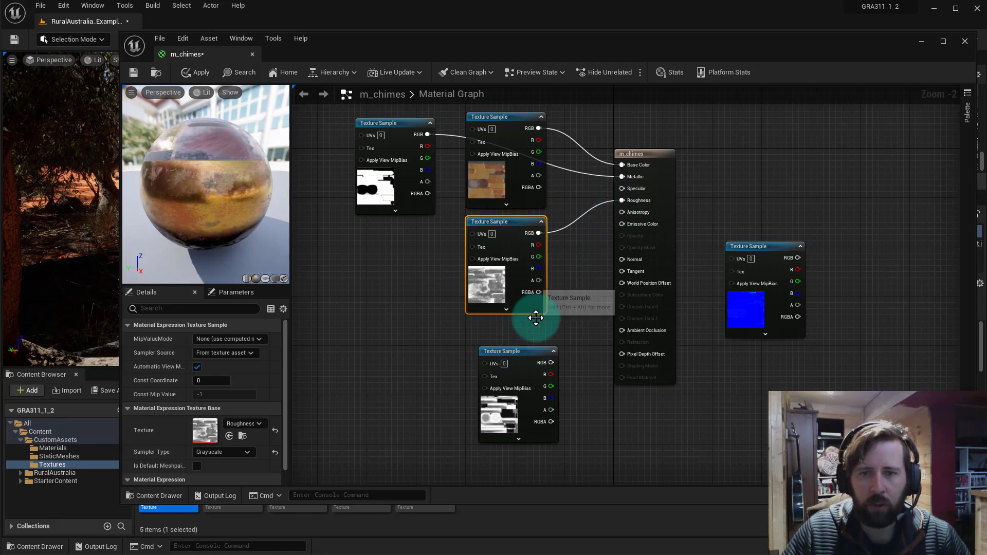
Step: Move the AO and Normal texture nodes beside the others and connect their RGB outputs to Ambient Occlusion and Normal of m_chimes
{"action": "left_click_drag", "start_coordinate": [514, 352], "coordinate": [395, 253]}
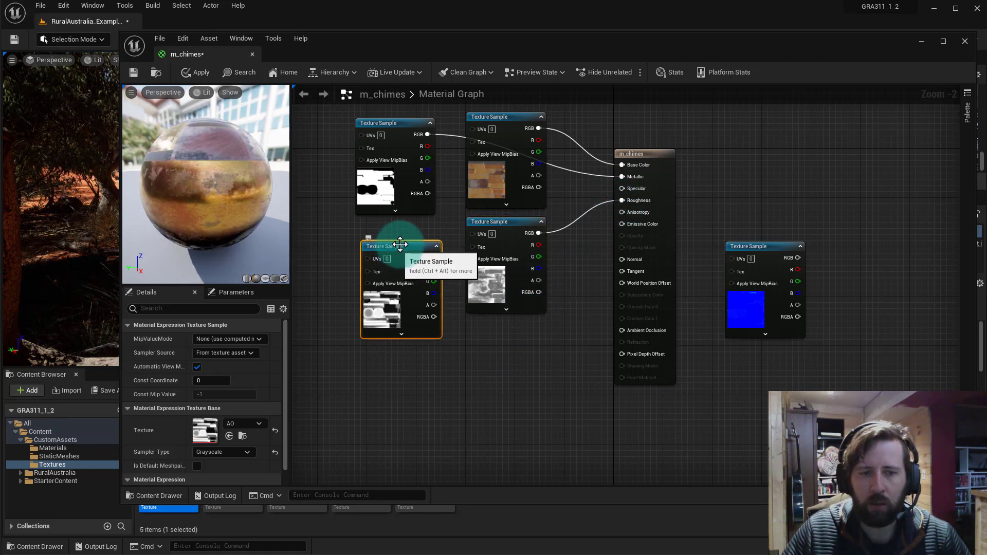
{"action": "left_click_drag", "start_coordinate": [433, 258], "coordinate": [623, 331]}
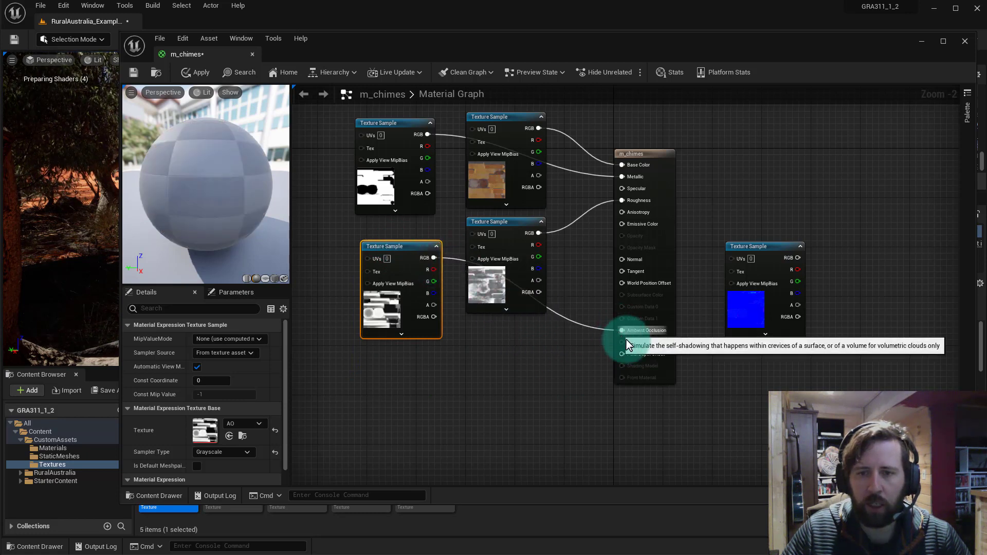
{"action": "left_click", "coordinate": [738, 253]}
{"action": "left_click_drag", "start_coordinate": [738, 257], "coordinate": [514, 363]}
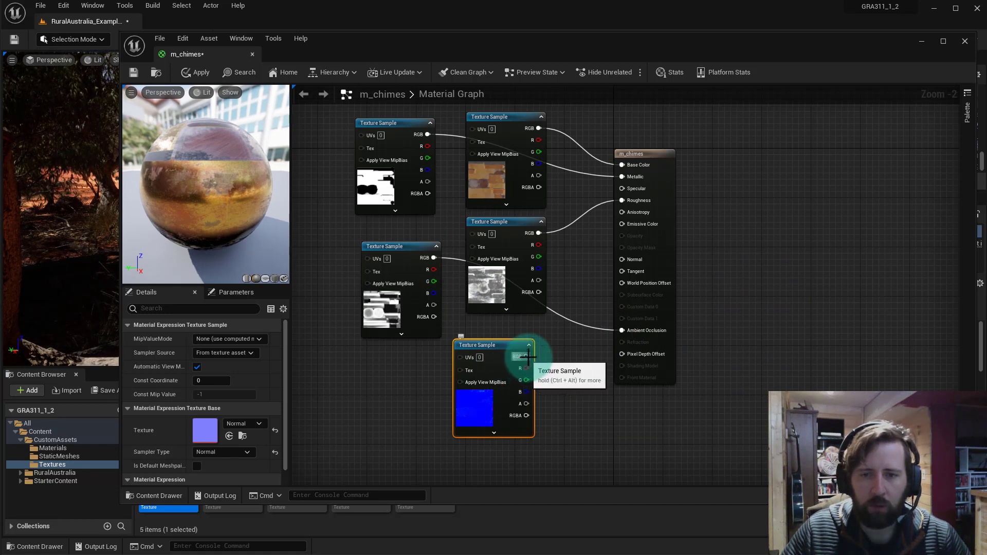
{"action": "left_click_drag", "start_coordinate": [548, 368], "coordinate": [622, 259]}
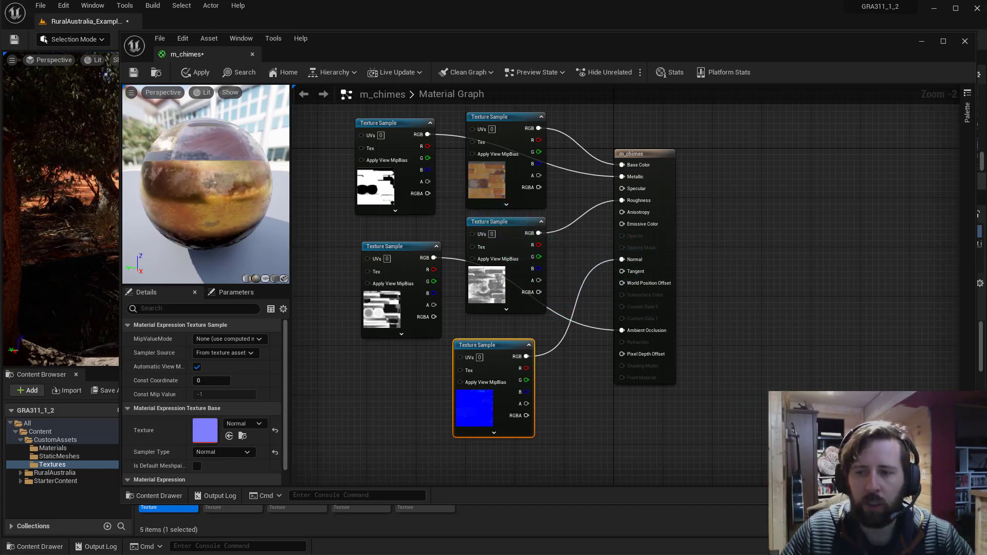
Step: Apply the m_chimes material changes, close the material editor, and assign m_chimes from the Materials folder to the chimes in the level
{"action": "left_click", "coordinate": [199, 74]}
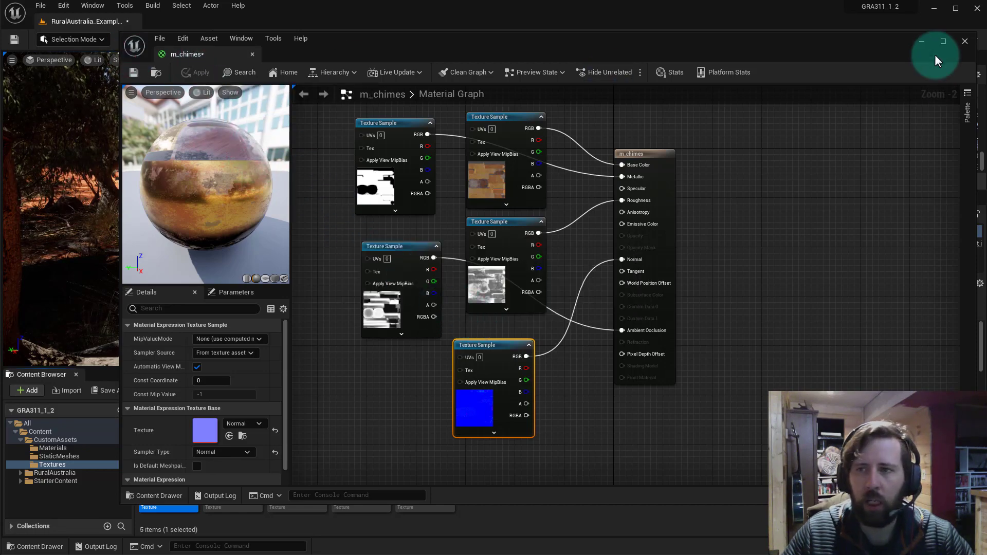
{"action": "left_click", "coordinate": [964, 43]}
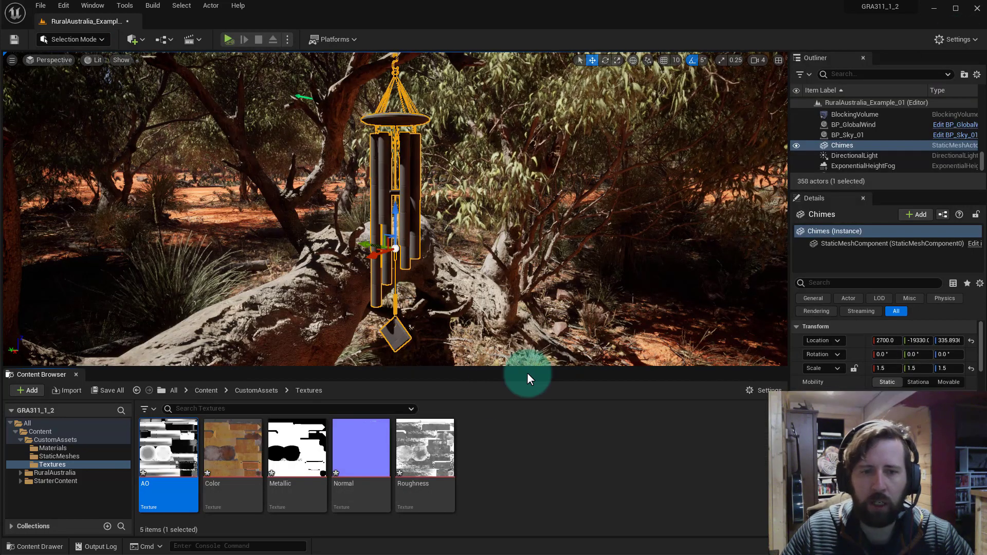
{"action": "left_click", "coordinate": [45, 447]}
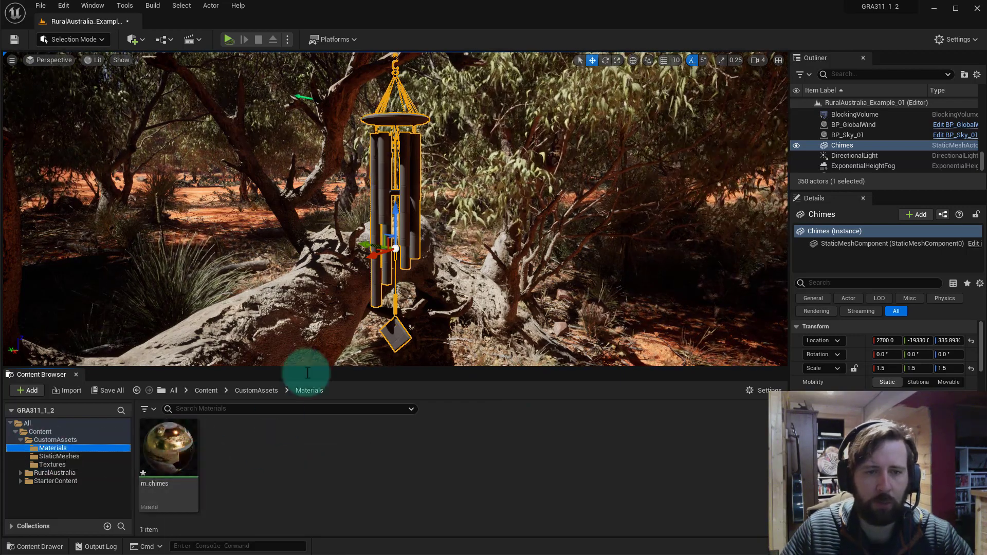
{"action": "left_click_drag", "start_coordinate": [154, 450], "coordinate": [377, 224]}
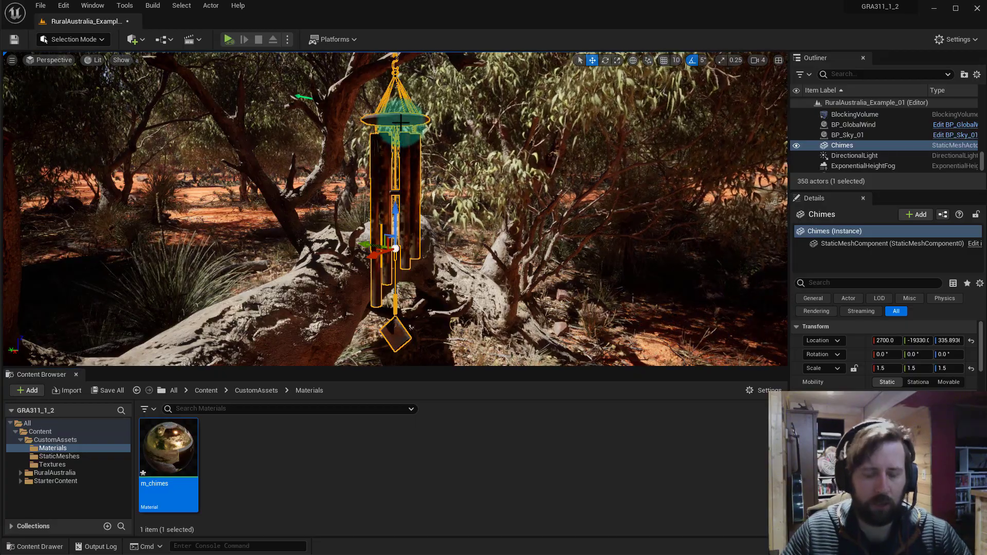
{"action": "left_click_drag", "start_coordinate": [416, 191], "coordinate": [400, 208], "text": "alt"}
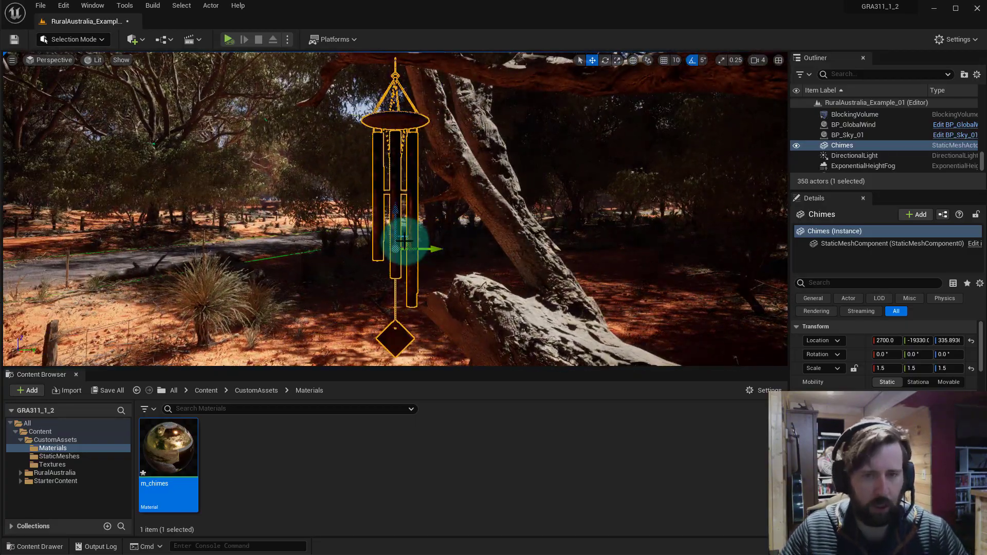
Step: Enlarge the chimes uniformly to a scale of about 9.43 and raise them above the trees to a Z location of about 2444
{"action": "left_click_drag", "start_coordinate": [462, 265], "coordinate": [445, 233], "text": "alt"}
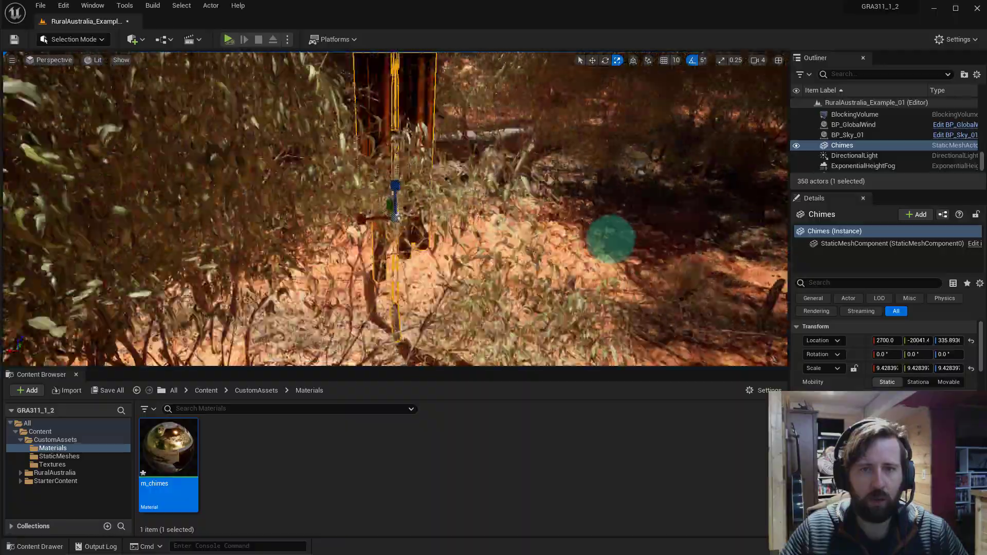
{"action": "left_click_drag", "start_coordinate": [610, 239], "coordinate": [287, 161], "text": "alt"}
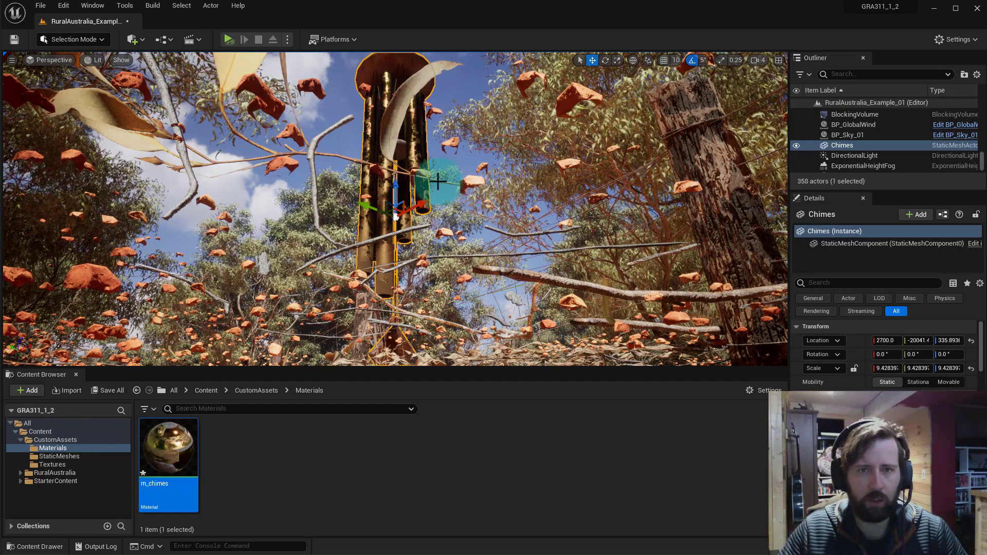
{"action": "left_click_drag", "start_coordinate": [393, 180], "coordinate": [396, 56]}
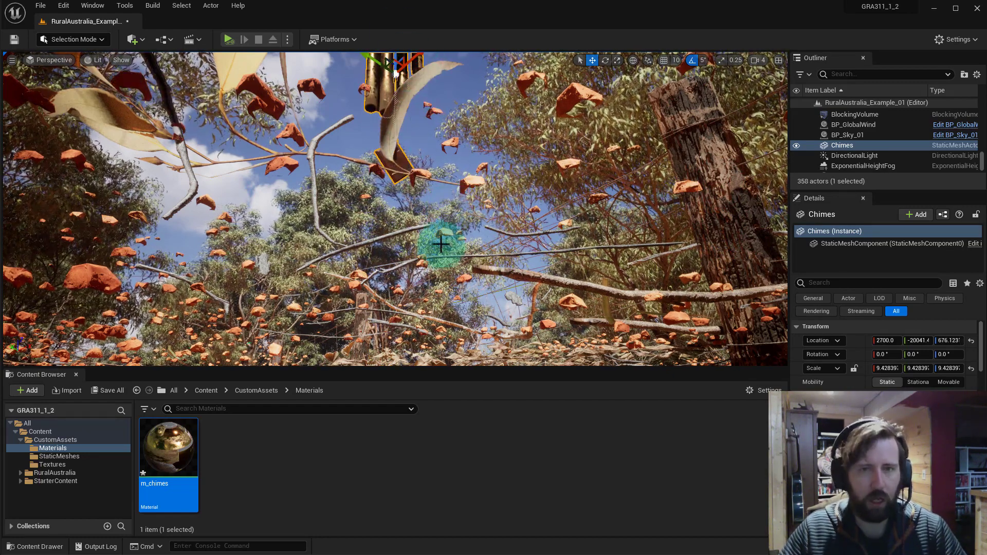
{"action": "key", "text": "f"}
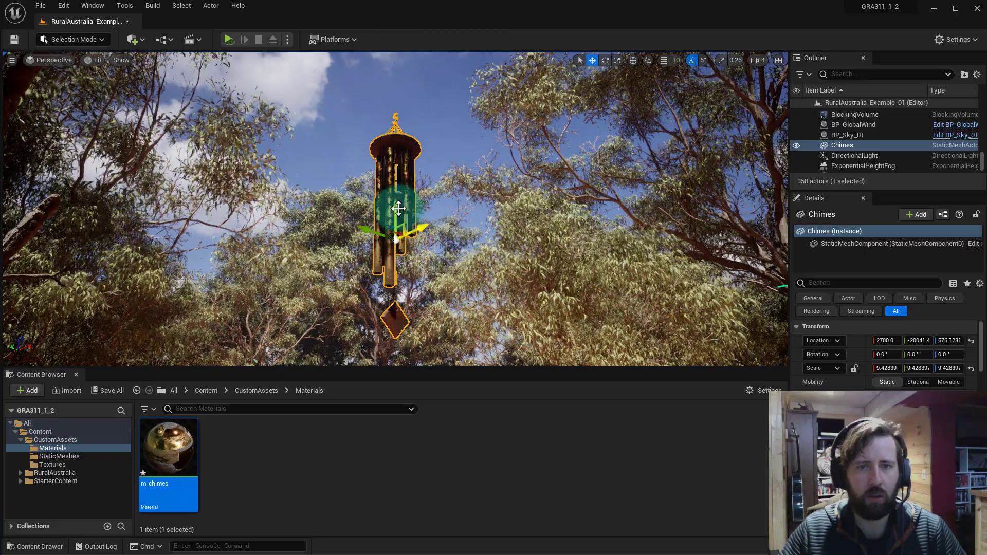
{"action": "left_click_drag", "start_coordinate": [395, 238], "coordinate": [404, 125]}
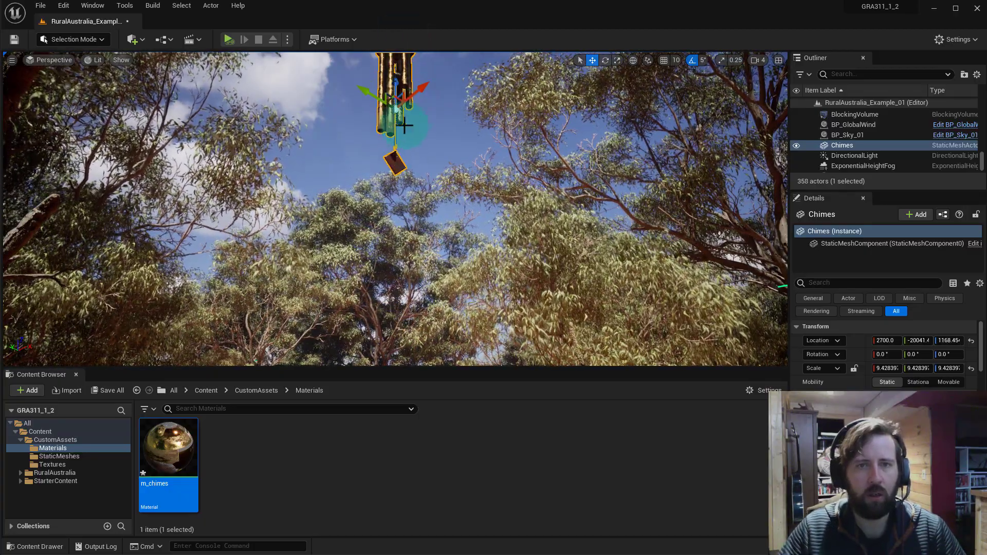
{"action": "key", "text": "f"}
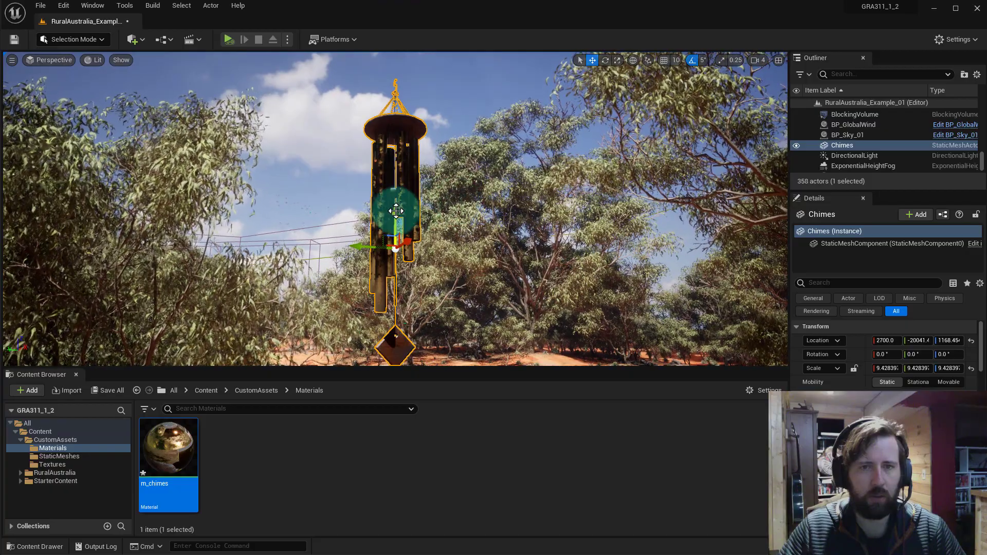
{"action": "left_click_drag", "start_coordinate": [396, 211], "coordinate": [410, 56]}
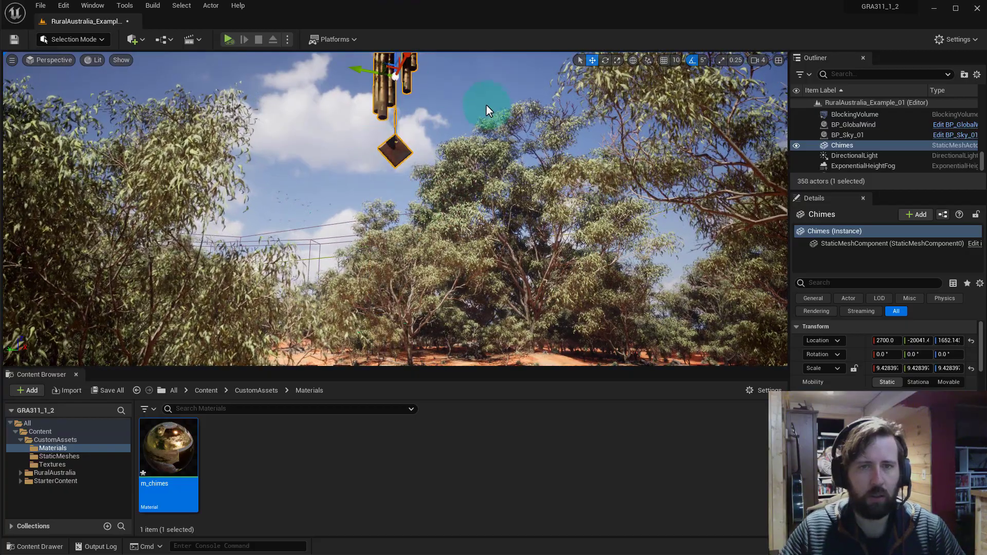
{"action": "key", "text": "f"}
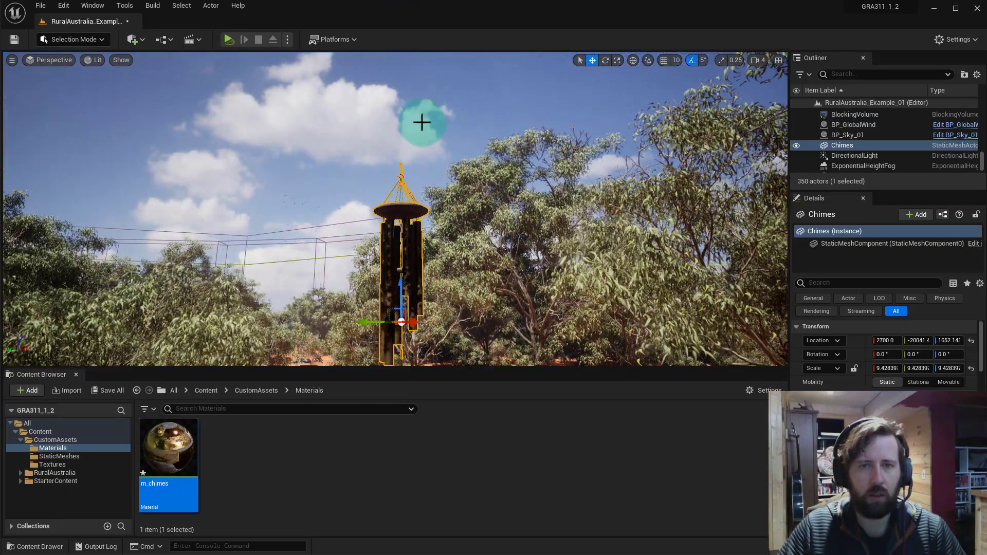
{"action": "left_click_drag", "start_coordinate": [405, 279], "coordinate": [439, 67]}
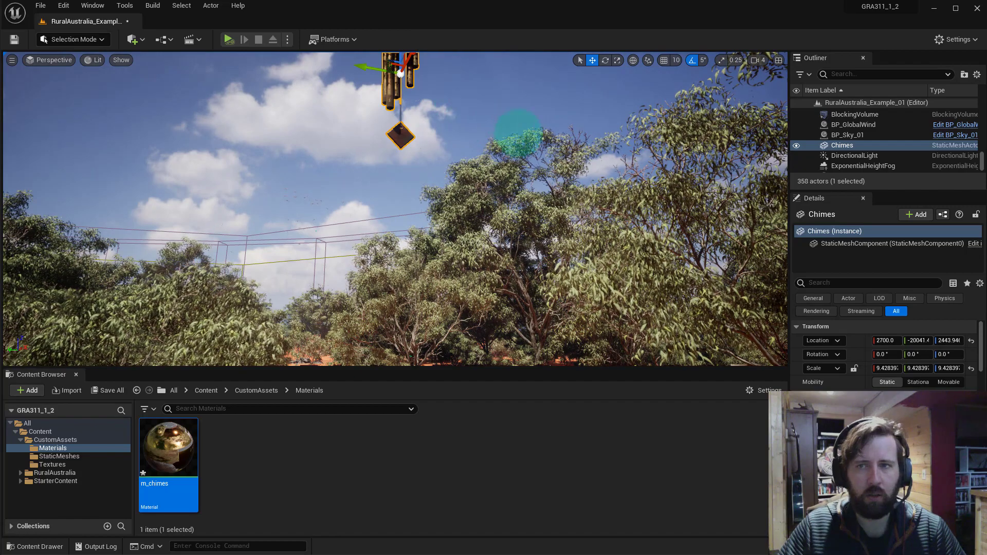
Step: Filter the Outliner for "light" and rotate the DirectionalLight to about X 7.2°, Y 306° and Z 225° to relight the chimes
{"action": "right_click_drag", "start_coordinate": [518, 133], "coordinate": [562, 164]}
{"action": "left_click", "coordinate": [855, 73]}
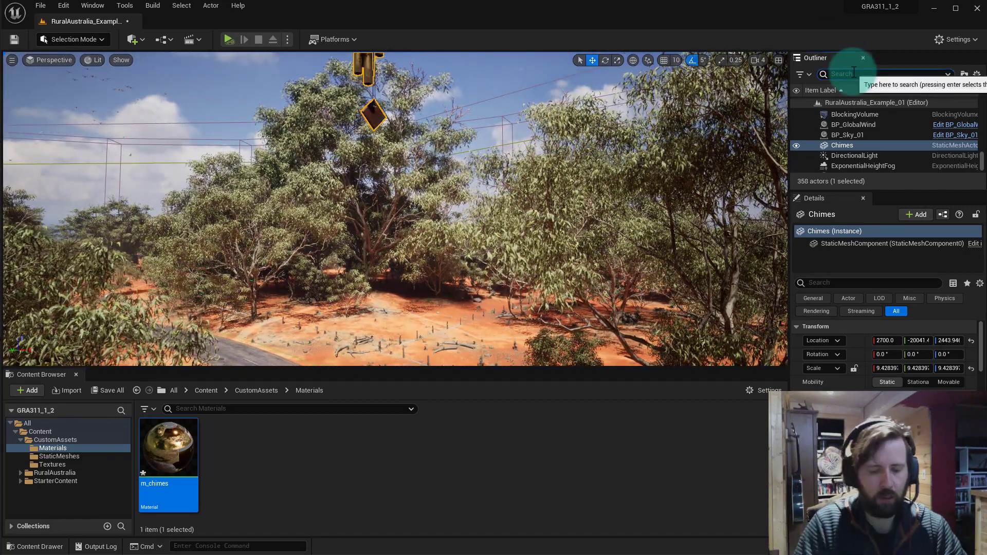
{"action": "type", "text": "light"}
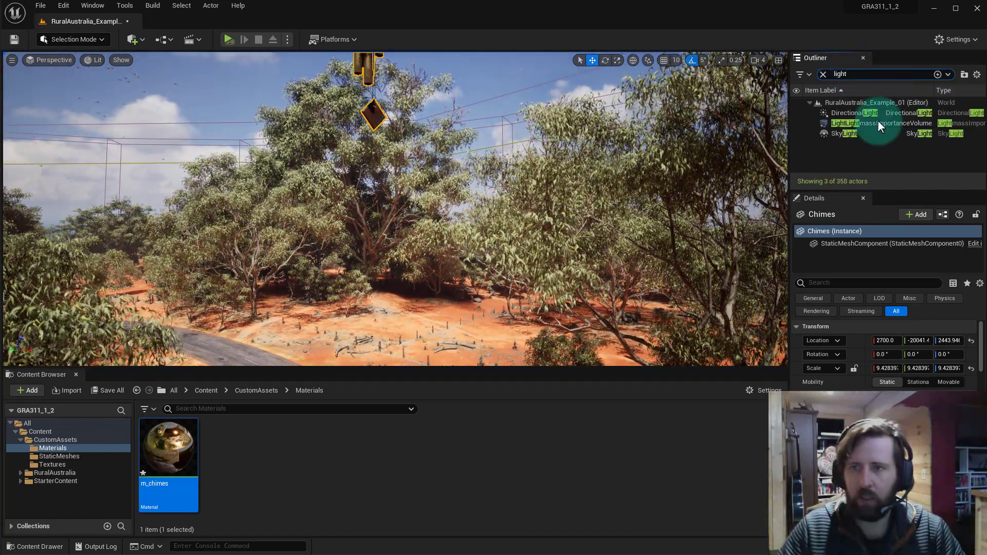
{"action": "left_click", "coordinate": [856, 113]}
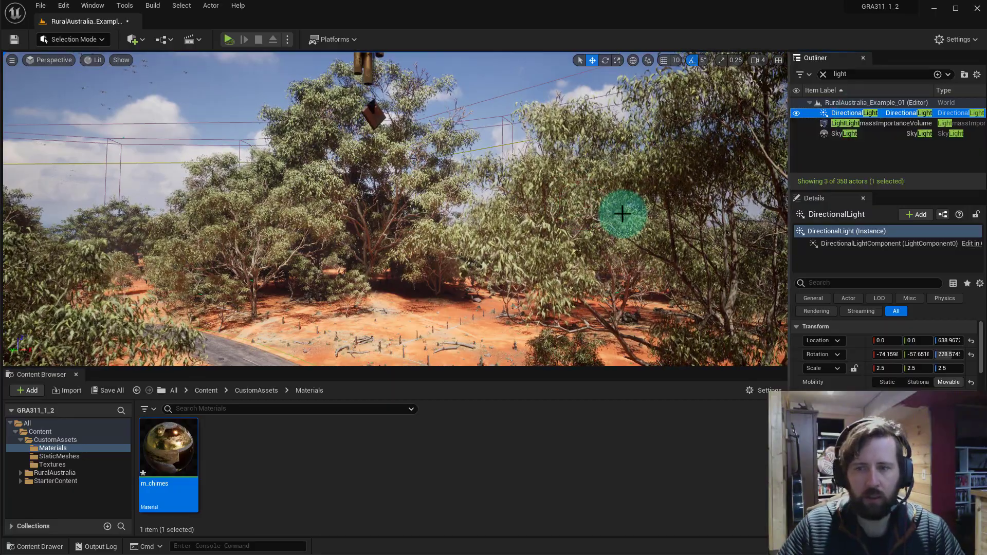
{"action": "right_click_drag", "start_coordinate": [505, 168], "coordinate": [359, 92]}
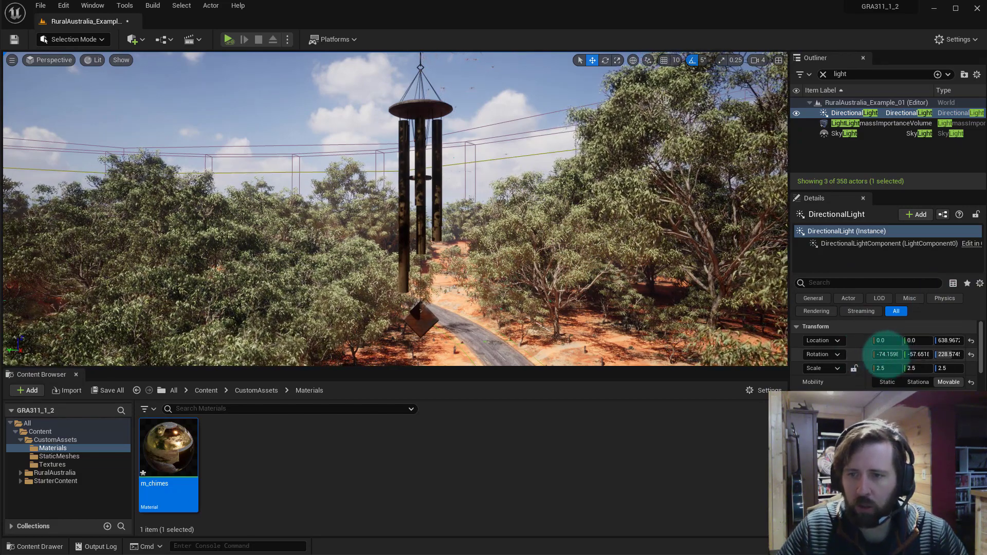
{"action": "left_click", "coordinate": [885, 354]}
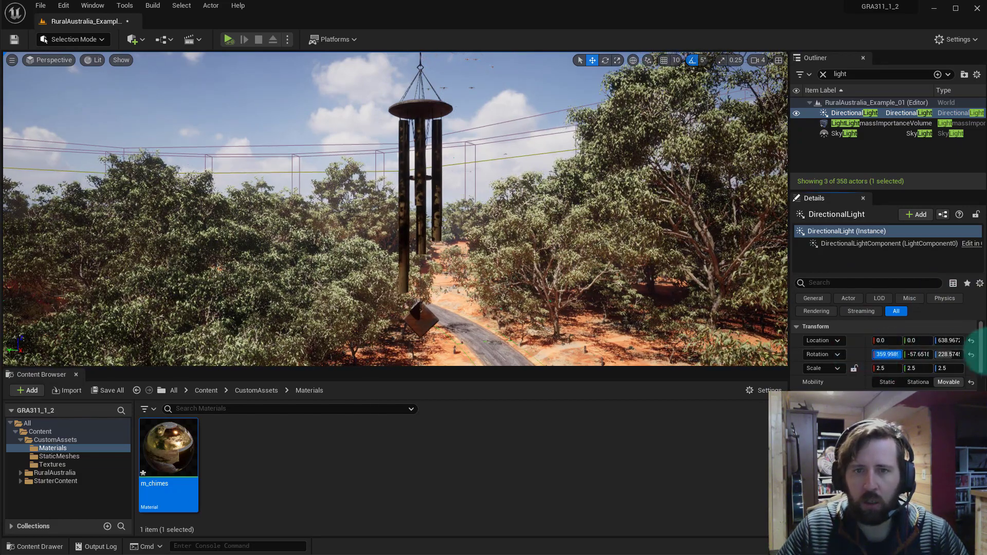
{"action": "left_click_drag", "start_coordinate": [985, 352], "coordinate": [893, 355]}
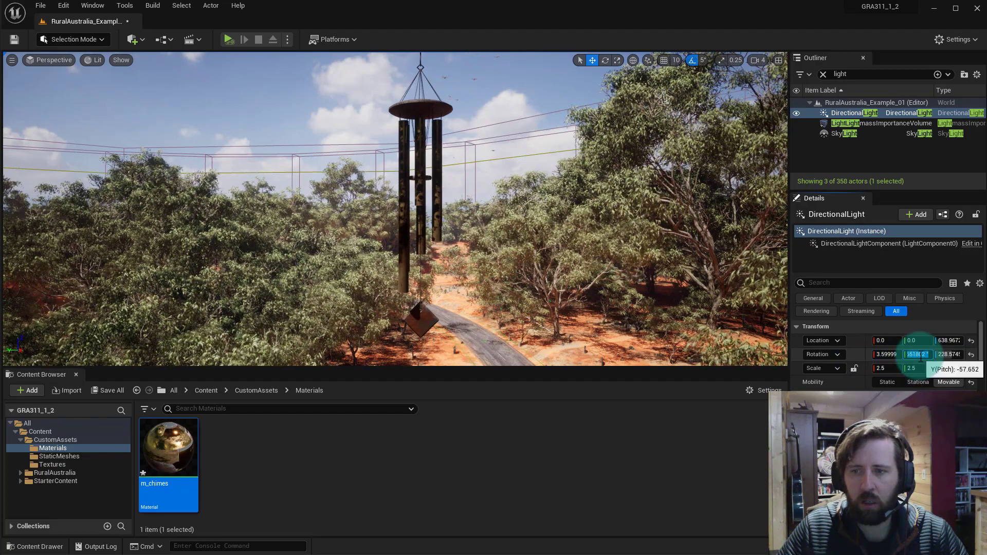
{"action": "left_click_drag", "start_coordinate": [899, 356], "coordinate": [931, 356]}
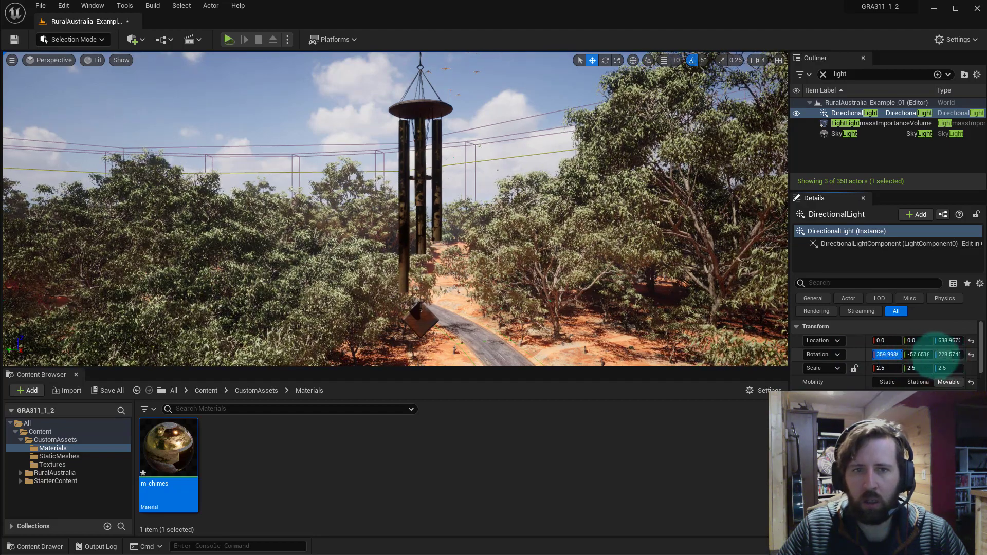
{"action": "left_click_drag", "start_coordinate": [870, 355], "coordinate": [909, 355]}
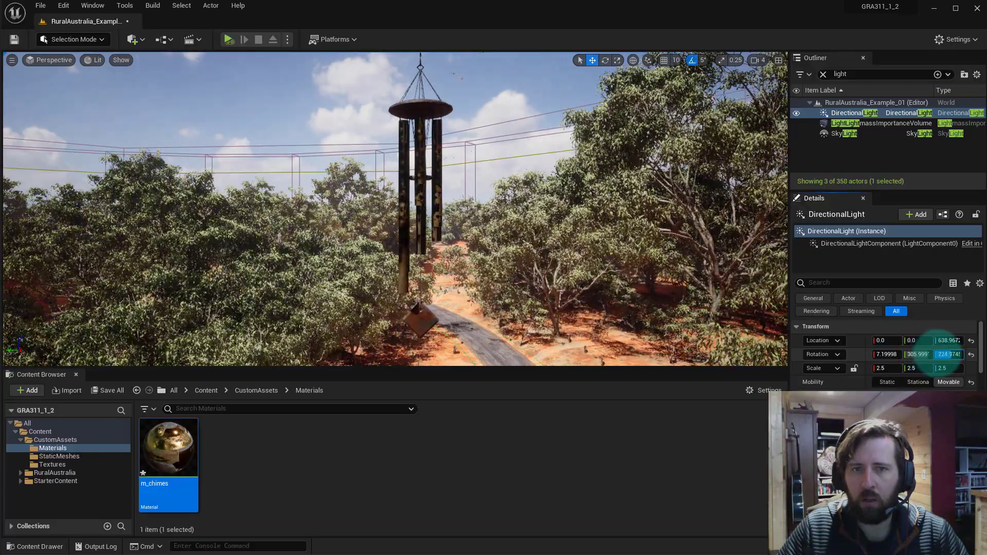
{"action": "left_click_drag", "start_coordinate": [518, 242], "coordinate": [538, 240], "text": "alt"}
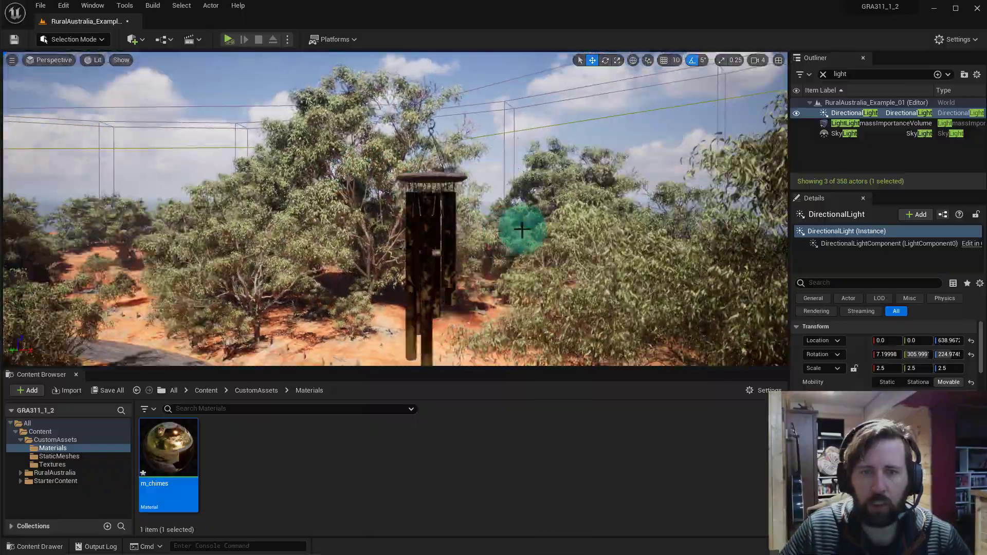
{"action": "right_click_drag", "start_coordinate": [522, 229], "coordinate": [574, 195]}
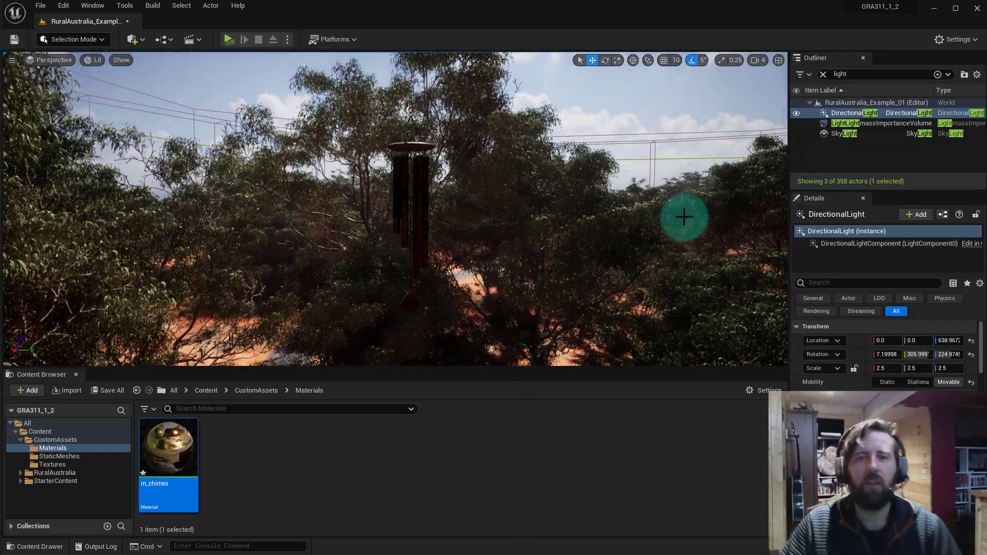